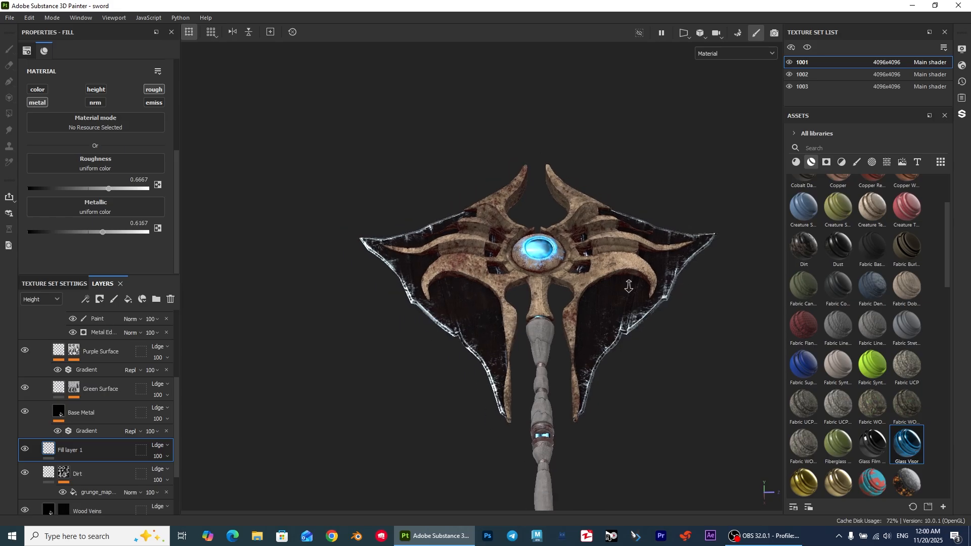
pyautogui.keyDown('alt'); pyautogui.moveTo(636, 384); pyautogui.dragTo(591, 310, button='middle'); pyautogui.keyUp('alt')
pyautogui.keyDown('alt'); pyautogui.moveTo(591, 310); pyautogui.dragTo(586, 353, button='right'); pyautogui.keyUp('alt')
pyautogui.keyDown('alt'); pyautogui.moveTo(581, 289); pyautogui.dragTo(763, 477); pyautogui.keyUp('alt')
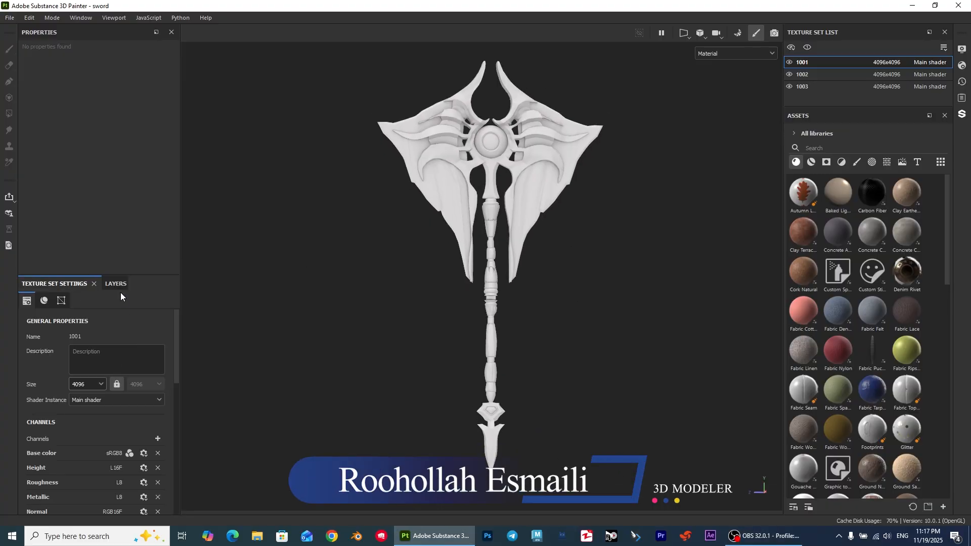
# Open mesh map baking for texture set 1001 and return to painting mode without baking
pyautogui.click(61, 300)
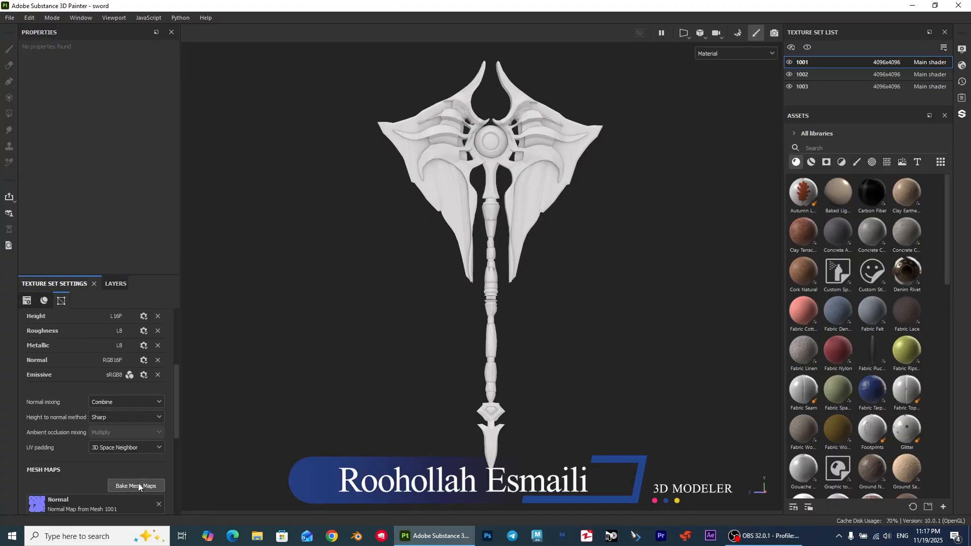
pyautogui.click(137, 485)
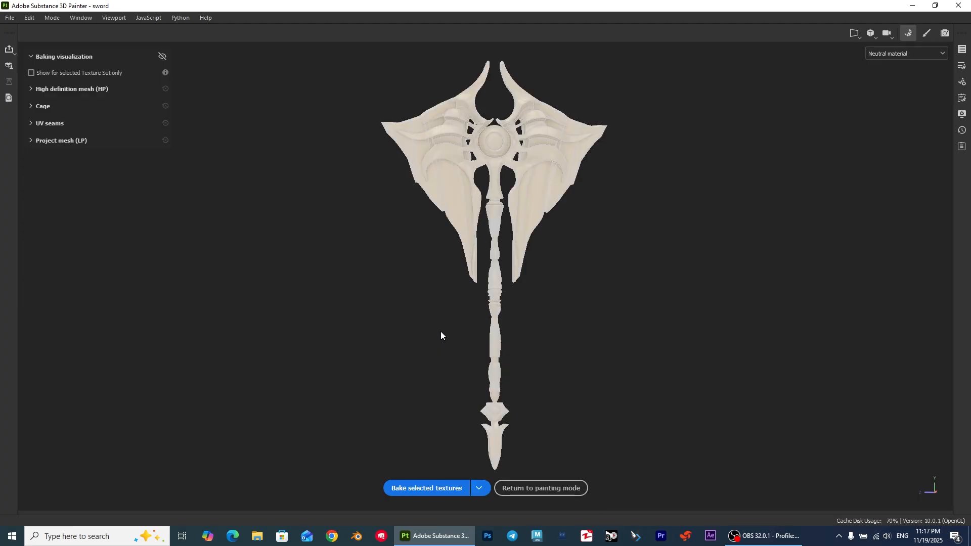
pyautogui.click(527, 485)
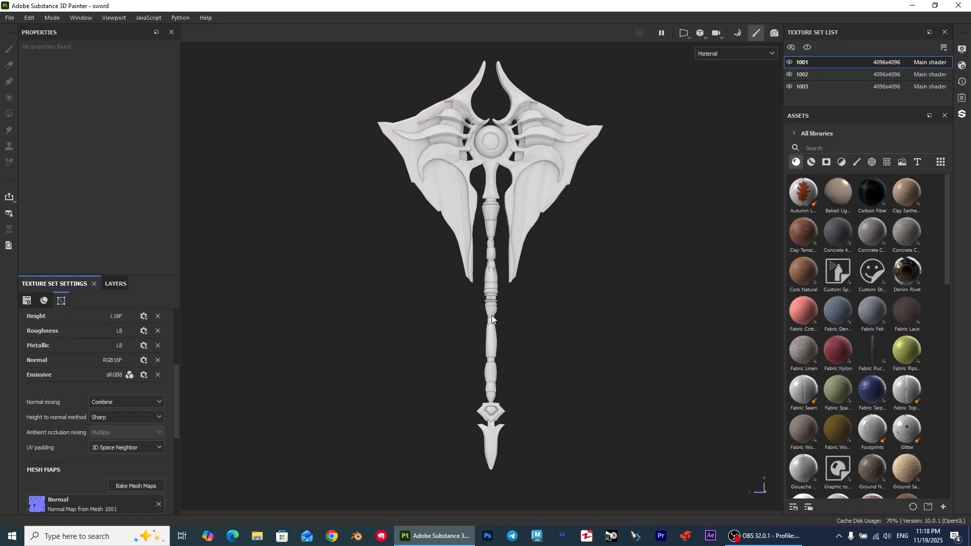
# Apply the Wood Beech Veined smart material to the frame and handle parts of texture set 1002
pyautogui.keyDown('alt'); pyautogui.moveTo(560, 225); pyautogui.dragTo(535, 326, button='right'); pyautogui.keyUp('alt')
pyautogui.scroll(-15, 865, 240)
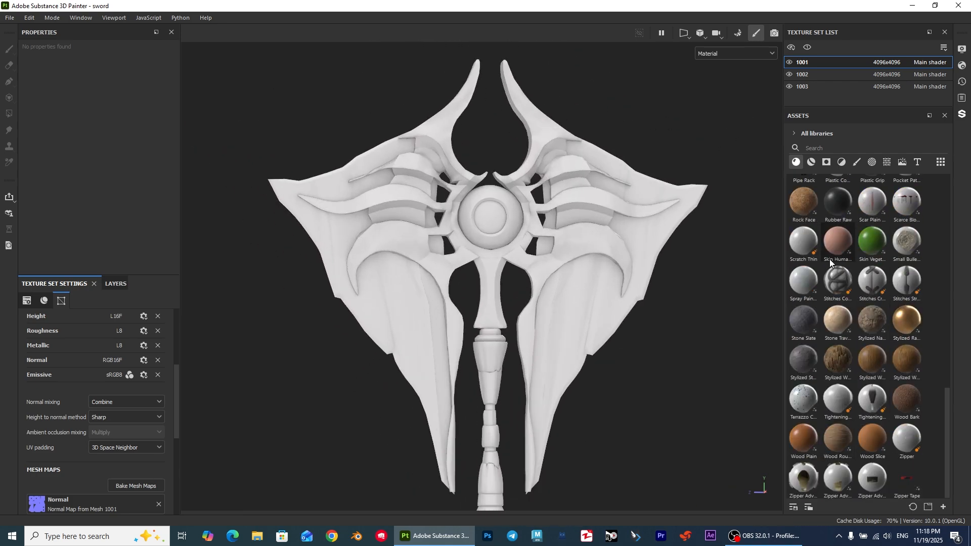
pyautogui.click(811, 162)
pyautogui.moveTo(833, 443)
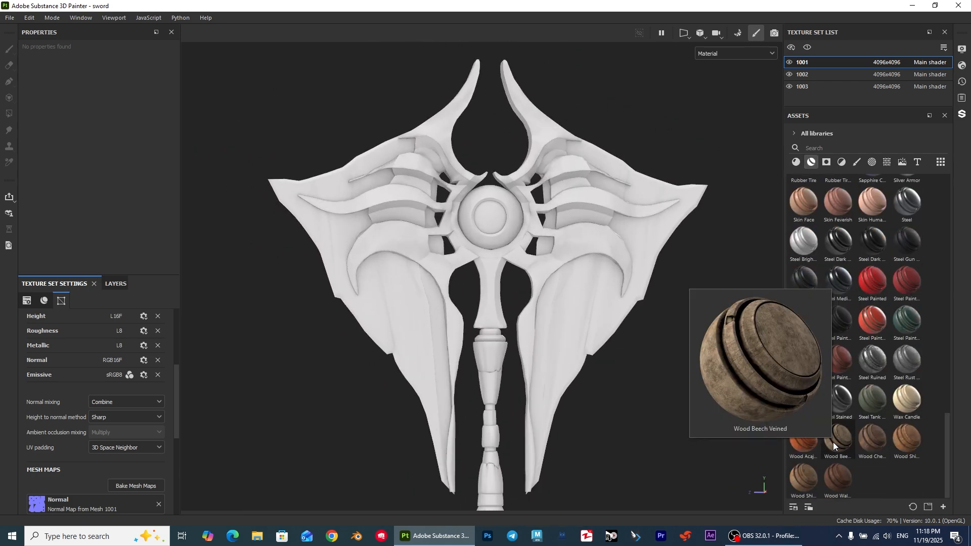
pyautogui.moveTo(835, 443); pyautogui.dragTo(557, 236)
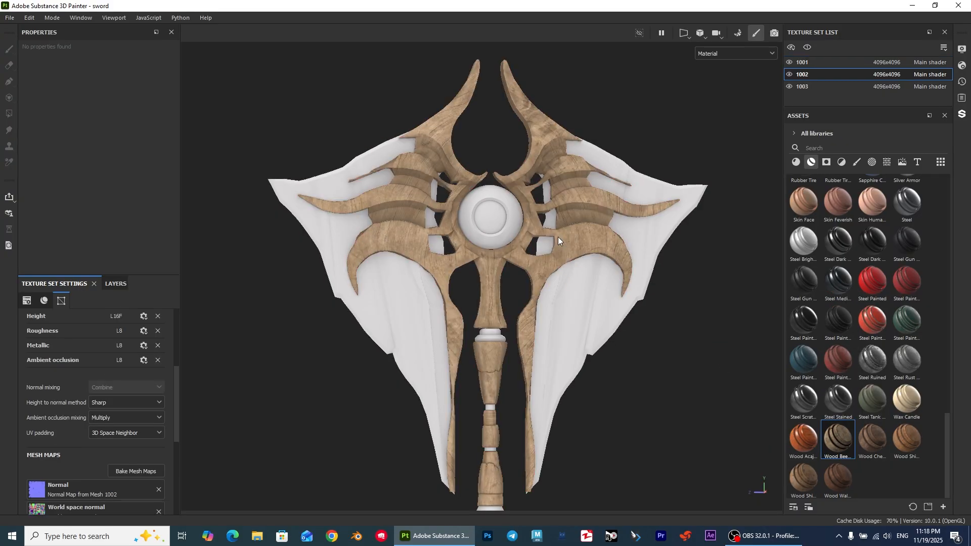
# Duplicate the Wood Beech Veined layer folder and collapse both folders
pyautogui.keyDown('alt'); pyautogui.moveTo(521, 238); pyautogui.dragTo(521, 219, button='middle'); pyautogui.keyUp('alt')
pyautogui.scroll(4, 521, 219)
pyautogui.keyDown('alt'); pyautogui.moveTo(499, 233); pyautogui.dragTo(512, 312); pyautogui.keyUp('alt')
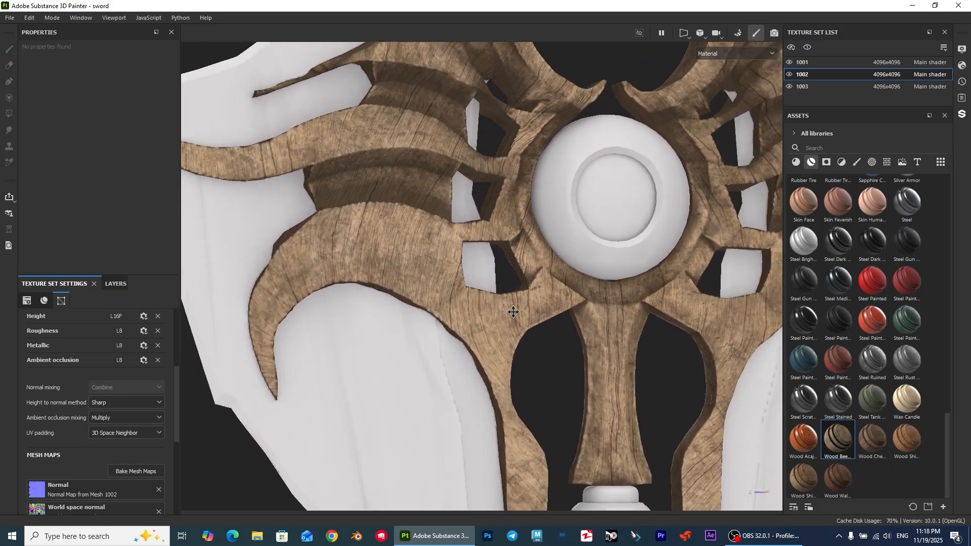
pyautogui.keyDown('alt'); pyautogui.moveTo(512, 312); pyautogui.dragTo(521, 307, button='middle'); pyautogui.keyUp('alt')
pyautogui.click(115, 283)
pyautogui.click(35, 321)
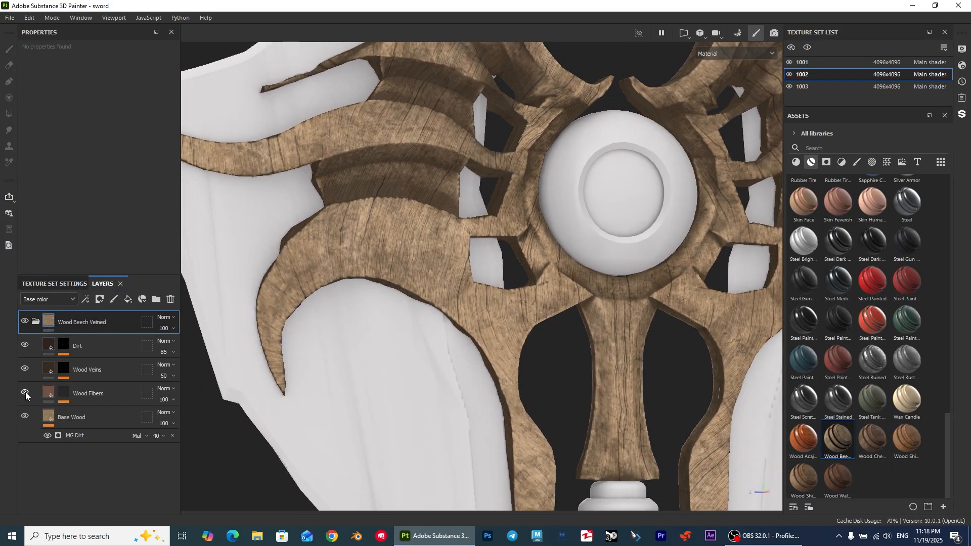
pyautogui.hotkey('ctrl', 'd')
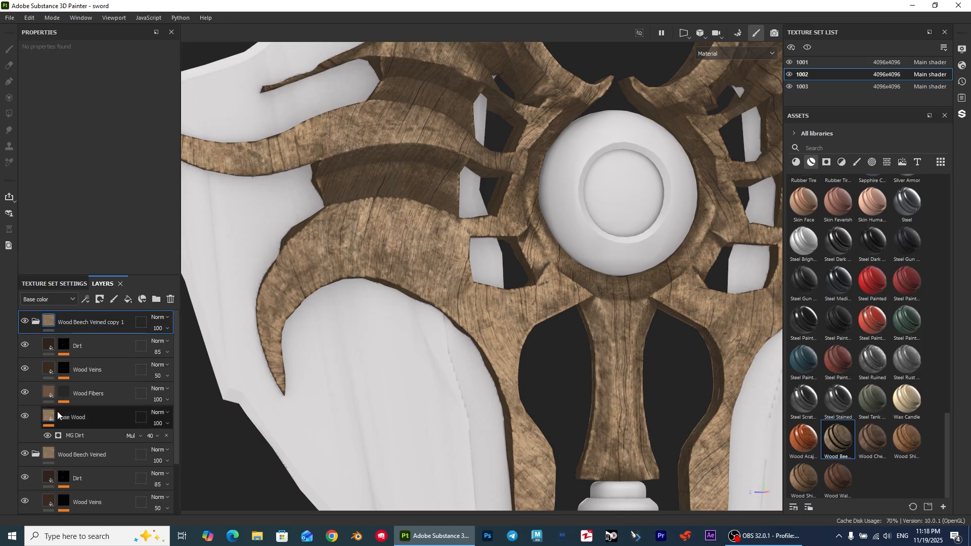
pyautogui.click(74, 419)
pyautogui.click(67, 320)
pyautogui.click(36, 321)
pyautogui.click(36, 346)
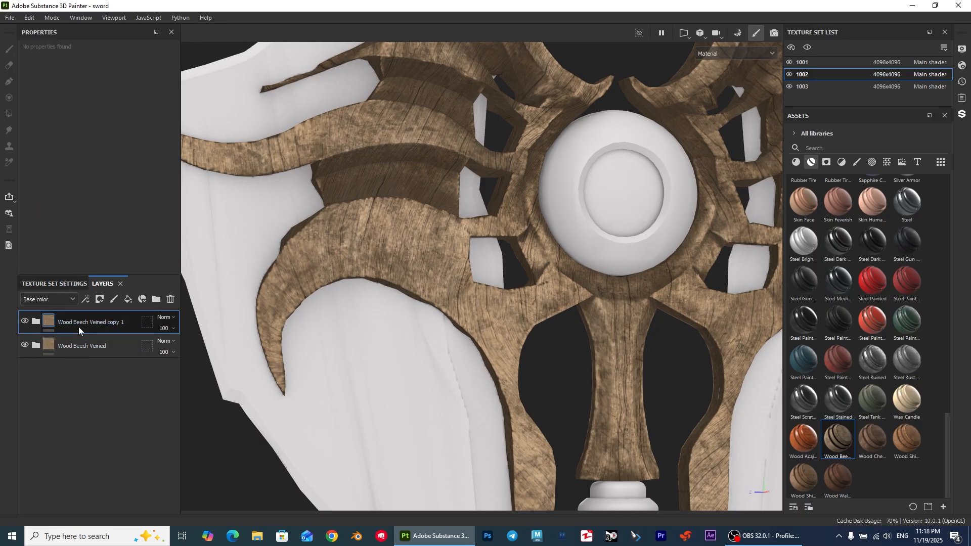
# Add a base color Levels effect to the copied wood folder and brighten its midtones to 0.822
pyautogui.rightClick(80, 324)
pyautogui.click(116, 410)
pyautogui.moveTo(102, 90); pyautogui.dragTo(85, 91)
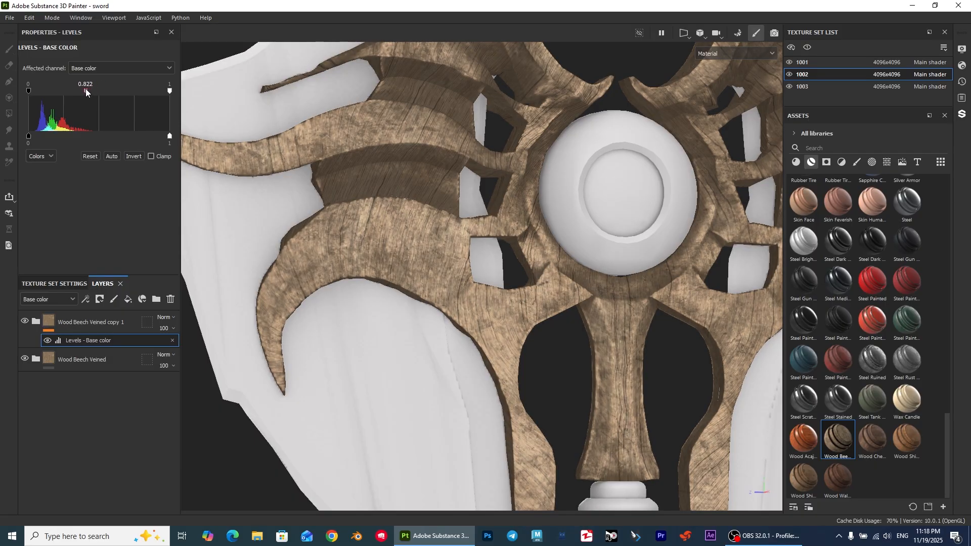
# Give the copied wood folder a black mask with a Metal Edge Wear generator
pyautogui.click(86, 324)
pyautogui.rightClick(88, 324)
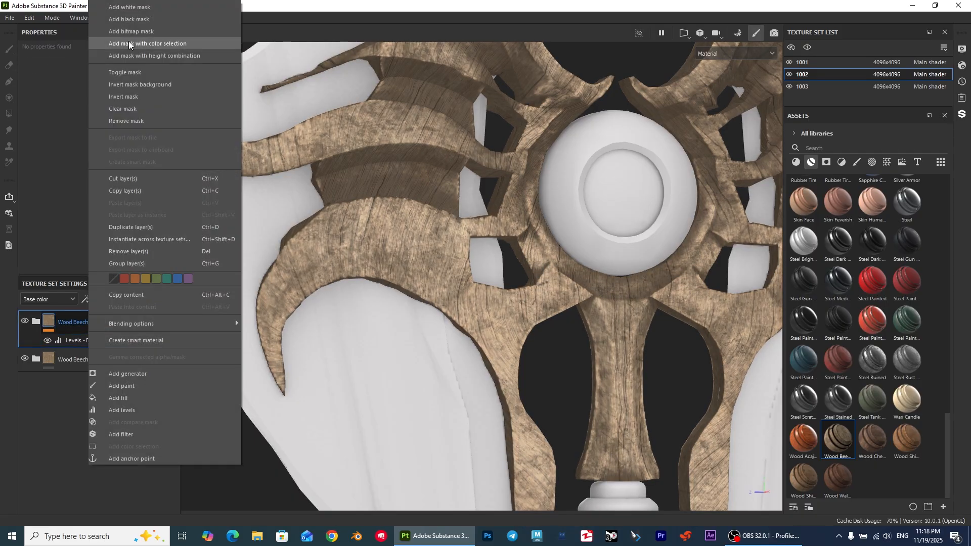
pyautogui.click(128, 41)
pyautogui.rightClick(74, 321)
pyautogui.click(116, 19)
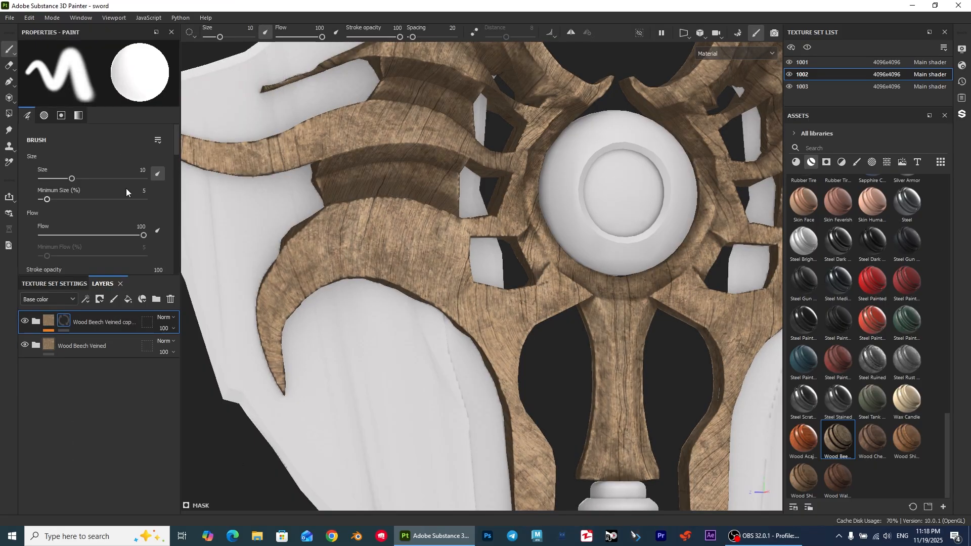
pyautogui.rightClick(74, 320)
pyautogui.click(127, 372)
pyautogui.click(141, 78)
pyautogui.click(236, 175)
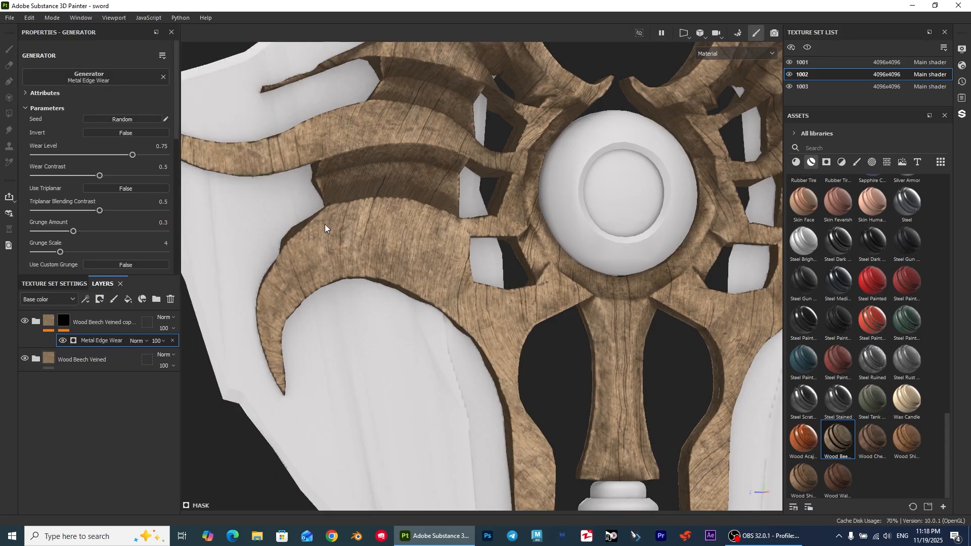
# Raise the Wear Level of the copied wood folder's edge wear mask to 0.98
pyautogui.keyDown('alt'); pyautogui.moveTo(405, 208); pyautogui.dragTo(404, 303, button='right'); pyautogui.keyUp('alt')
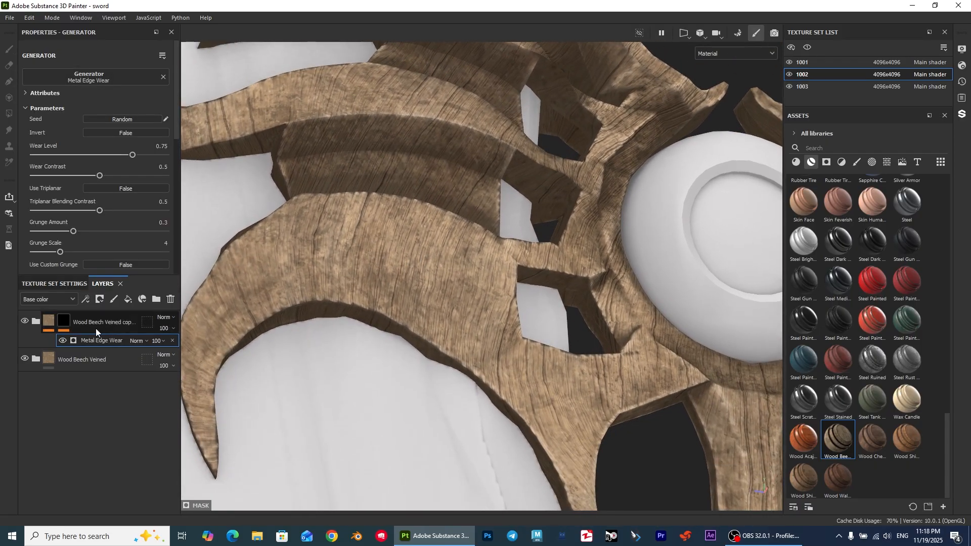
pyautogui.moveTo(133, 155)
pyautogui.mouseDown()
pyautogui.moveTo(169, 152)
pyautogui.moveTo(118, 157)
pyautogui.moveTo(165, 156)
pyautogui.mouseUp()
pyautogui.scroll(-3, 347, 157)
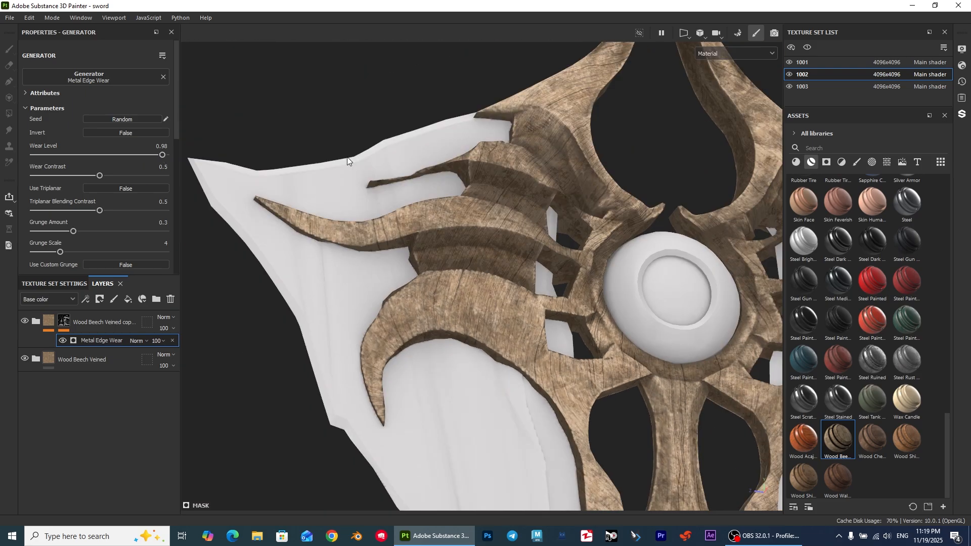
# Add a fill layer above the wood folders and set its Height channel blending mode to Normal
pyautogui.keyDown('alt'); pyautogui.moveTo(347, 157); pyautogui.dragTo(291, 256); pyautogui.keyUp('alt')
pyautogui.keyDown('alt'); pyautogui.moveTo(291, 256); pyautogui.dragTo(504, 285, button='right'); pyautogui.keyUp('alt')
pyautogui.keyDown('alt'); pyautogui.moveTo(505, 285); pyautogui.dragTo(413, 275); pyautogui.keyUp('alt')
pyautogui.click(126, 300)
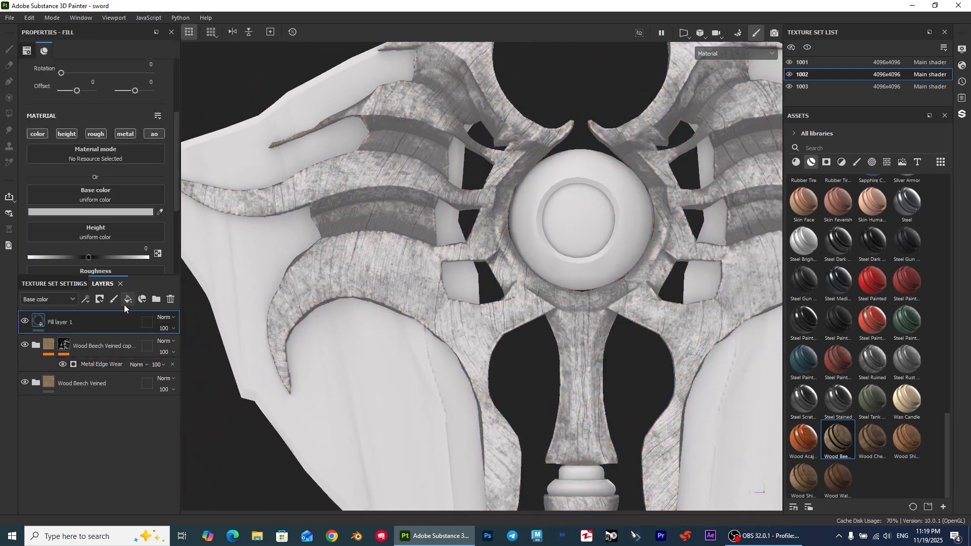
pyautogui.scroll(-1, 132, 253)
pyautogui.click(40, 324)
pyautogui.click(172, 319)
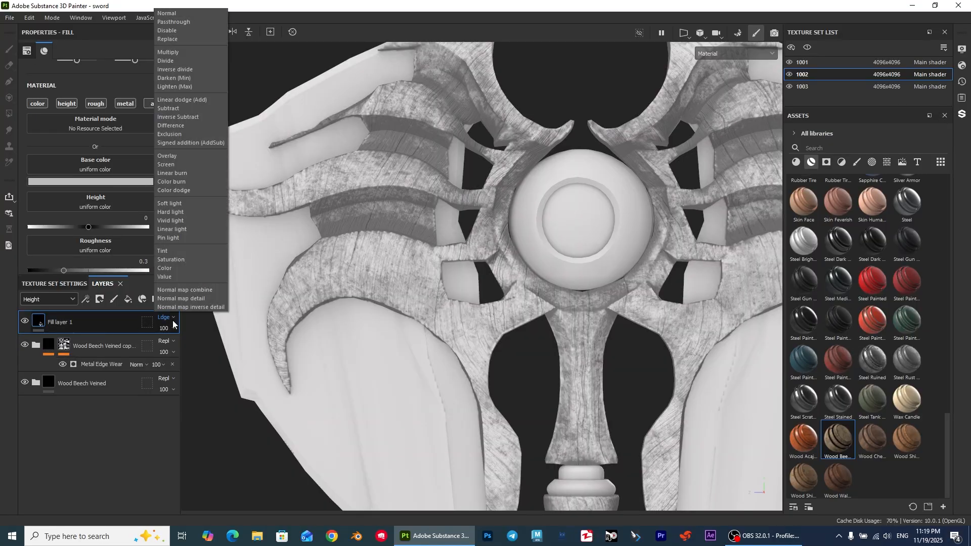
pyautogui.click(181, 16)
pyautogui.keyDown('alt'); pyautogui.moveTo(364, 213); pyautogui.dragTo(331, 219); pyautogui.keyUp('alt')
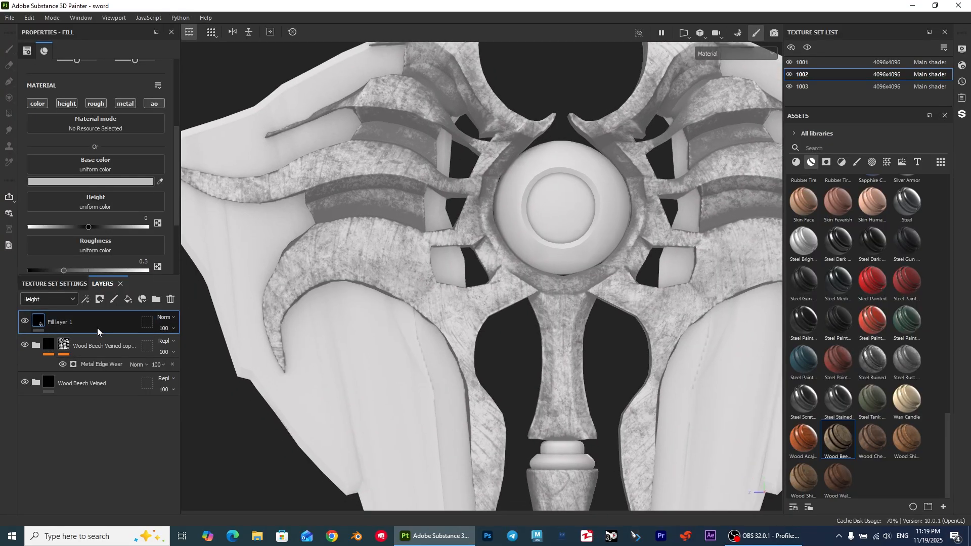
# Configure the fill layer with metal and ao disabled, height -0.05, roughness 0.9292 and a bright red base color
pyautogui.click(152, 104)
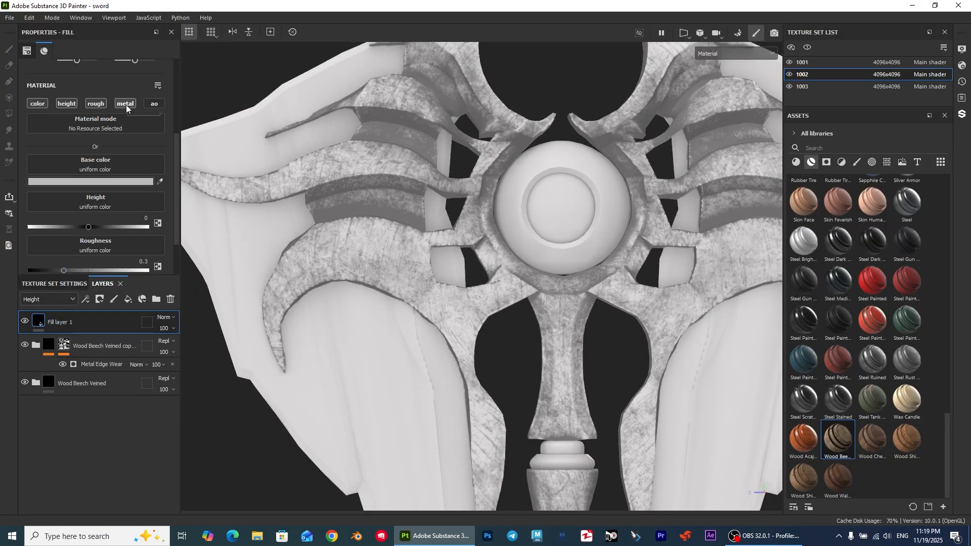
pyautogui.moveTo(65, 257); pyautogui.dragTo(141, 256)
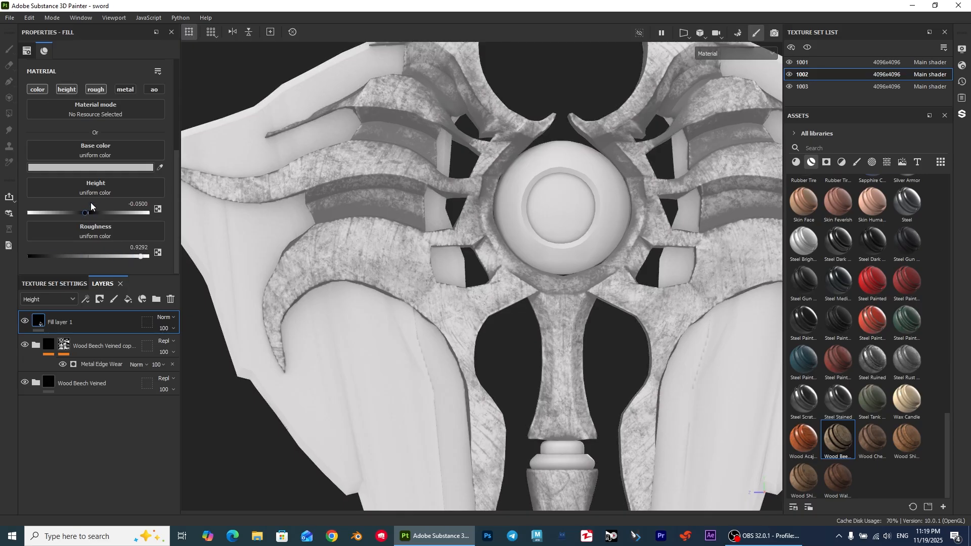
pyautogui.click(115, 167)
pyautogui.moveTo(167, 206); pyautogui.dragTo(247, 177)
pyautogui.click(260, 146)
# Give the red fill layer a black mask with a Metal Edge Wear generator
pyautogui.rightClick(55, 321)
pyautogui.click(133, 19)
pyautogui.rightClick(54, 321)
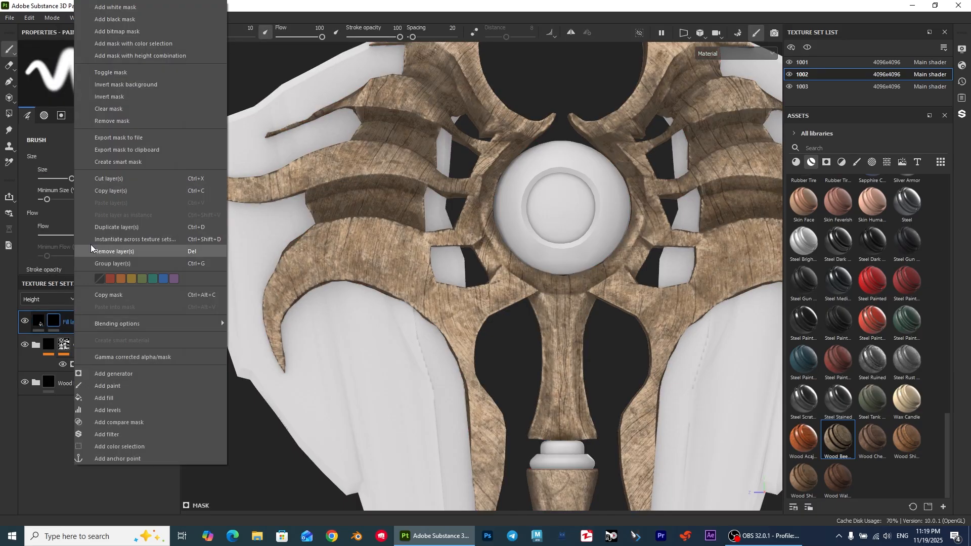
pyautogui.click(116, 373)
pyautogui.click(99, 77)
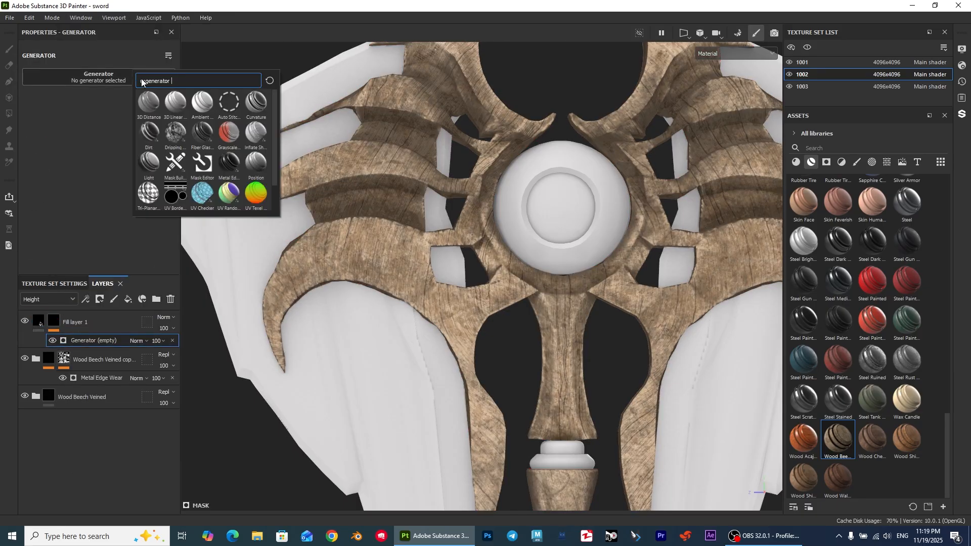
pyautogui.click(235, 170)
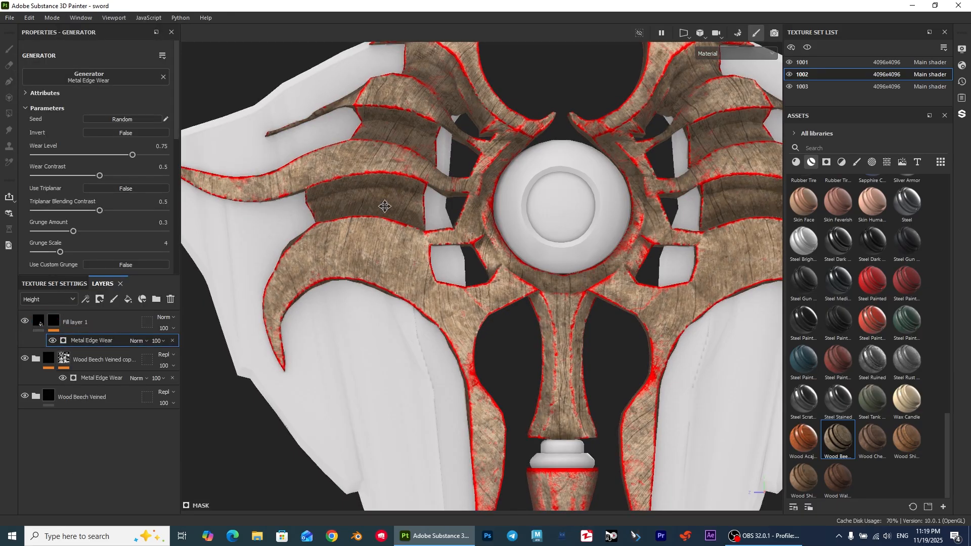
# Raise the Wear Level of the red fill layer's edge wear mask to 0.88
pyautogui.scroll(-3, 492, 233)
pyautogui.keyDown('alt'); pyautogui.moveTo(489, 247); pyautogui.dragTo(457, 269, button='middle'); pyautogui.keyUp('alt')
pyautogui.scroll(3, 456, 202)
pyautogui.scroll(3, 457, 202)
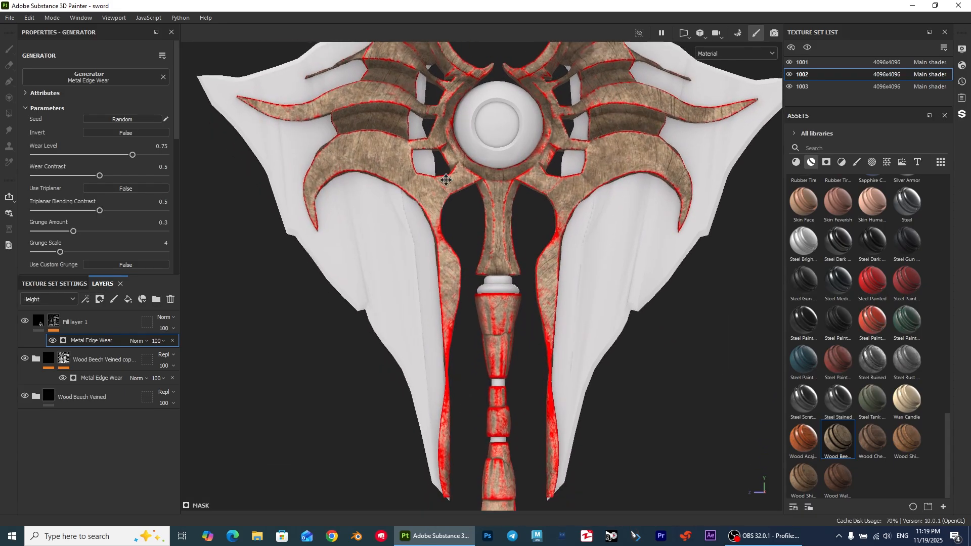
pyautogui.scroll(3, 446, 180)
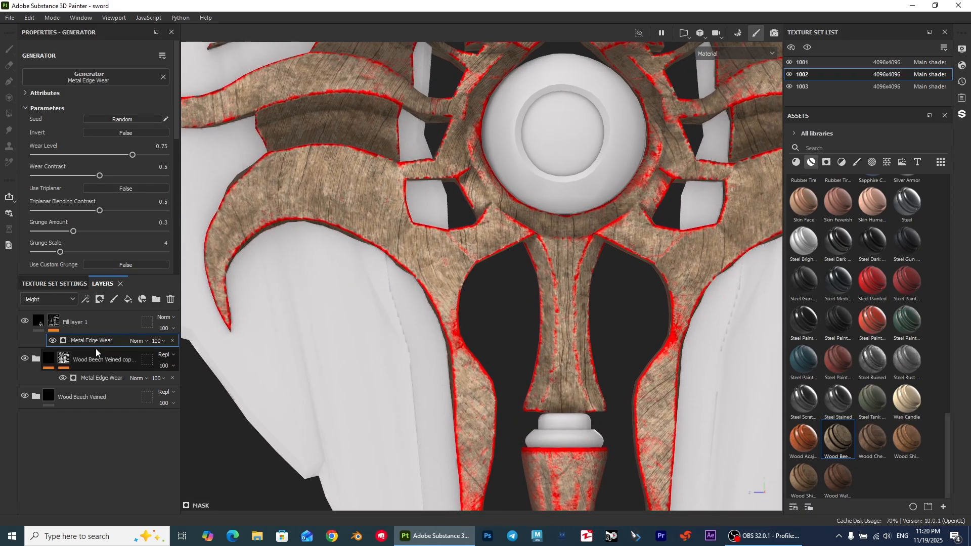
pyautogui.moveTo(132, 155); pyautogui.dragTo(150, 157)
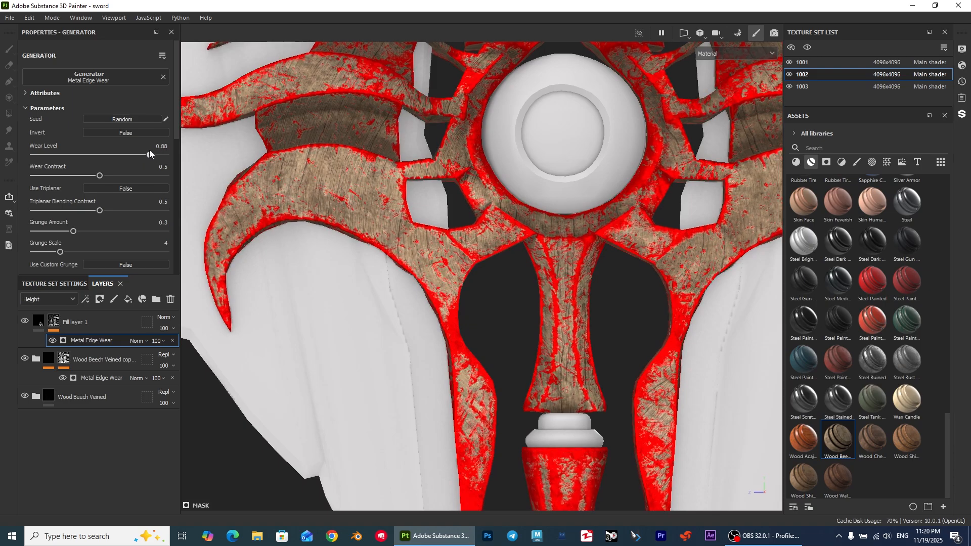
# Set the Grunge Scale of the red fill layer's edge wear mask to 5
pyautogui.scroll(4, 476, 219)
pyautogui.moveTo(476, 219); pyautogui.dragTo(461, 192, button='middle')
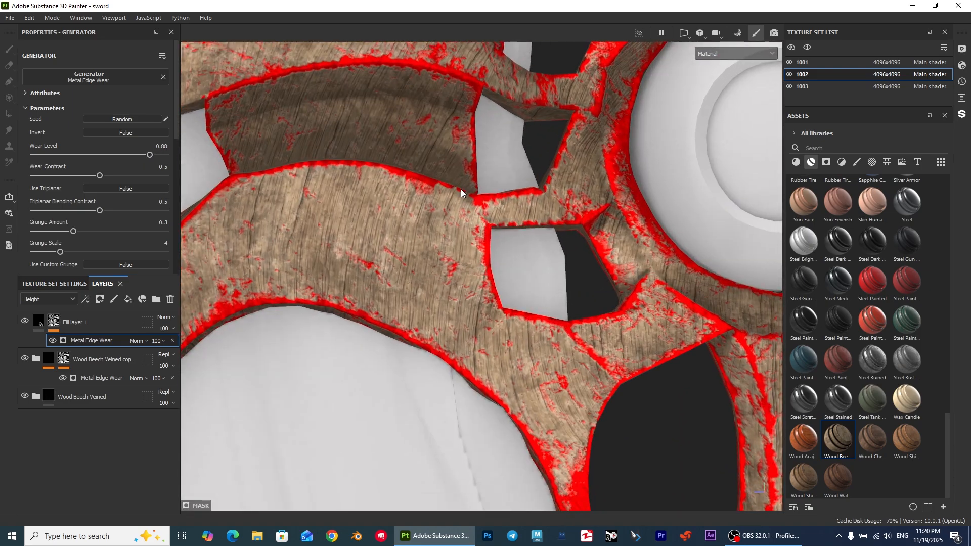
pyautogui.scroll(-10, 461, 193)
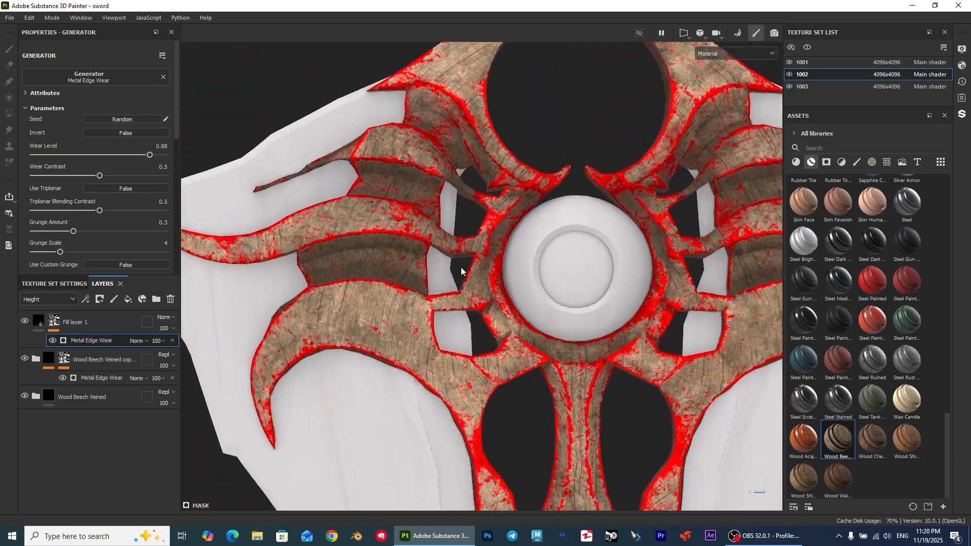
pyautogui.keyDown('alt'); pyautogui.moveTo(461, 272); pyautogui.dragTo(405, 218); pyautogui.keyUp('alt')
pyautogui.scroll(3, 404, 217)
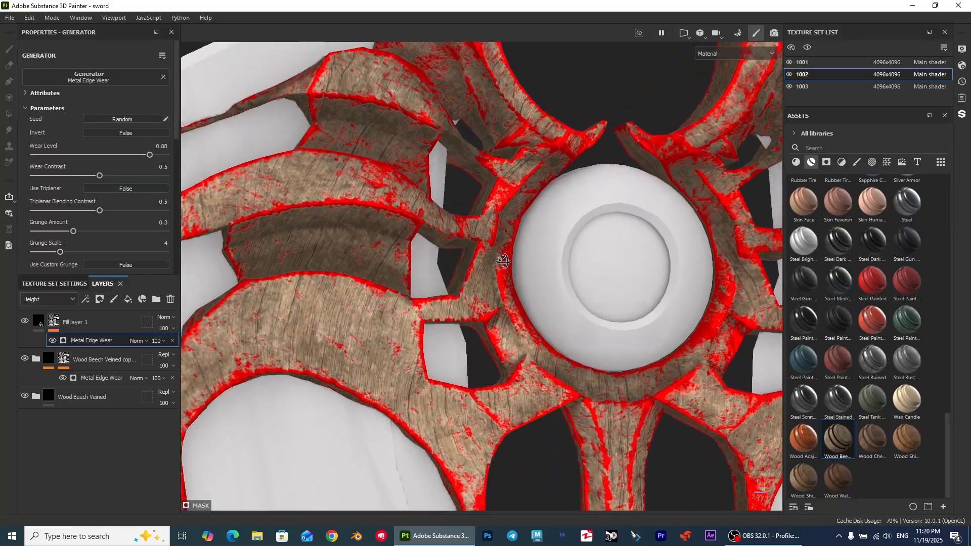
pyautogui.scroll(-1, 94, 229)
pyautogui.moveTo(60, 222); pyautogui.dragTo(69, 222)
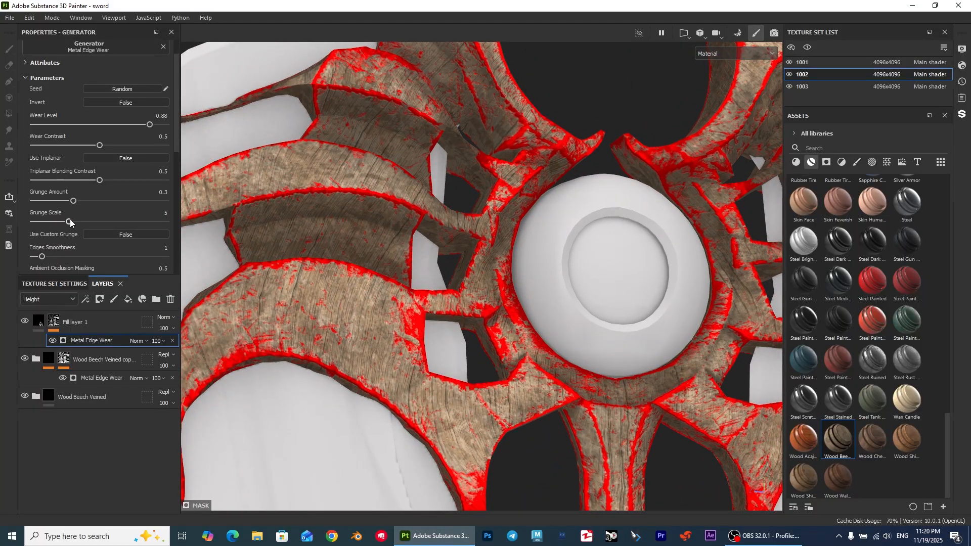
# Add a fill effect to the red fill layer's mask and assign the Grunge Dusty Powder Soft texture to it
pyautogui.scroll(-1, 68, 221)
pyautogui.rightClick(85, 340)
pyautogui.click(115, 273)
pyautogui.click(96, 92)
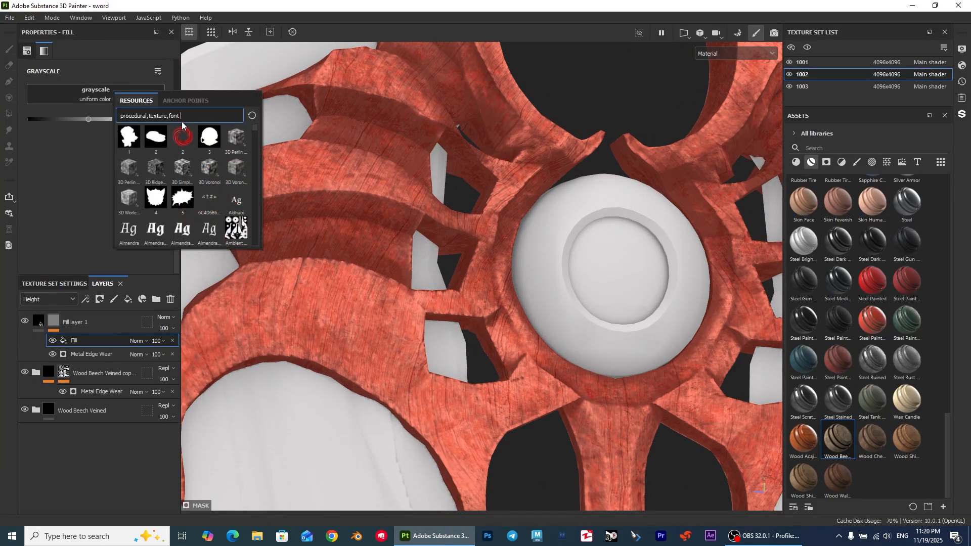
pyautogui.write('gr')
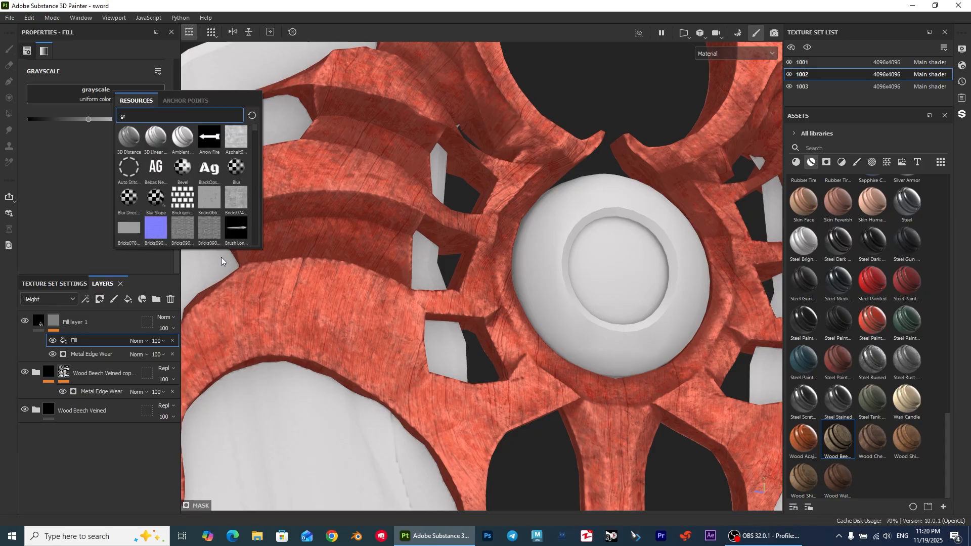
pyautogui.scroll(-5, 216, 199)
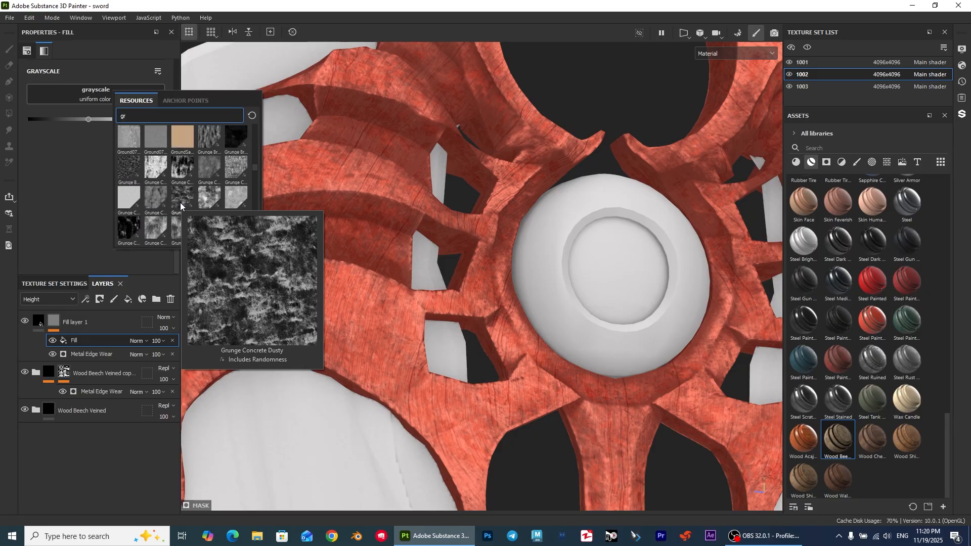
pyautogui.scroll(-2, 180, 205)
pyautogui.scroll(-2, 186, 209)
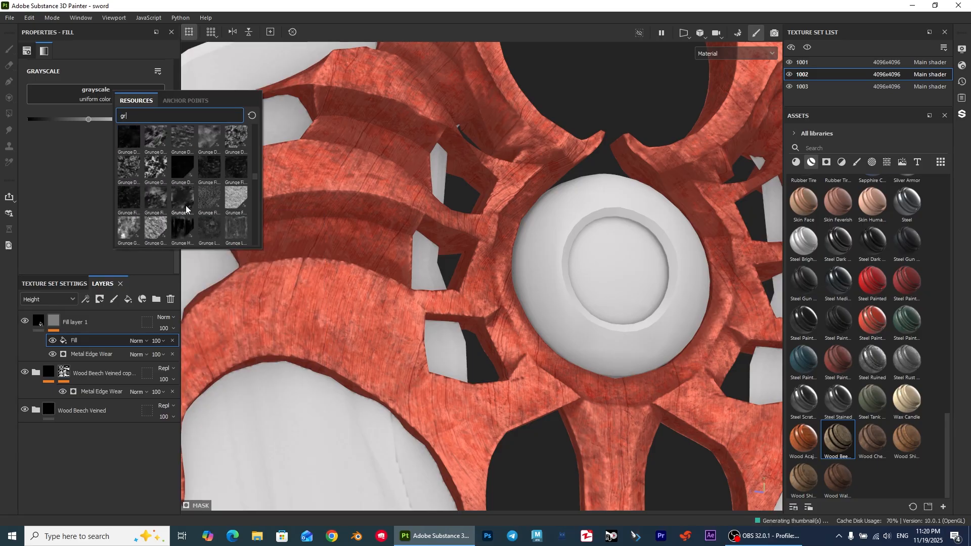
pyautogui.click(156, 172)
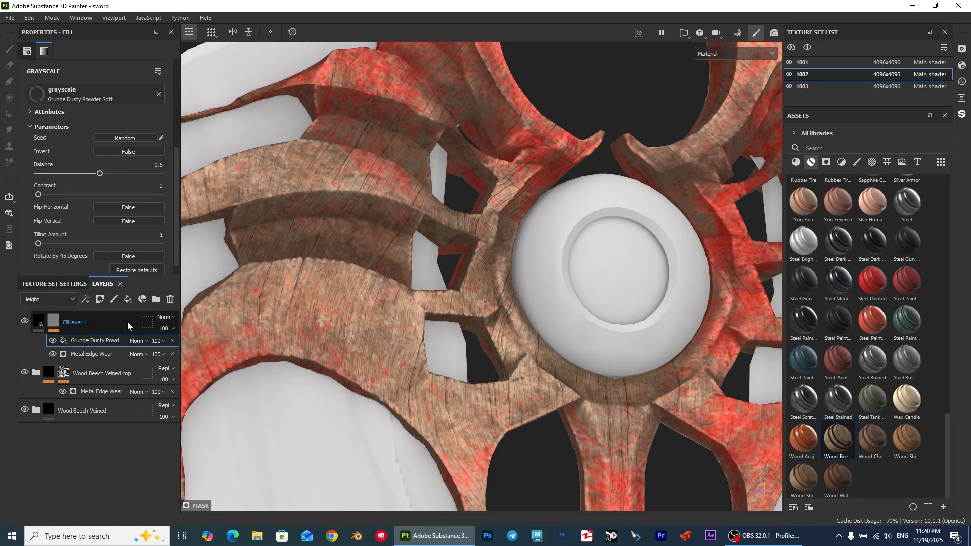
# Set the mask grunge's Balance to 0.64 and its blending mode to Multiply
pyautogui.moveTo(105, 173); pyautogui.dragTo(117, 173)
pyautogui.click(139, 342)
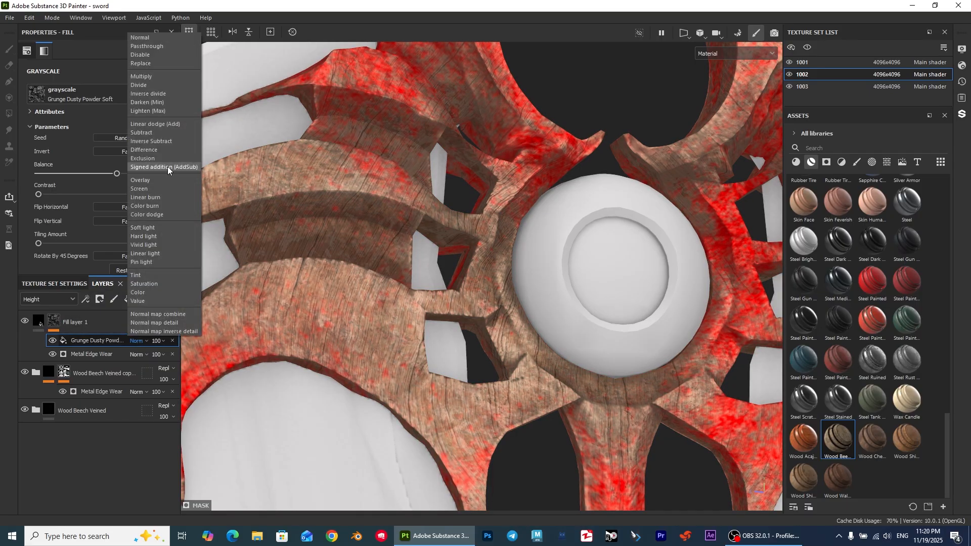
pyautogui.click(145, 81)
pyautogui.scroll(-2, 422, 153)
pyautogui.keyDown('alt'); pyautogui.moveTo(423, 153); pyautogui.dragTo(421, 125, button='middle'); pyautogui.keyUp('alt')
pyautogui.scroll(-3, 388, 98)
pyautogui.scroll(4, 388, 98)
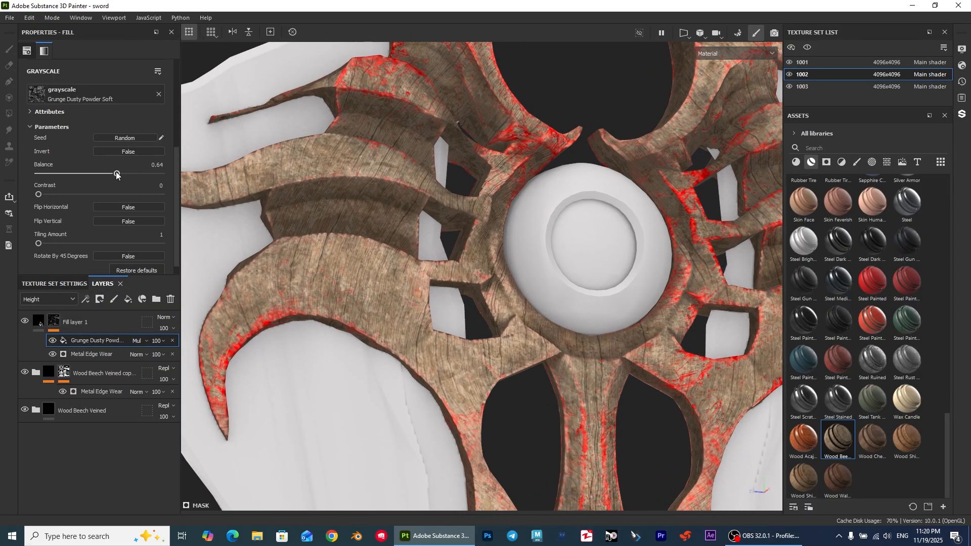
# Raise the Balance of the mask grunge to 0.78 and inspect the wear on the axe frame
pyautogui.moveTo(129, 172)
pyautogui.mouseDown()
pyautogui.moveTo(99, 172)
pyautogui.moveTo(134, 173)
pyautogui.mouseUp()
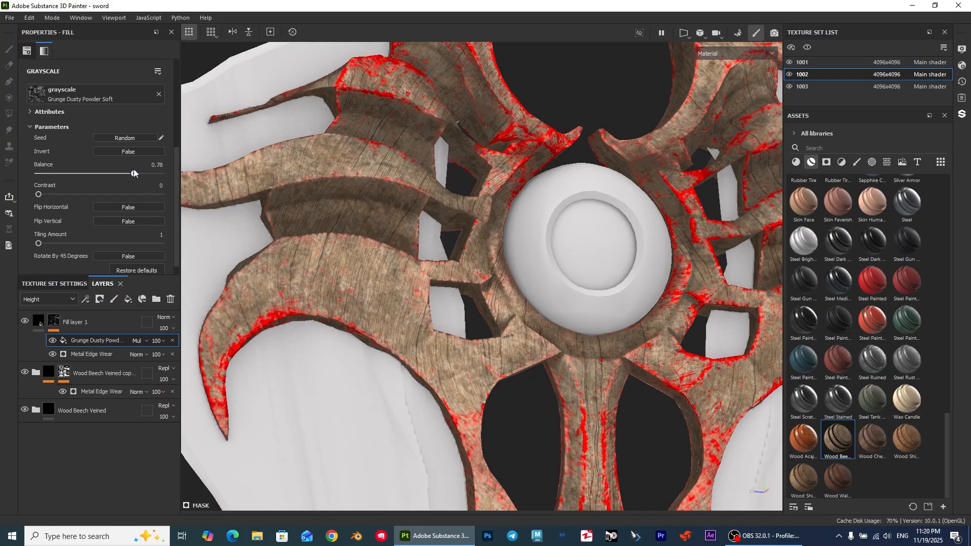
pyautogui.scroll(-2, 518, 317)
pyautogui.scroll(-3, 518, 317)
pyautogui.scroll(6, 515, 254)
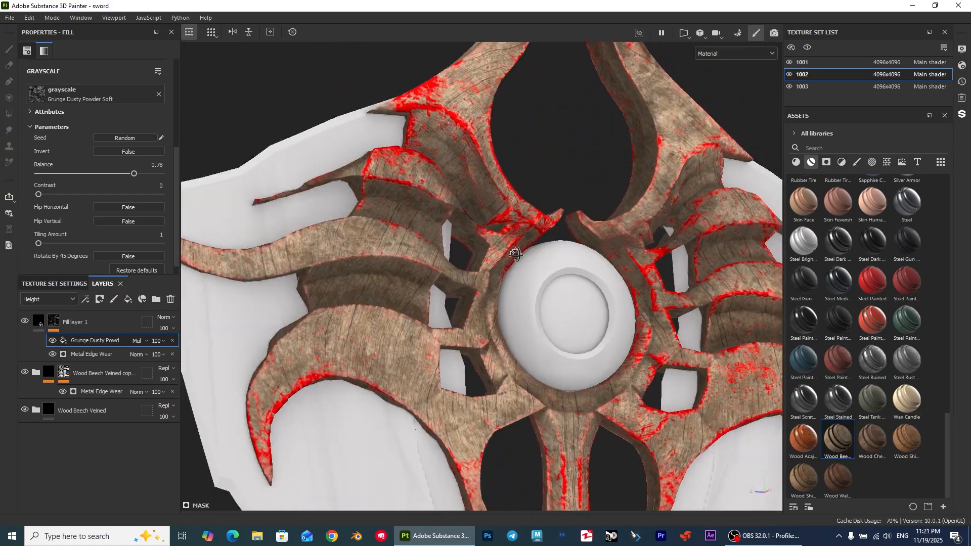
pyautogui.keyDown('alt'); pyautogui.moveTo(515, 254); pyautogui.dragTo(507, 283); pyautogui.keyUp('alt')
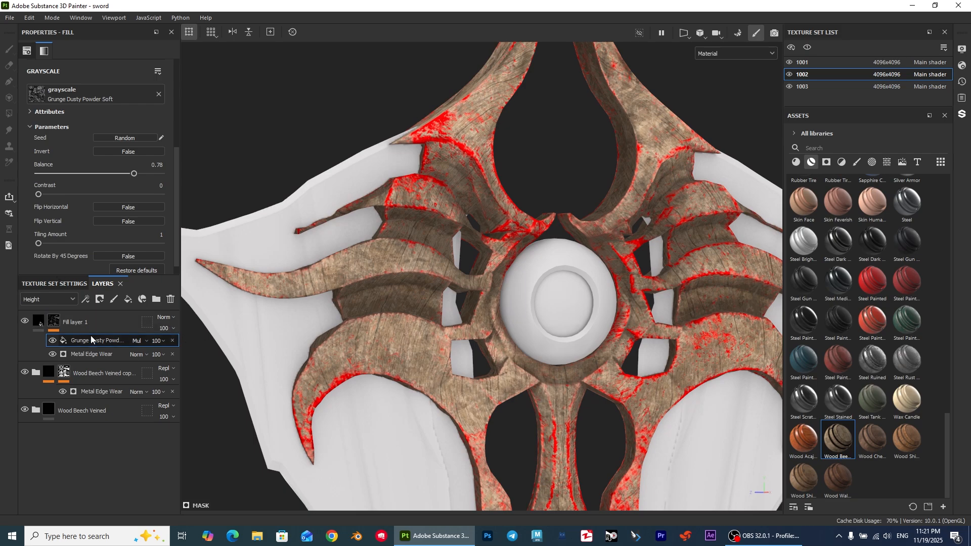
pyautogui.scroll(4, 485, 269)
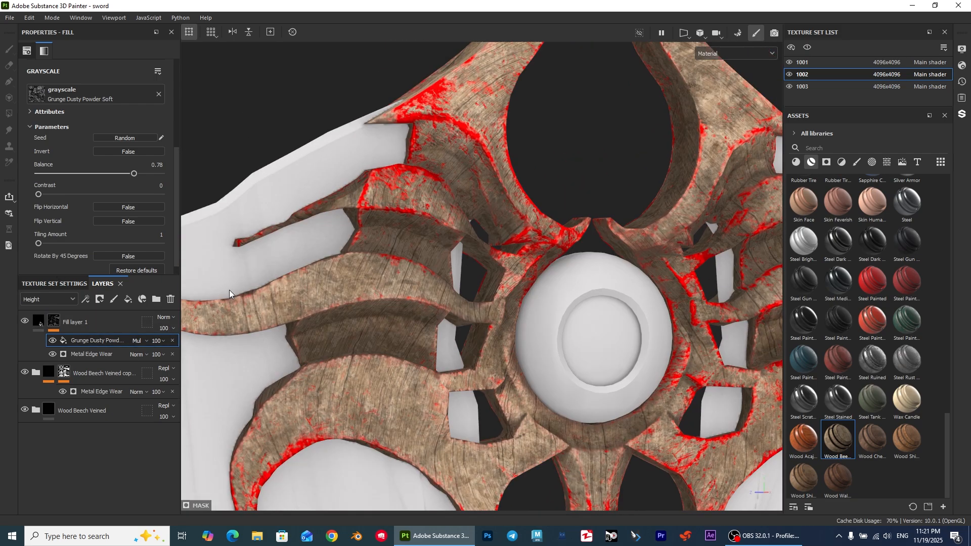
pyautogui.keyDown('alt'); pyautogui.moveTo(285, 224); pyautogui.dragTo(321, 188, button='middle'); pyautogui.keyUp('alt')
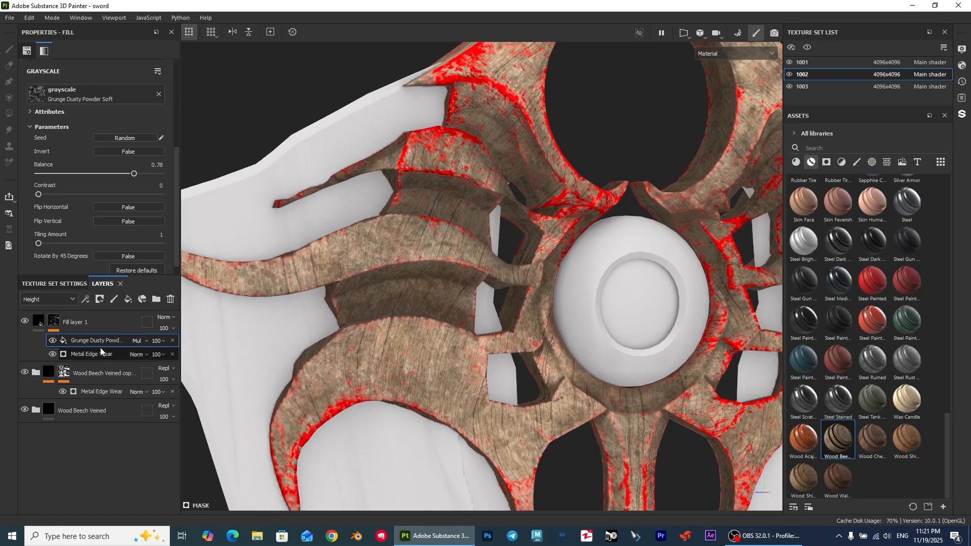
# Replace the red fill layer's base color with a light brown sampled from the wood surface
pyautogui.scroll(-2, 370, 303)
pyautogui.click(38, 322)
pyautogui.click(75, 167)
pyautogui.scroll(2, 414, 247)
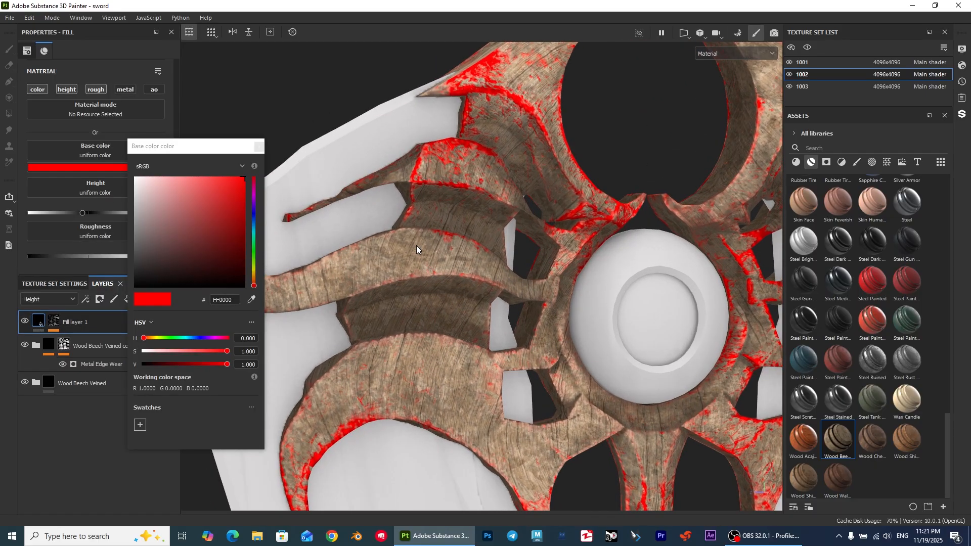
pyautogui.scroll(2, 416, 248)
pyautogui.click(251, 299)
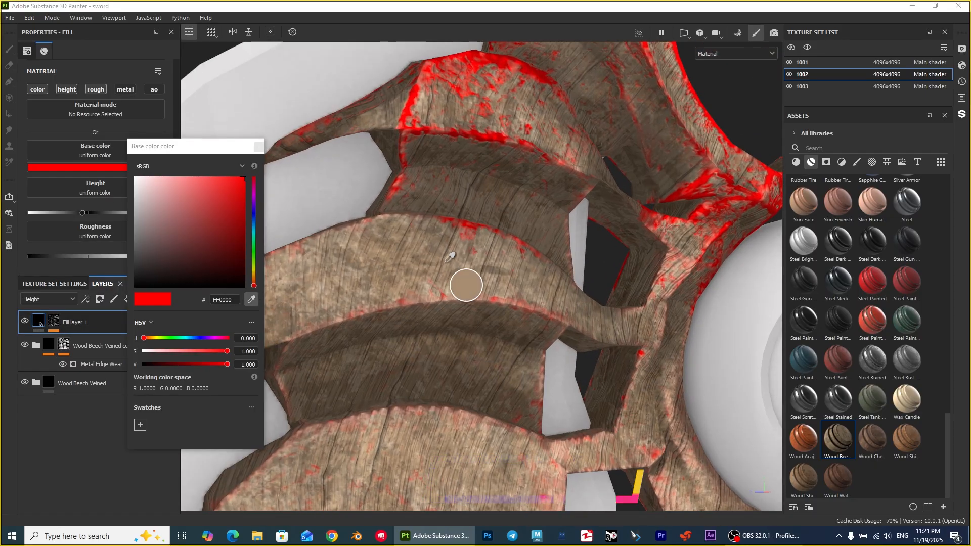
pyautogui.click(464, 282)
# Darken the fill layer's base color to brown 594B3C by lowering its HSV value to 0.349
pyautogui.click(258, 147)
pyautogui.click(116, 167)
pyautogui.moveTo(192, 364); pyautogui.dragTo(172, 364)
pyautogui.scroll(-4, 580, 321)
pyautogui.keyDown('alt'); pyautogui.moveTo(581, 263); pyautogui.dragTo(477, 250, button='middle'); pyautogui.keyUp('alt')
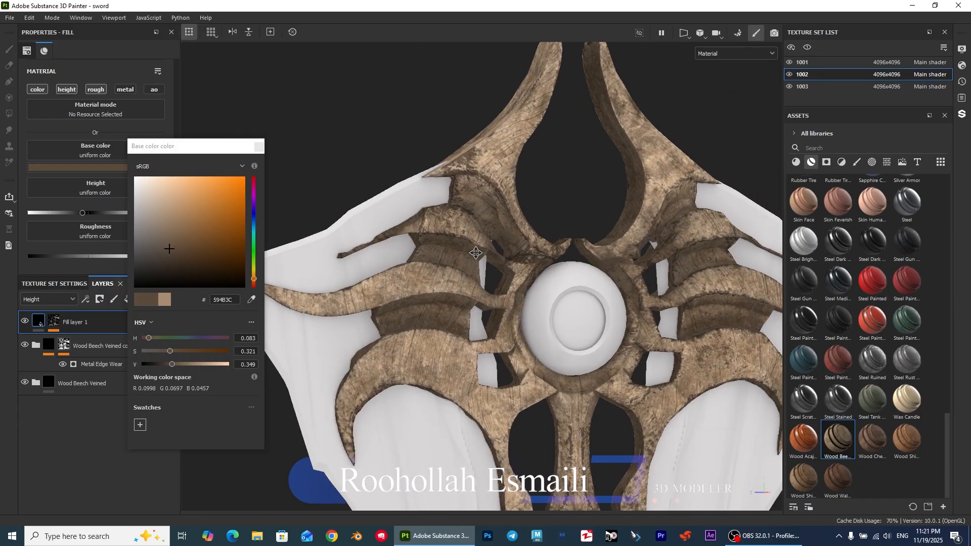
pyautogui.scroll(-2, 558, 273)
pyautogui.keyDown('alt'); pyautogui.moveTo(558, 273); pyautogui.dragTo(554, 210, button='middle'); pyautogui.keyUp('alt')
pyautogui.moveTo(555, 210)
pyautogui.keyDown('alt'); pyautogui.mouseDown()
pyautogui.moveTo(582, 211)
pyautogui.moveTo(536, 211)
pyautogui.mouseUp(); pyautogui.keyUp('alt')
pyautogui.click(259, 146)
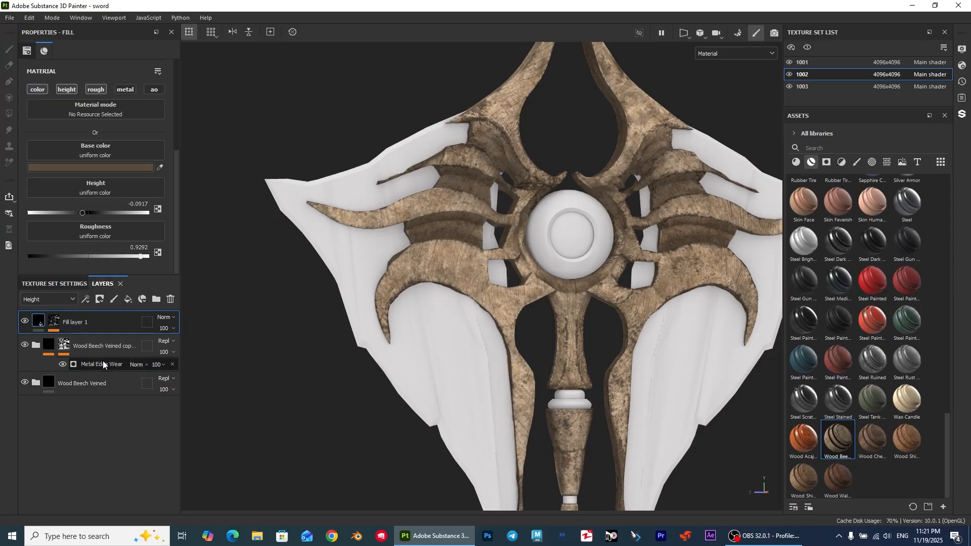
# Group the fill layer and both Wood Beech Veined layers into a folder with a black mask
pyautogui.keyDown('shift'); pyautogui.click(95, 386); pyautogui.keyUp('shift')
pyautogui.rightClick(84, 335)
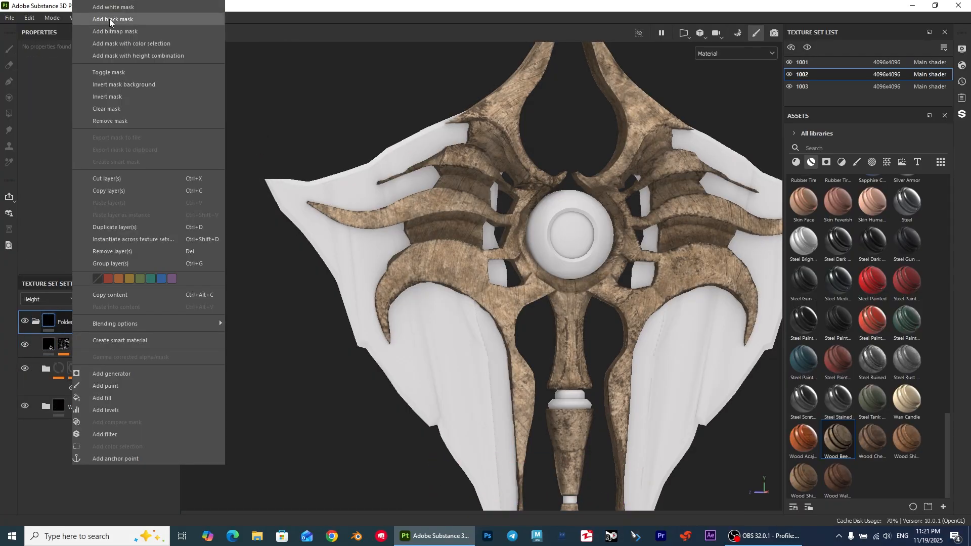
pyautogui.click(147, 19)
# Add a paint effect to the folder's mask and polygon-fill the axe frame so the wood covers only that part
pyautogui.rightClick(87, 325)
pyautogui.click(153, 385)
pyautogui.press('4')
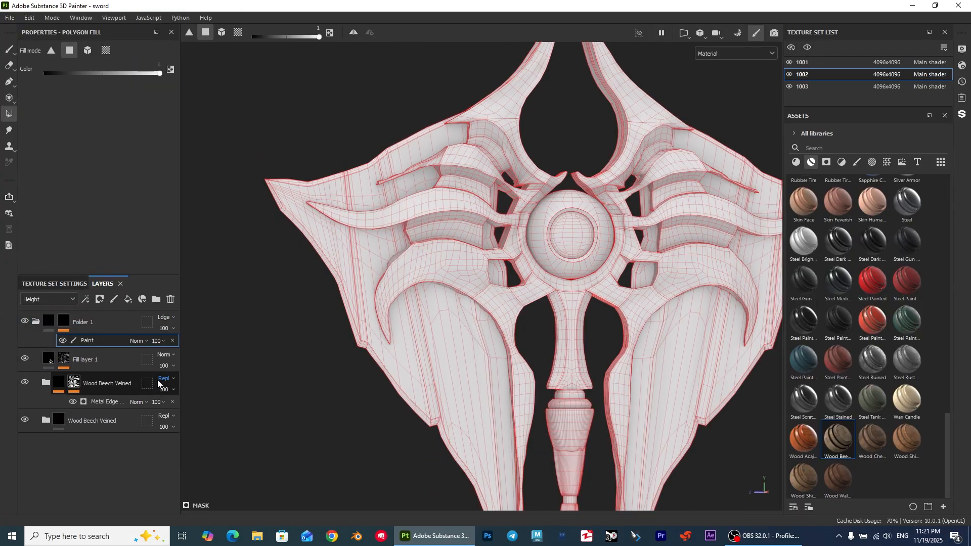
pyautogui.press('1')
pyautogui.scroll(-2, 412, 197)
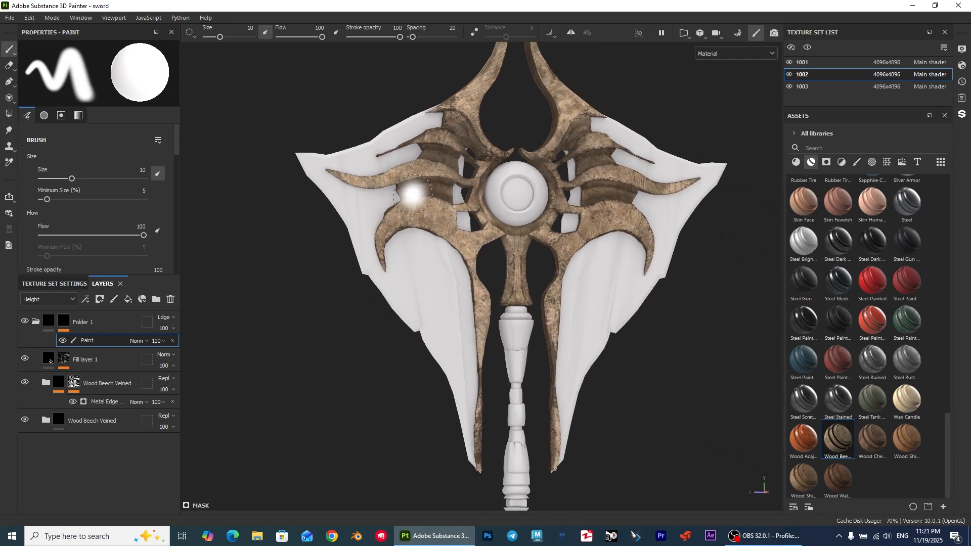
pyautogui.moveTo(412, 198)
pyautogui.keyDown('alt'); pyautogui.mouseDown()
pyautogui.moveTo(740, 245)
pyautogui.moveTo(500, 186)
pyautogui.mouseUp(); pyautogui.keyUp('alt')
pyautogui.scroll(5, 500, 186)
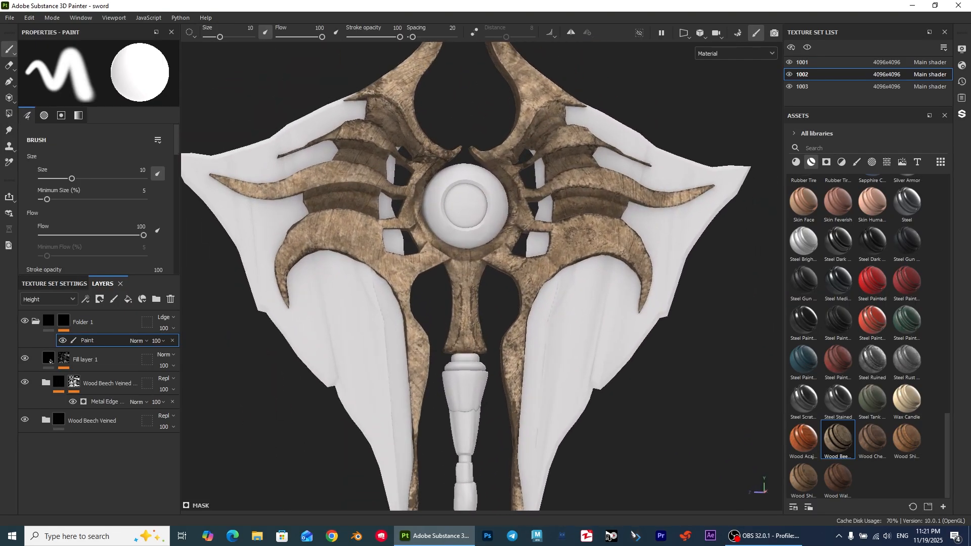
# Toggle the visibility of texture sets 1002 and 1001 to check which axe parts each one covers
pyautogui.click(789, 74)
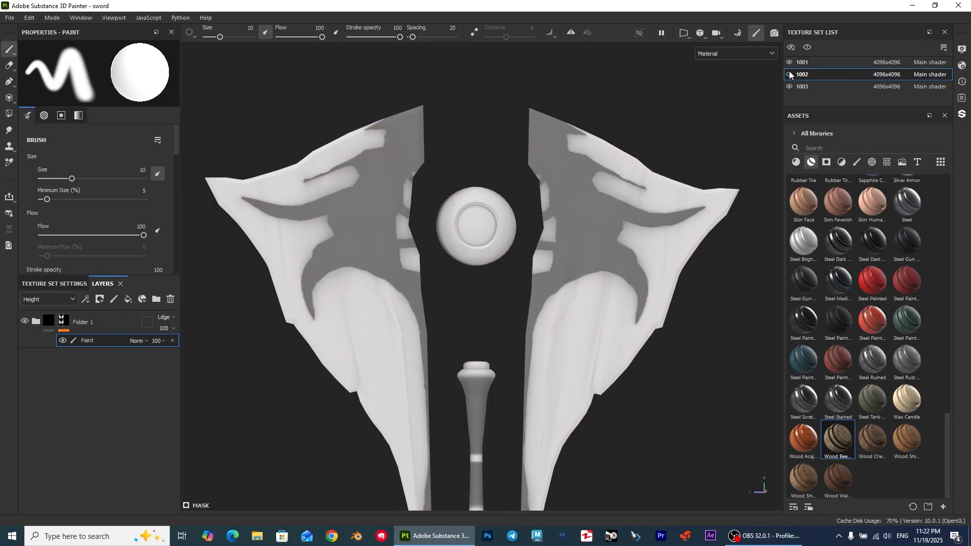
pyautogui.click(789, 74)
pyautogui.click(789, 62)
pyautogui.click(788, 62)
pyautogui.keyDown('alt'); pyautogui.moveTo(554, 187); pyautogui.dragTo(529, 180, button='middle'); pyautogui.keyUp('alt')
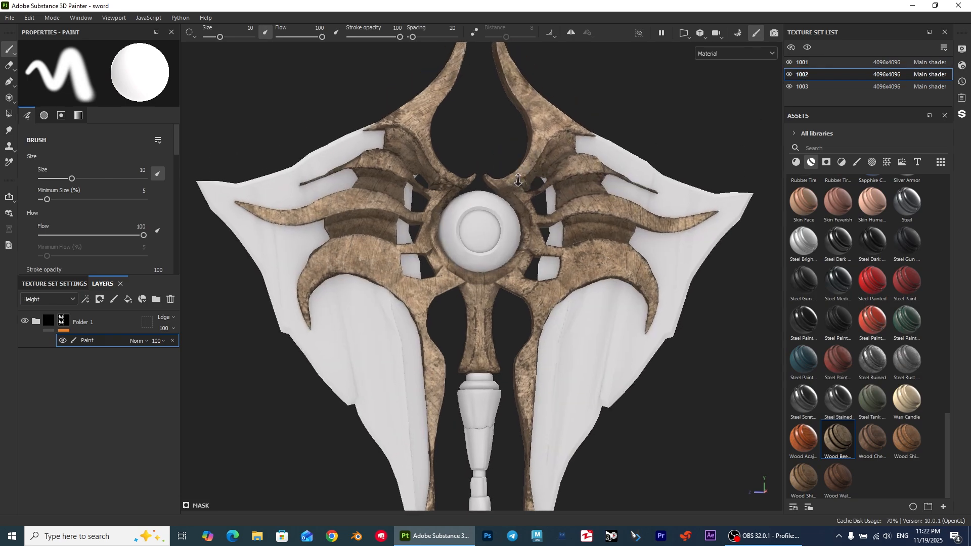
pyautogui.scroll(2, 395, 205)
pyautogui.keyDown('alt'); pyautogui.moveTo(404, 209); pyautogui.dragTo(411, 180); pyautogui.keyUp('alt')
pyautogui.moveTo(411, 179); pyautogui.dragTo(403, 219, button='middle')
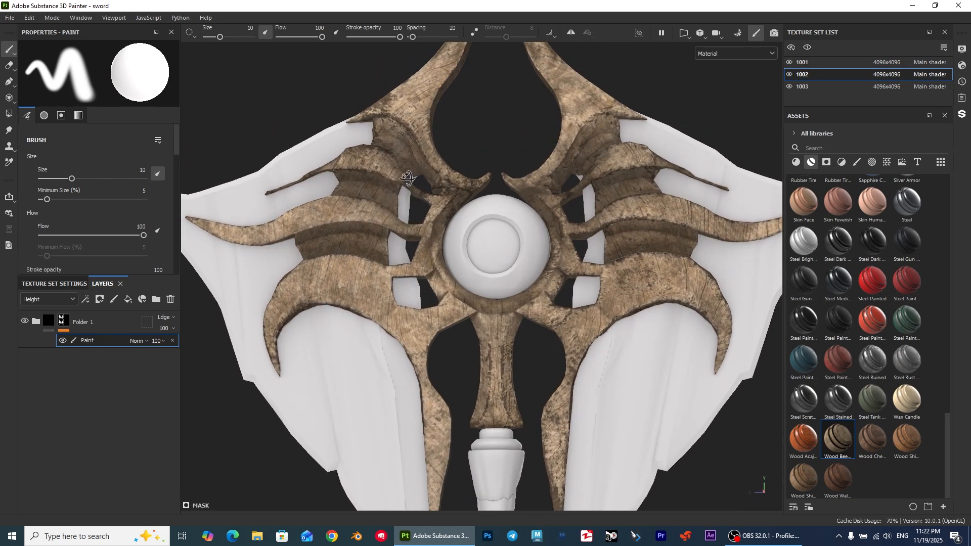
# Add a new fill layer inside Folder 1 above Fill layer 1 and set its blending mode to Normal
pyautogui.click(128, 298)
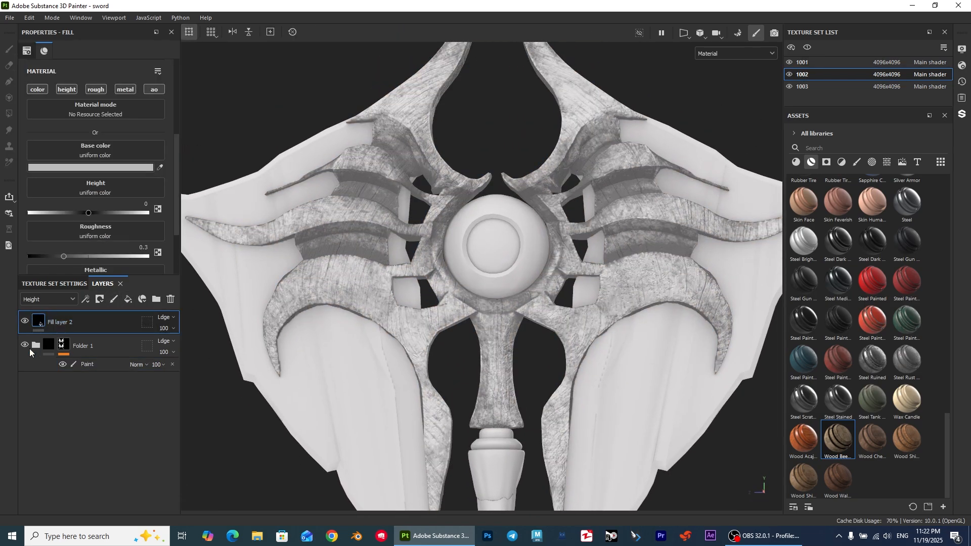
pyautogui.moveTo(68, 359); pyautogui.dragTo(83, 348)
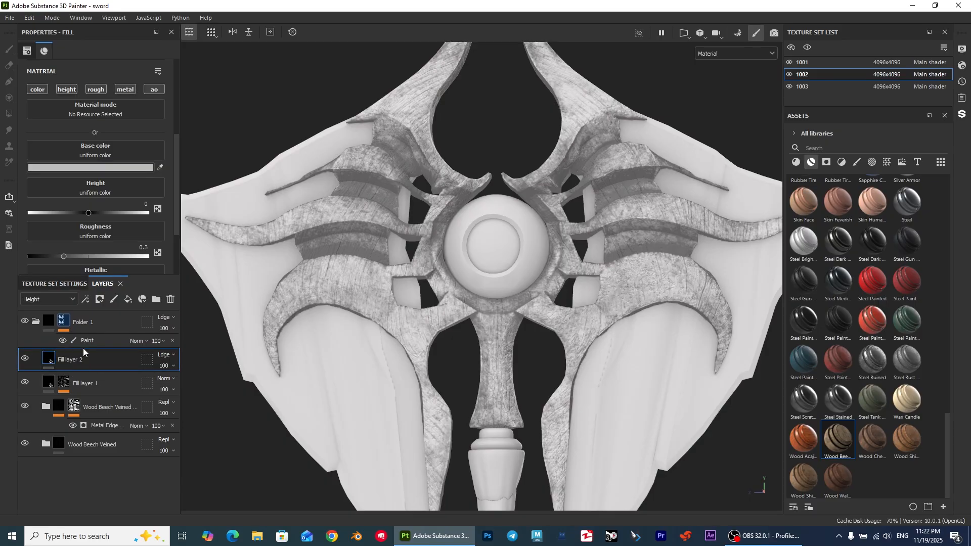
pyautogui.click(164, 355)
pyautogui.click(188, 73)
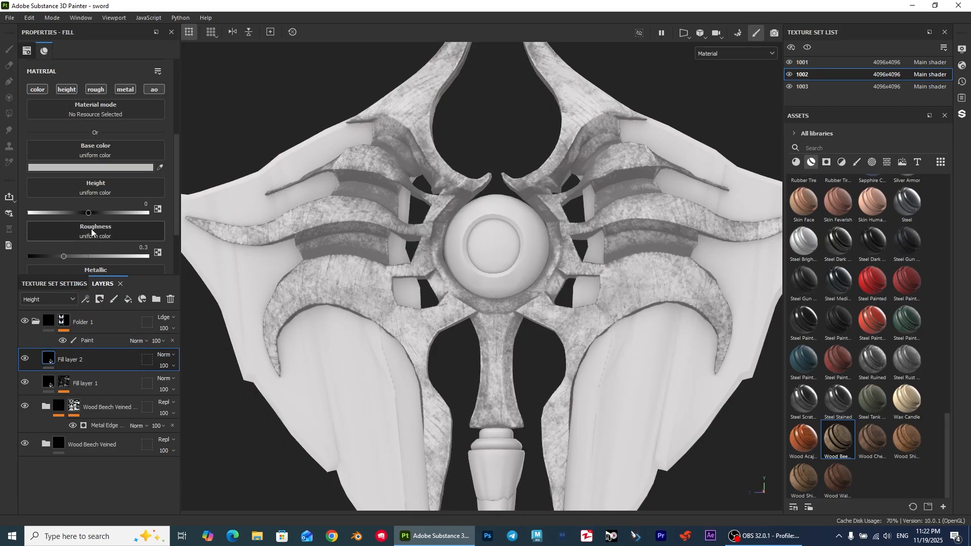
# Set the new fill layer's height to 0.0583, roughness to 0.1125, metallic to 0 and base color to dark red
pyautogui.click(91, 213)
pyautogui.moveTo(68, 253)
pyautogui.mouseDown()
pyautogui.moveTo(41, 253)
pyautogui.moveTo(55, 250)
pyautogui.mouseUp()
pyautogui.scroll(-2, 101, 242)
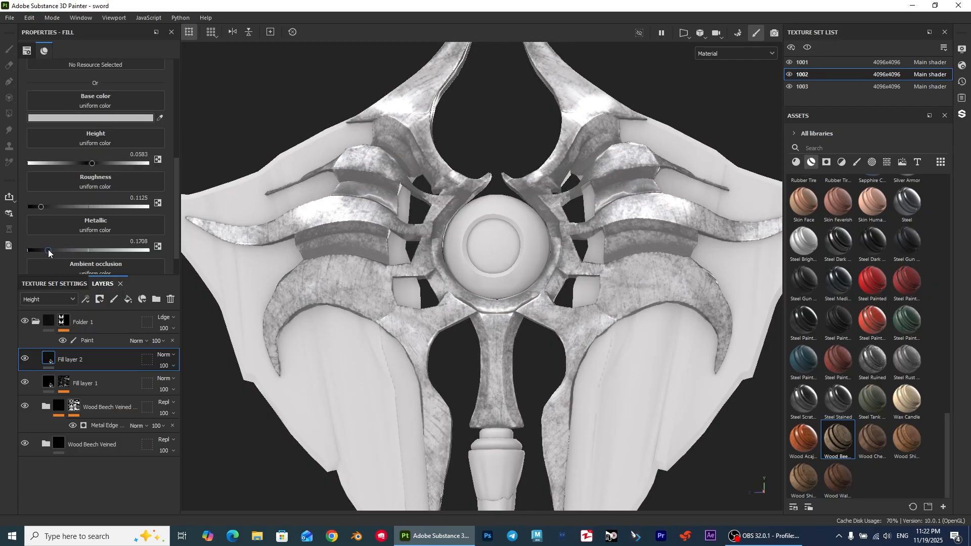
pyautogui.scroll(2, 42, 269)
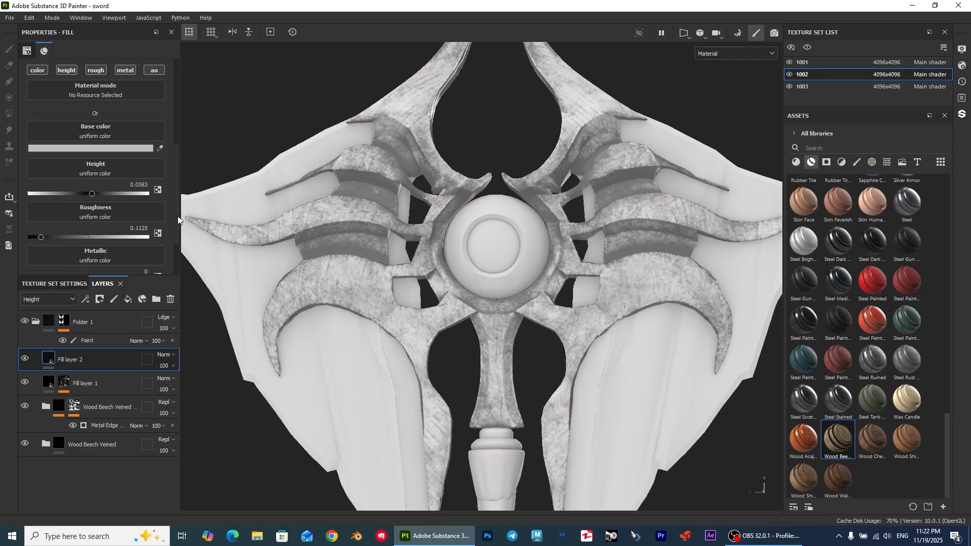
pyautogui.click(126, 149)
pyautogui.moveTo(245, 255); pyautogui.dragTo(248, 259)
pyautogui.click(259, 146)
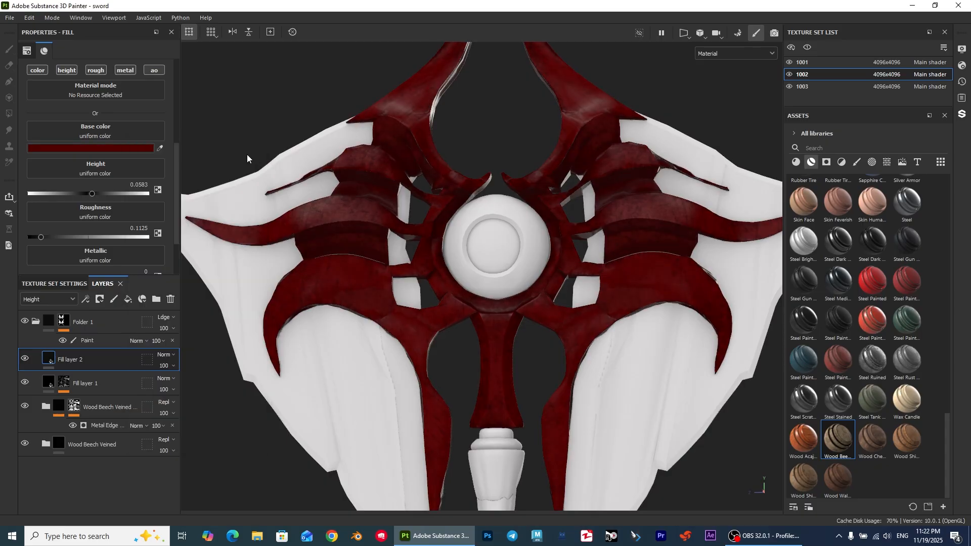
# Give the dark red fill layer a black mask with a Dripping Rust generator
pyautogui.rightClick(71, 362)
pyautogui.click(123, 22)
pyautogui.rightClick(101, 360)
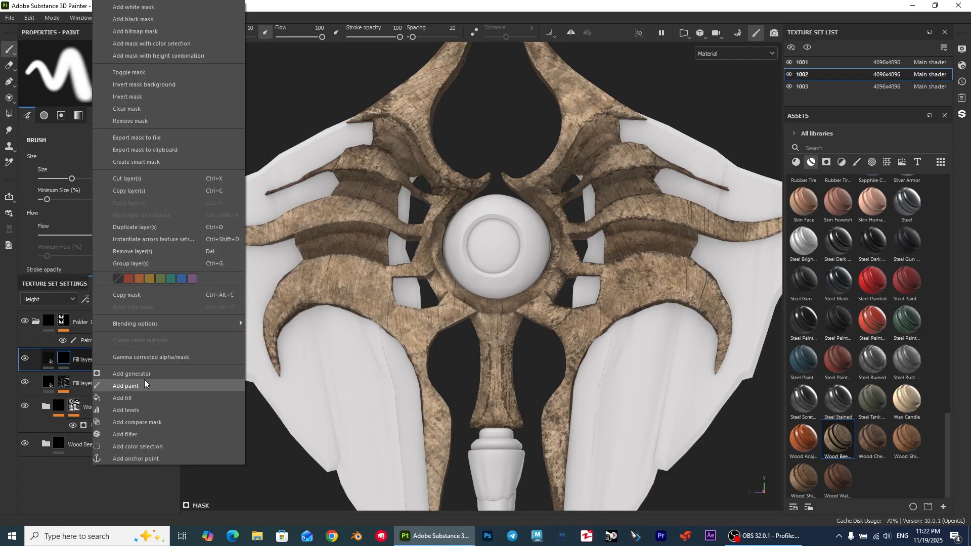
pyautogui.click(144, 380)
pyautogui.click(174, 146)
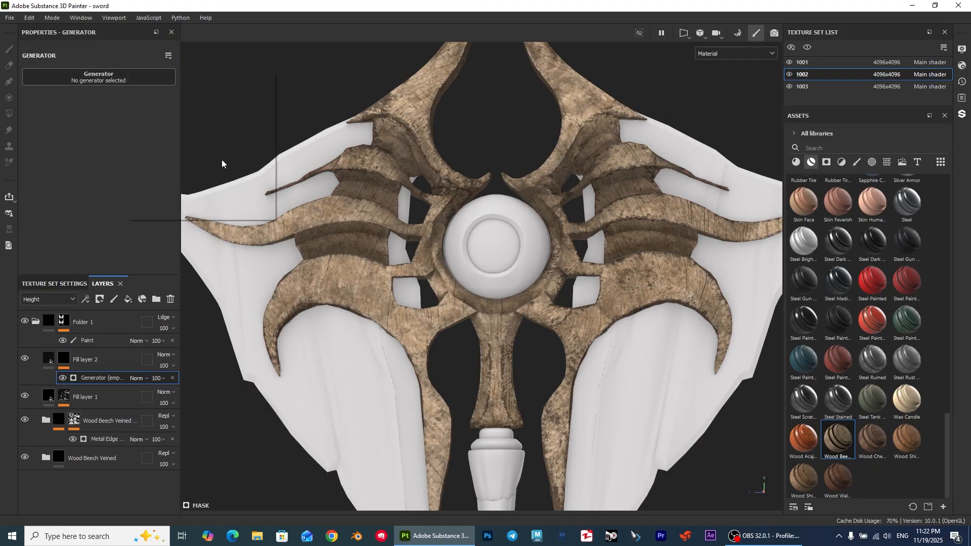
# Inspect the red stains on the wood up close and raise the dark red fill layer's height to 0.275
pyautogui.scroll(-3, 393, 232)
pyautogui.keyDown('alt'); pyautogui.moveTo(396, 238); pyautogui.dragTo(393, 228, button='middle'); pyautogui.keyUp('alt')
pyautogui.scroll(3, 438, 228)
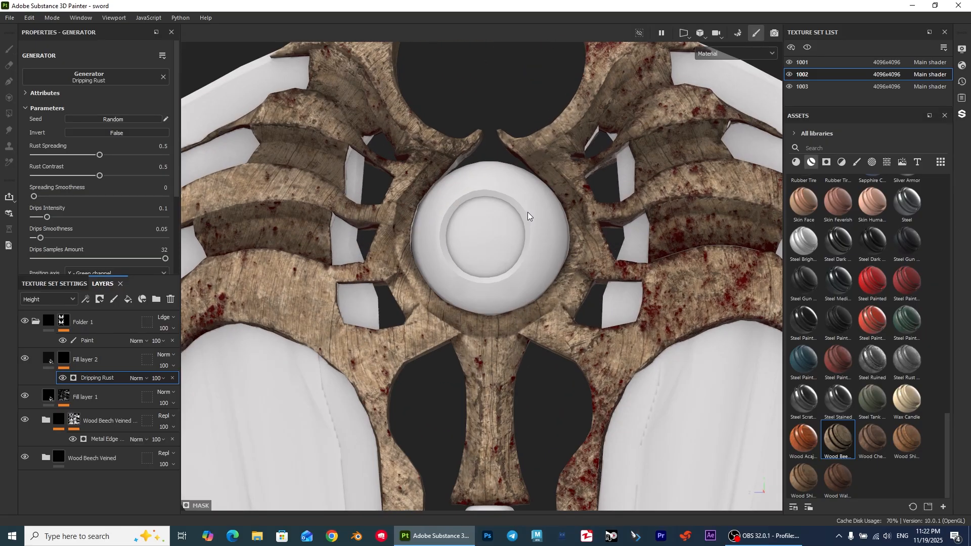
pyautogui.keyDown('alt'); pyautogui.moveTo(527, 217); pyautogui.dragTo(455, 242); pyautogui.keyUp('alt')
pyautogui.scroll(4, 429, 208)
pyautogui.keyDown('alt'); pyautogui.moveTo(498, 246); pyautogui.dragTo(405, 192, button='middle'); pyautogui.keyUp('alt')
pyautogui.scroll(2, 464, 338)
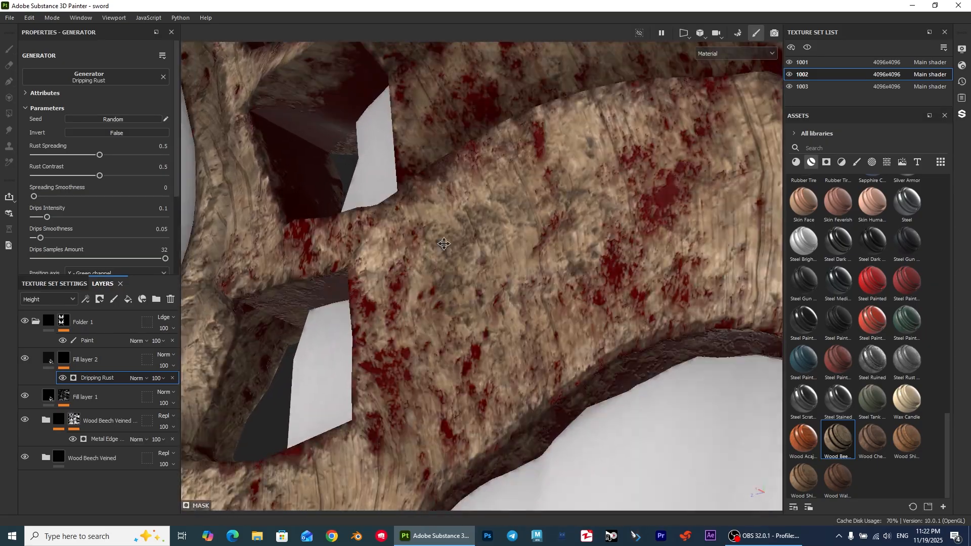
pyautogui.keyDown('alt'); pyautogui.moveTo(463, 339); pyautogui.dragTo(542, 265, button='middle'); pyautogui.keyUp('alt')
pyautogui.click(49, 358)
pyautogui.moveTo(95, 193); pyautogui.dragTo(104, 197)
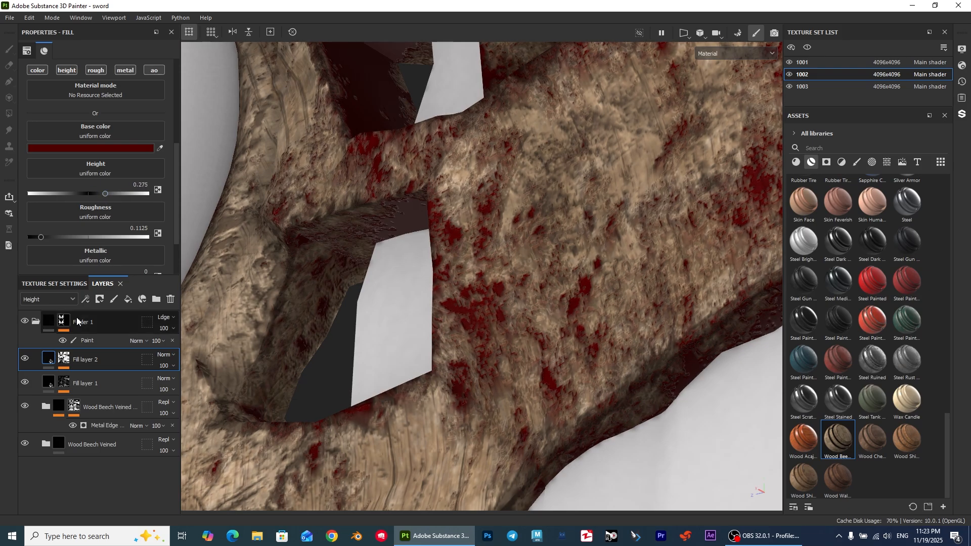
# Raise the Rust Spreading of the dark red layer's Dripping Rust mask to 0.59
pyautogui.click(64, 358)
pyautogui.click(92, 377)
pyautogui.moveTo(100, 154)
pyautogui.mouseDown()
pyautogui.moveTo(125, 153)
pyautogui.moveTo(112, 153)
pyautogui.mouseUp()
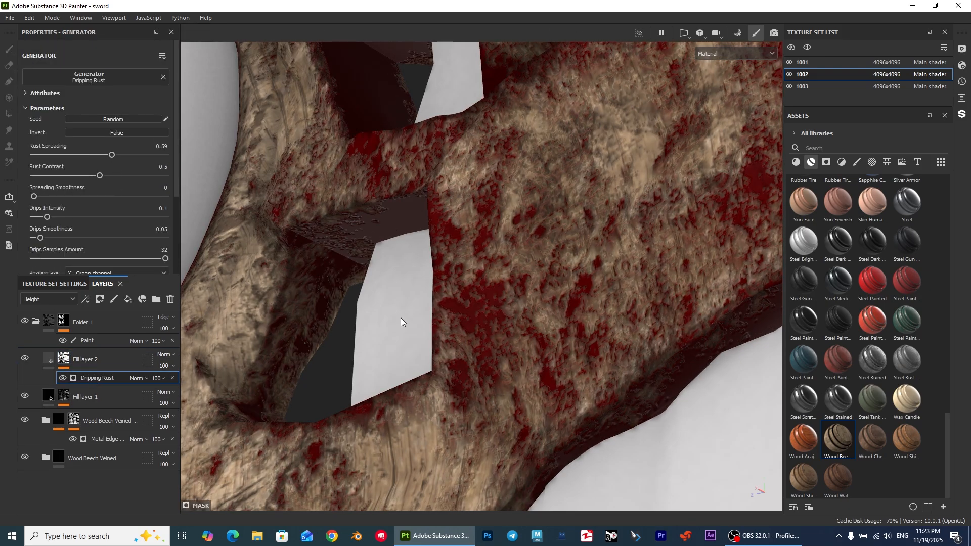
# Set the Rust Spreading of the dark red layer's Dripping Rust mask to 0.58
pyautogui.scroll(-4, 400, 319)
pyautogui.keyDown('alt'); pyautogui.moveTo(366, 269); pyautogui.dragTo(476, 264); pyautogui.keyUp('alt')
pyautogui.keyDown('alt'); pyautogui.moveTo(476, 267); pyautogui.dragTo(500, 167, button='middle'); pyautogui.keyUp('alt')
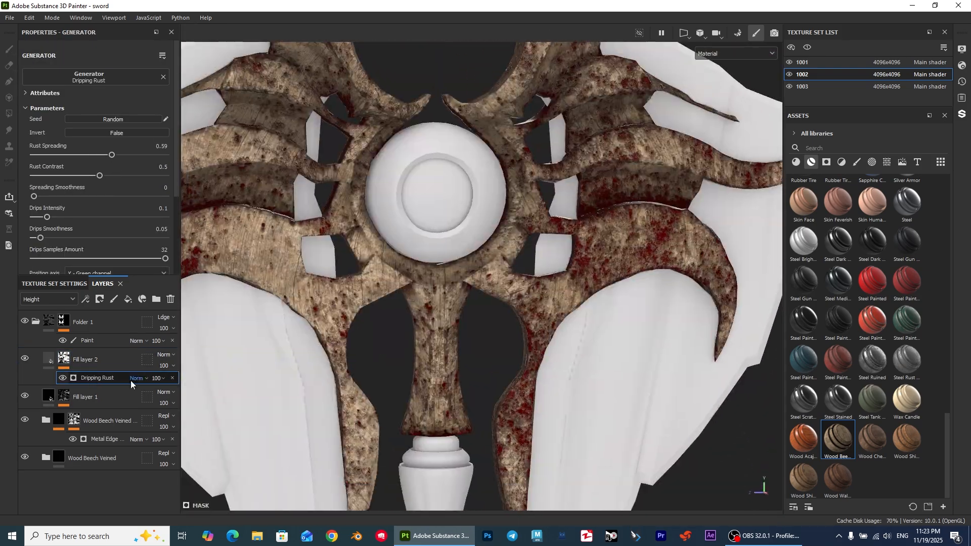
pyautogui.moveTo(111, 155); pyautogui.dragTo(110, 154)
# Add a fill effect to the dark red layer's mask and assign it the Grunge Stains Heavy texture
pyautogui.rightClick(96, 378)
pyautogui.click(139, 305)
pyautogui.click(102, 89)
pyautogui.write('gr')
pyautogui.moveTo(243, 135)
pyautogui.mouseDown()
pyautogui.moveTo(244, 209)
pyautogui.moveTo(247, 193)
pyautogui.mouseUp()
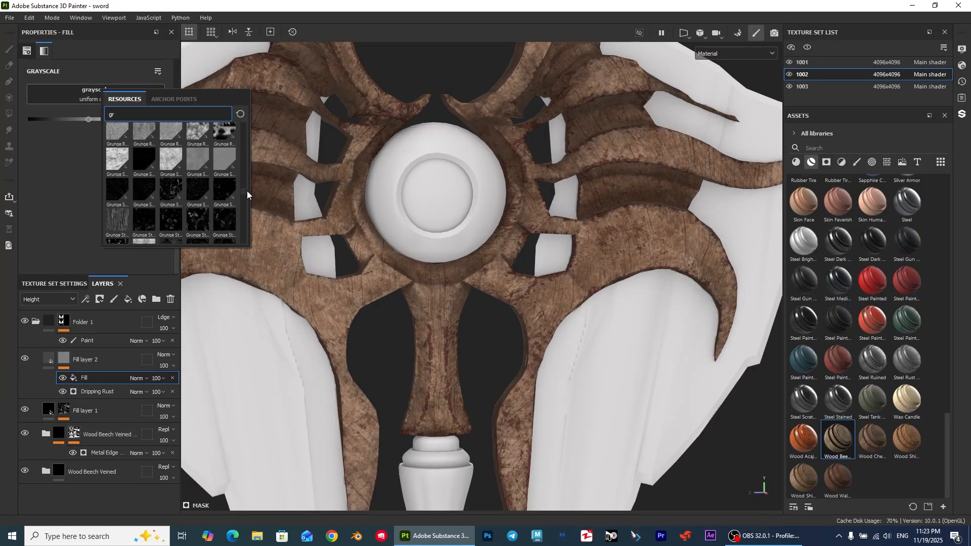
pyautogui.click(124, 205)
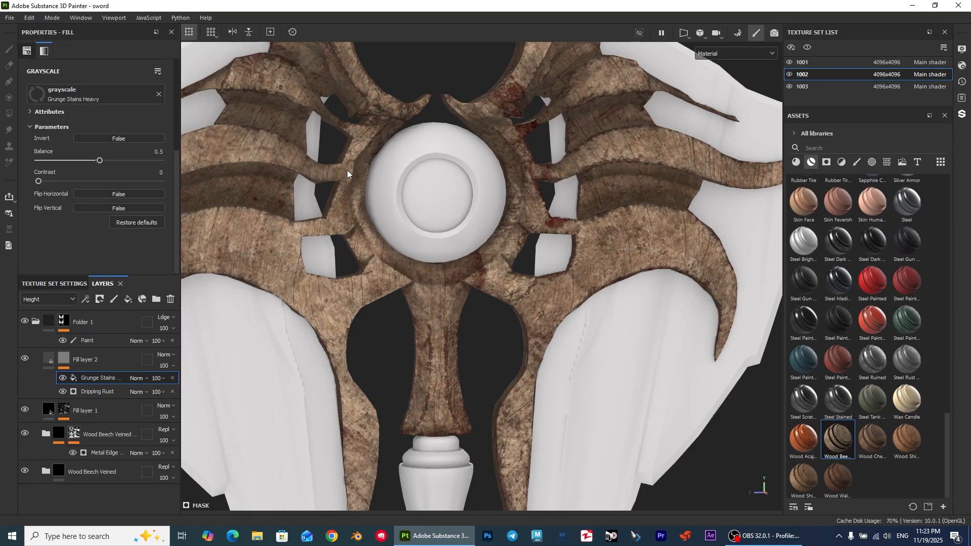
# Switch the Grunge Stains Heavy mask fill to tri-planar projection and set its balance to 0.82
pyautogui.scroll(3, 102, 140)
pyautogui.click(112, 87)
pyautogui.click(83, 121)
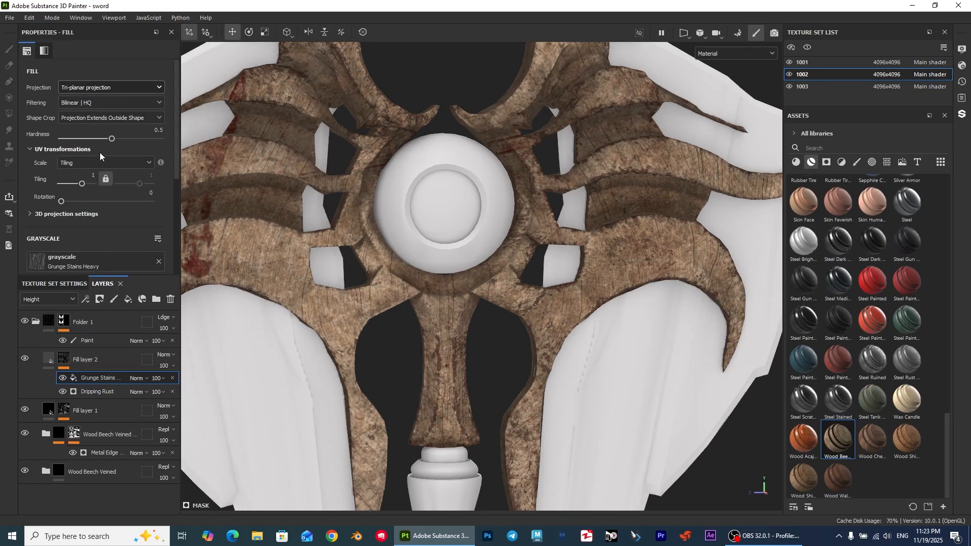
pyautogui.moveTo(61, 184); pyautogui.dragTo(139, 176)
pyautogui.scroll(-3, 92, 236)
pyautogui.scroll(-5, 329, 261)
pyautogui.scroll(2, 398, 229)
pyautogui.scroll(-3, 397, 229)
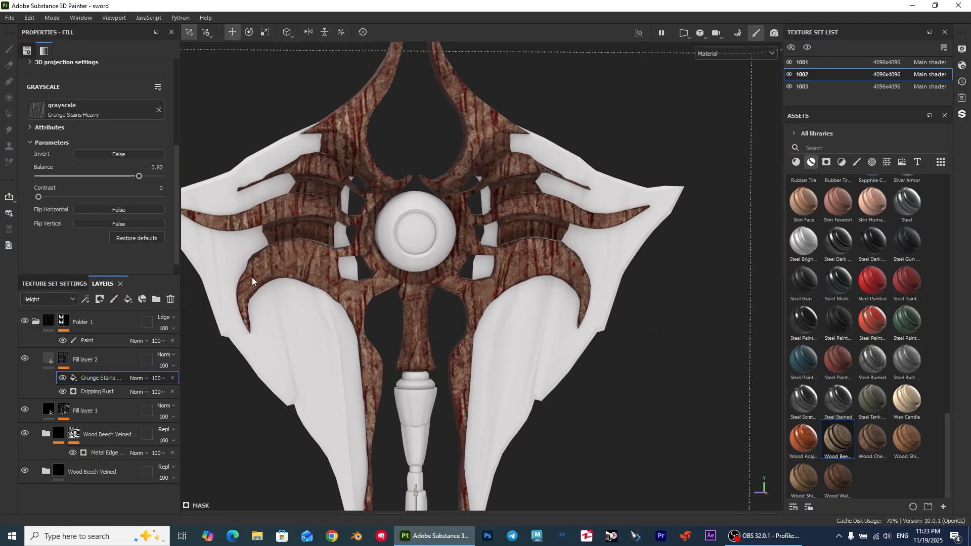
pyautogui.scroll(4, 358, 254)
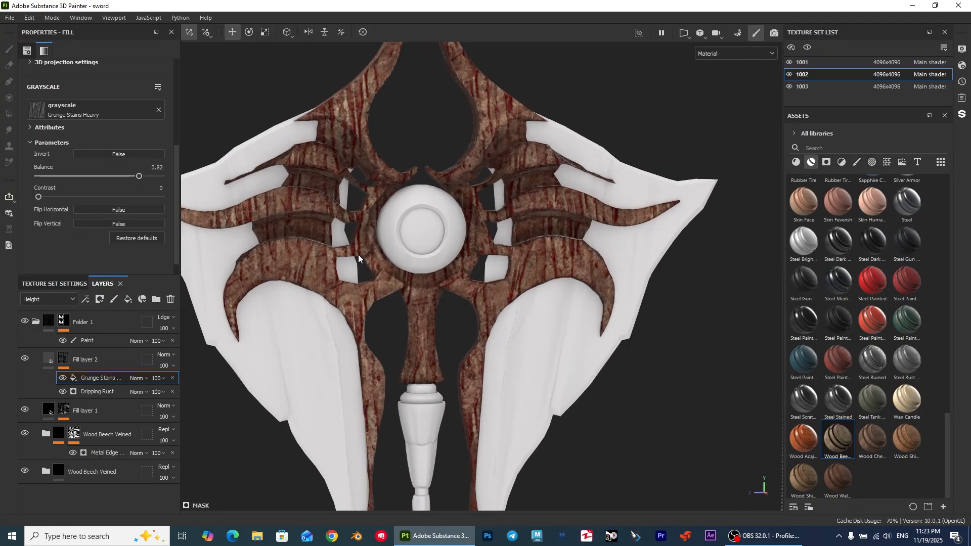
# Try the Multiply blend mode on the Grunge Stains Heavy mask fill above Dripping Rust, then restore Normal
pyautogui.click(106, 392)
pyautogui.keyDown('alt'); pyautogui.moveTo(352, 227); pyautogui.dragTo(390, 222, button='middle'); pyautogui.keyUp('alt')
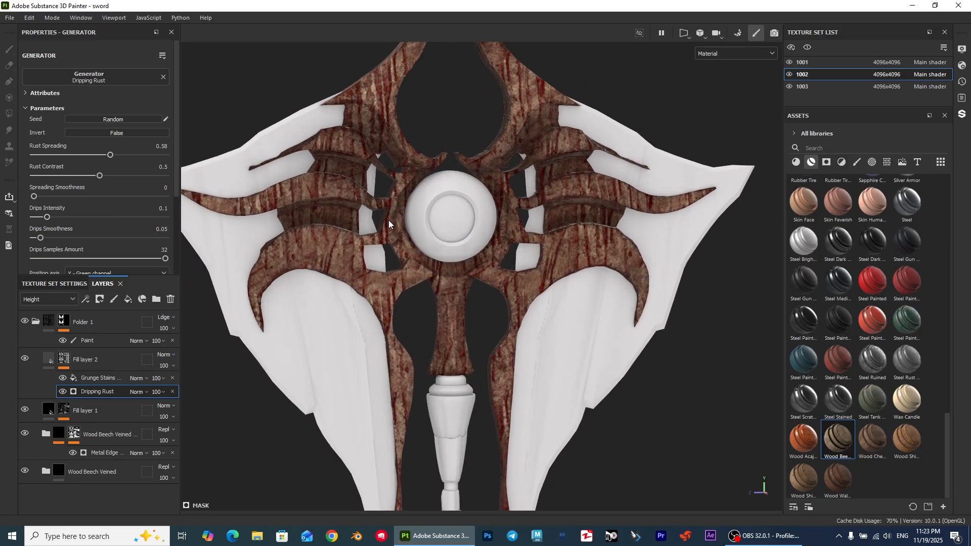
pyautogui.click(108, 380)
pyautogui.click(138, 378)
pyautogui.scroll(2, 464, 251)
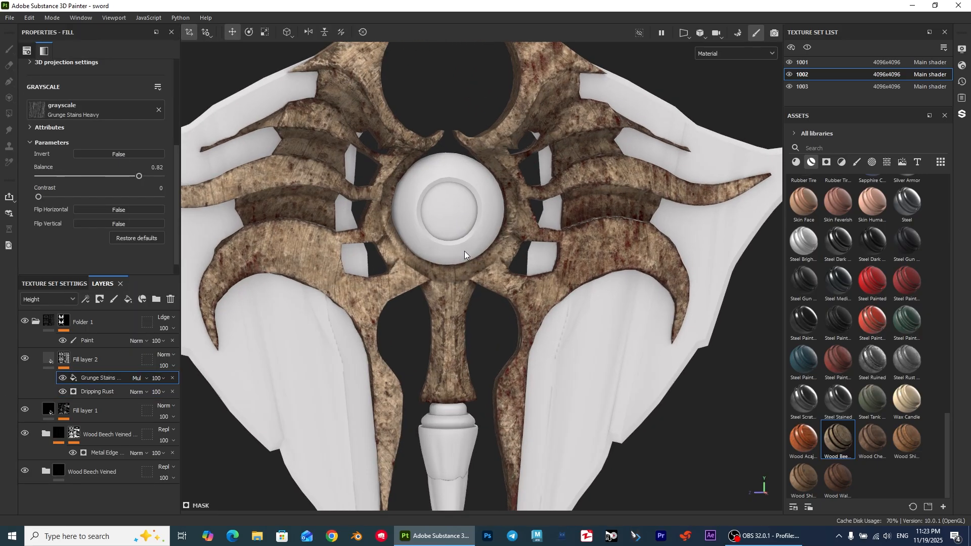
pyautogui.moveTo(140, 177)
pyautogui.mouseDown()
pyautogui.moveTo(158, 178)
pyautogui.moveTo(83, 178)
pyautogui.moveTo(144, 178)
pyautogui.mouseUp()
pyautogui.click(137, 379)
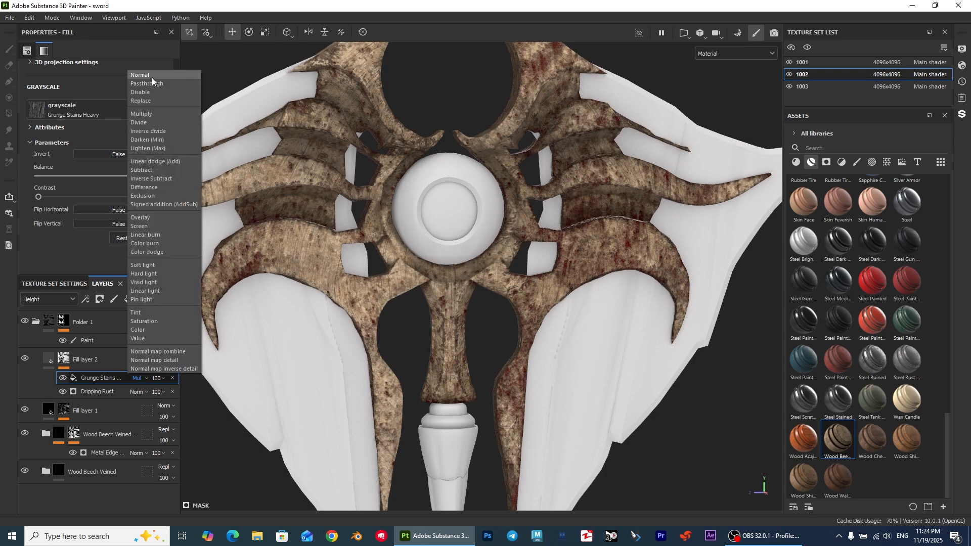
pyautogui.click(146, 75)
# Move Dripping Rust above Grunge Stains Heavy in the mask stack and set its blend mode to Multiply
pyautogui.moveTo(104, 382); pyautogui.dragTo(105, 392)
pyautogui.click(109, 380)
pyautogui.click(133, 390)
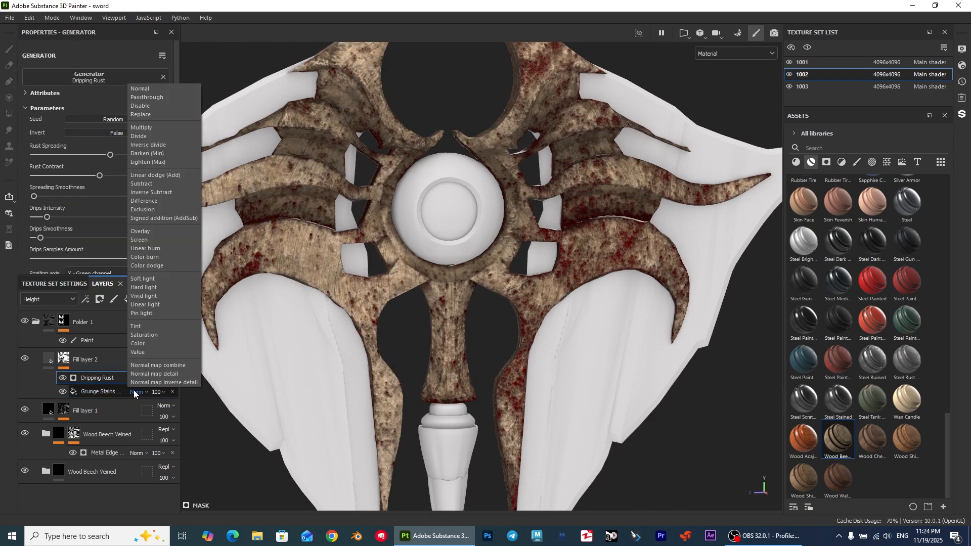
pyautogui.click(135, 378)
pyautogui.click(146, 115)
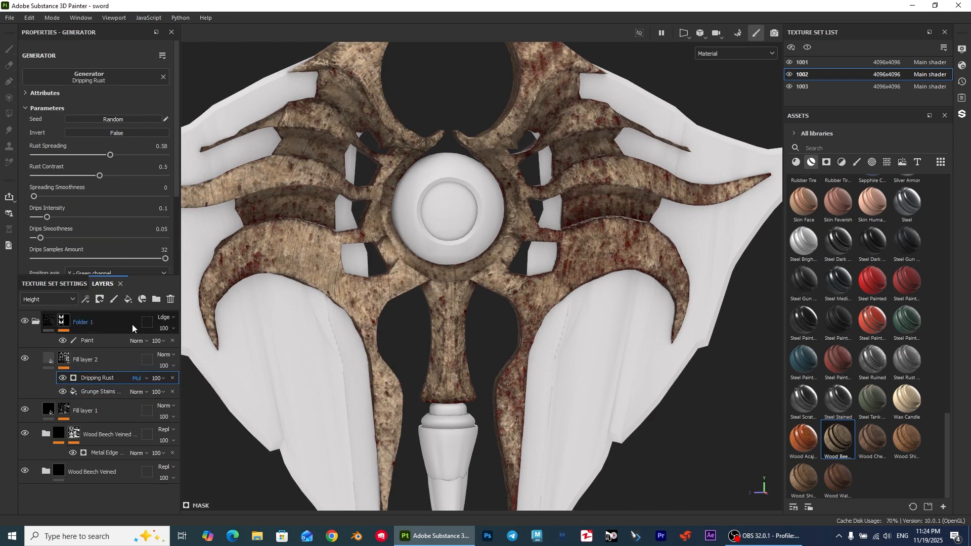
# Set the balance of the Grunge Stains Heavy mask fill to 0.89 and check the stains on the whole axe head
pyautogui.click(110, 389)
pyautogui.moveTo(150, 176); pyautogui.dragTo(148, 176)
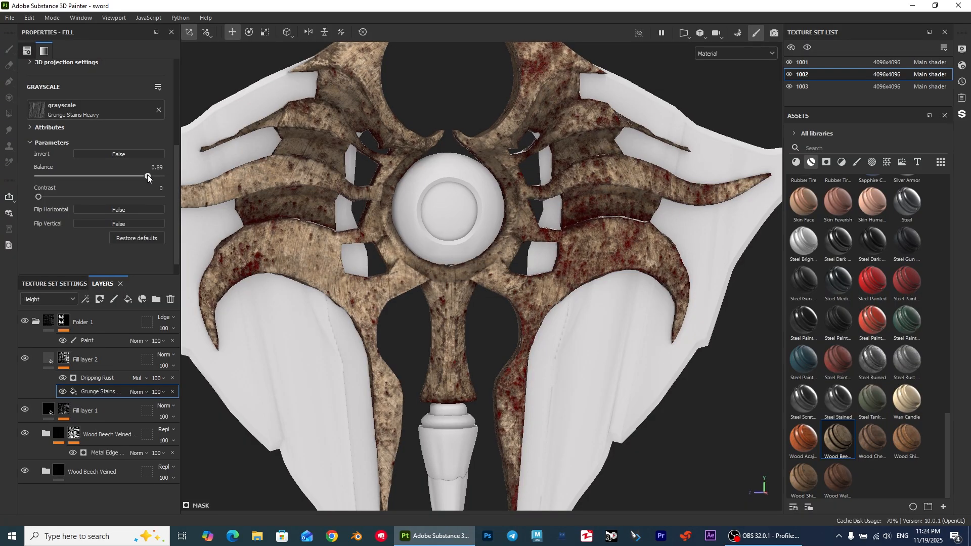
pyautogui.scroll(-3, 367, 303)
pyautogui.keyDown('alt'); pyautogui.moveTo(405, 248); pyautogui.dragTo(392, 214); pyautogui.keyUp('alt')
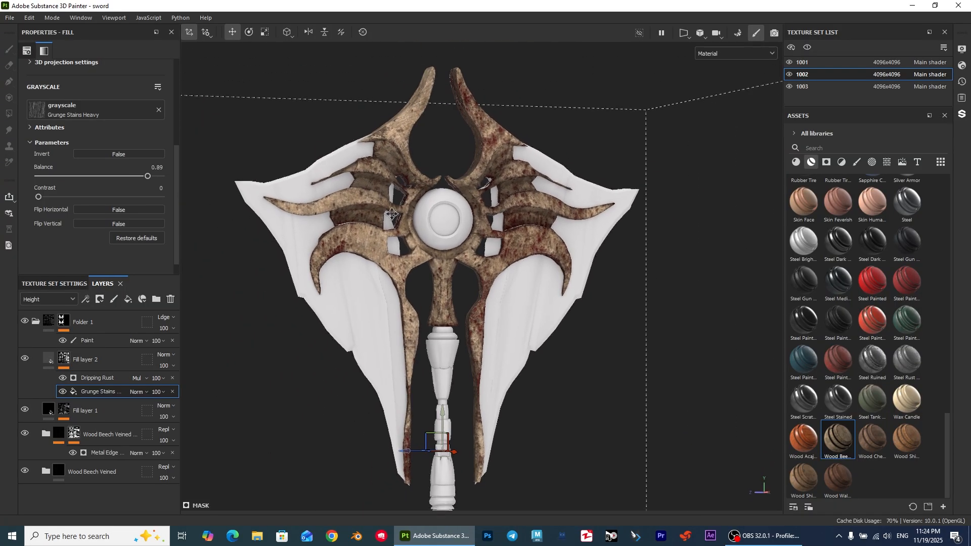
pyautogui.scroll(2, 392, 214)
# Apply the Wood Beech Veined smart material to the blades on texture set 1001 and expand its layer folder
pyautogui.moveTo(842, 440)
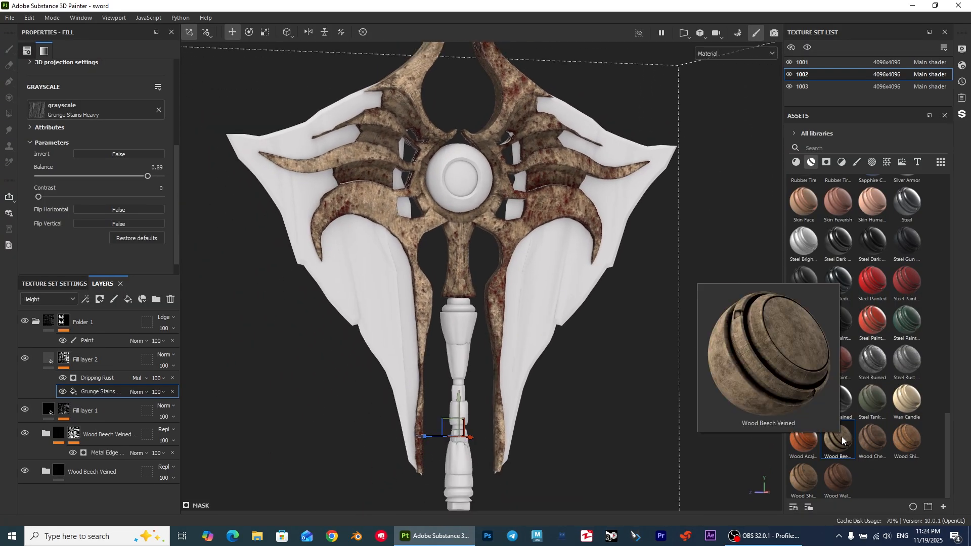
pyautogui.moveTo(842, 441); pyautogui.dragTo(540, 280)
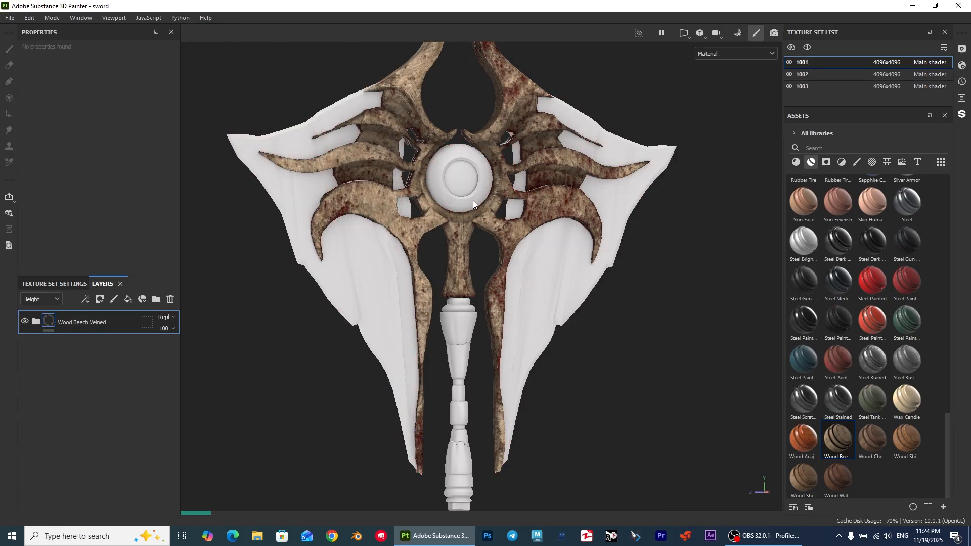
pyautogui.keyDown('alt'); pyautogui.moveTo(473, 200); pyautogui.dragTo(531, 222, button='middle'); pyautogui.keyUp('alt')
pyautogui.scroll(2, 423, 216)
pyautogui.keyDown('alt'); pyautogui.moveTo(423, 217); pyautogui.dragTo(458, 247, button='middle'); pyautogui.keyUp('alt')
pyautogui.click(36, 321)
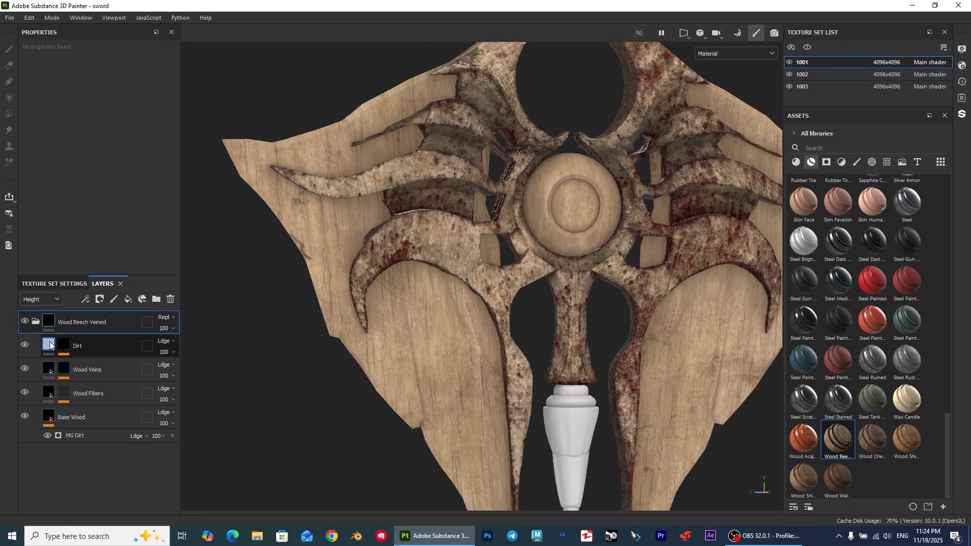
# Change the Base Wood layer's color on texture set 1001 to a dark red, about 620000
pyautogui.scroll(5, 413, 344)
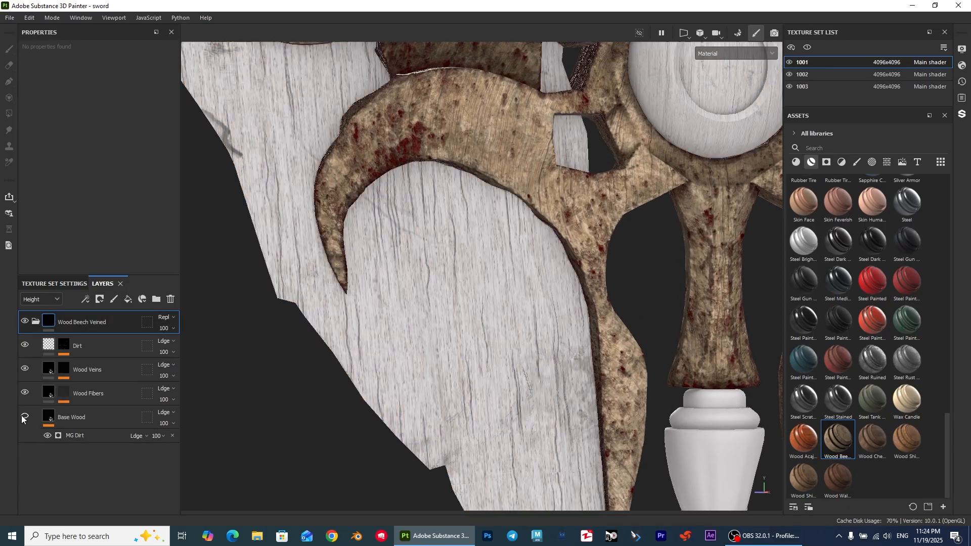
pyautogui.click(50, 412)
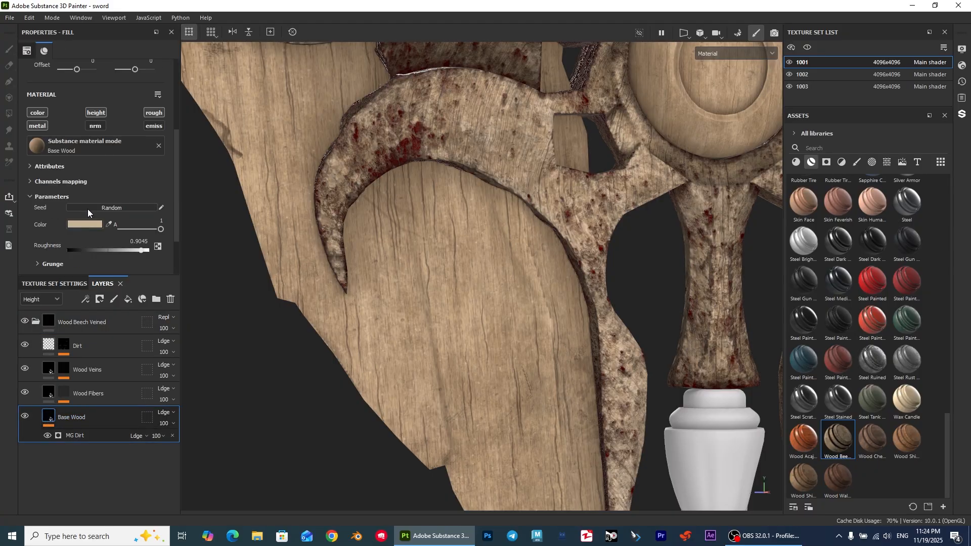
pyautogui.click(85, 224)
pyautogui.moveTo(254, 191); pyautogui.dragTo(254, 175)
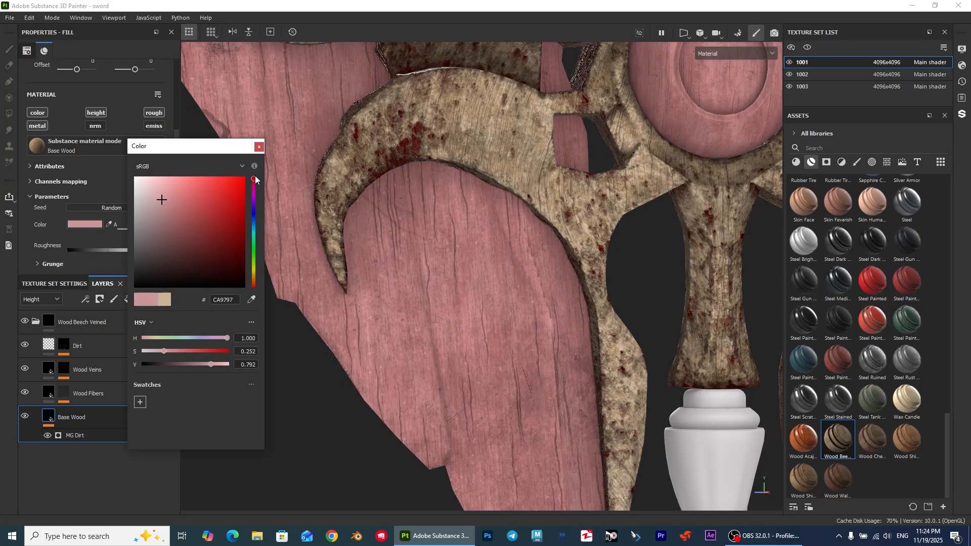
pyautogui.moveTo(245, 230)
pyautogui.mouseDown()
pyautogui.moveTo(257, 269)
pyautogui.moveTo(244, 236)
pyautogui.mouseUp()
pyautogui.scroll(-3, 486, 299)
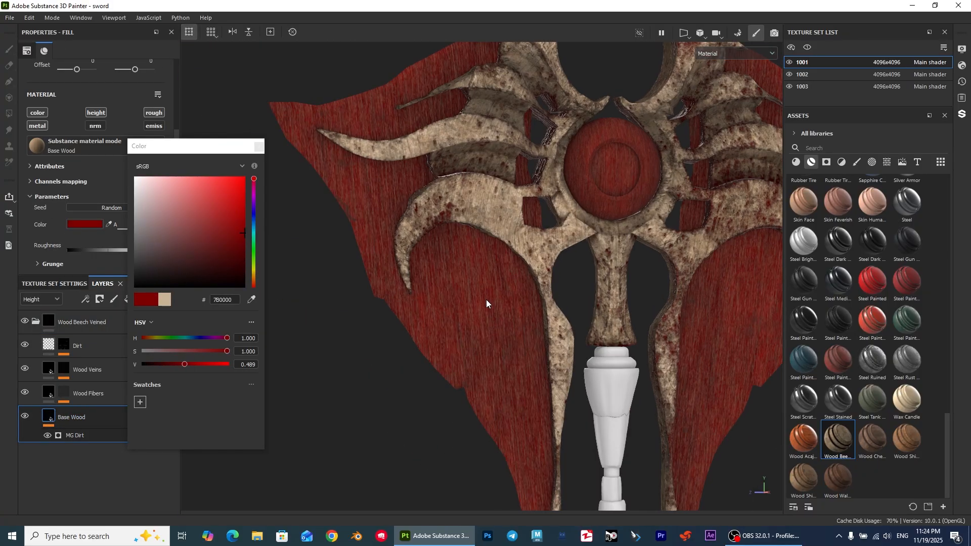
pyautogui.scroll(4, 483, 300)
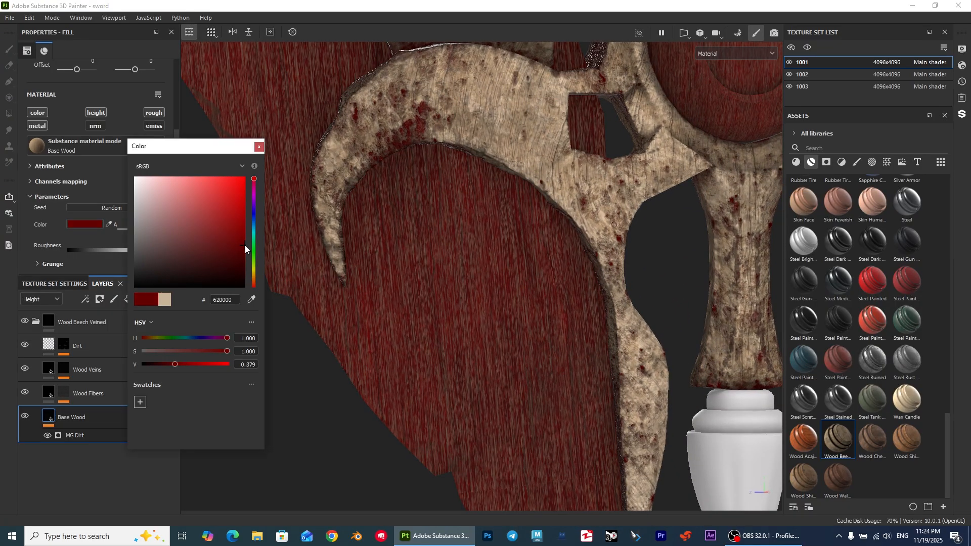
pyautogui.click(246, 248)
pyautogui.click(259, 146)
# Set the Base Wood layer's roughness to 1 and check the surface of the red blade
pyautogui.scroll(2, 104, 237)
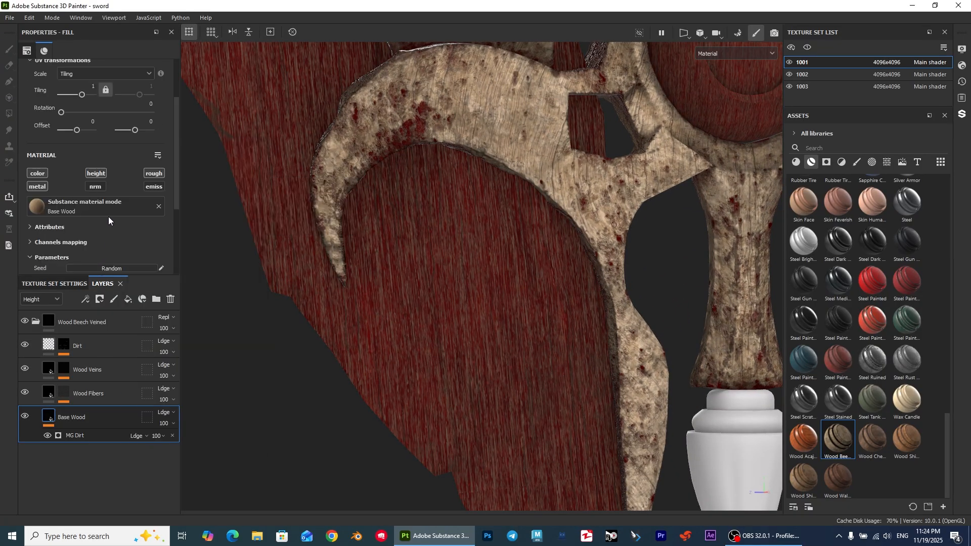
pyautogui.scroll(-3, 64, 213)
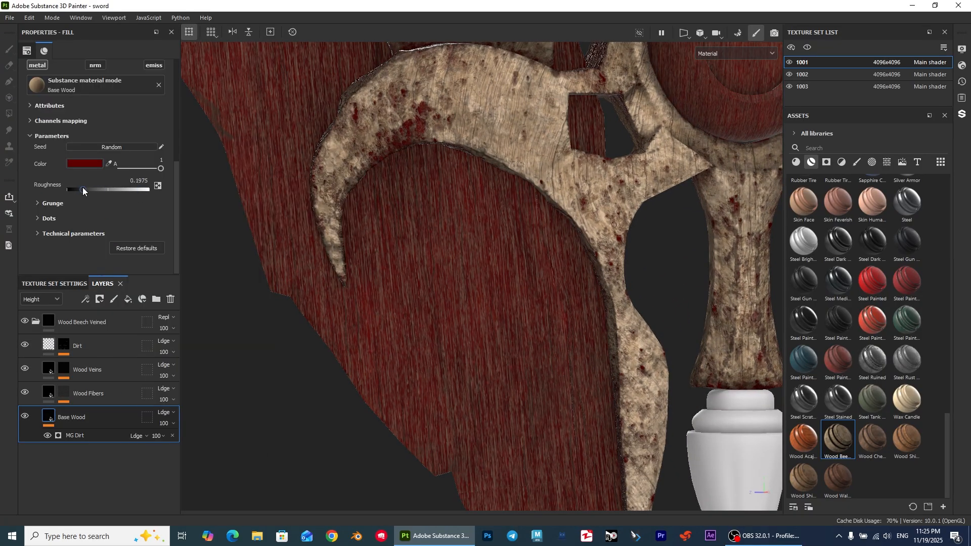
pyautogui.scroll(2, 102, 208)
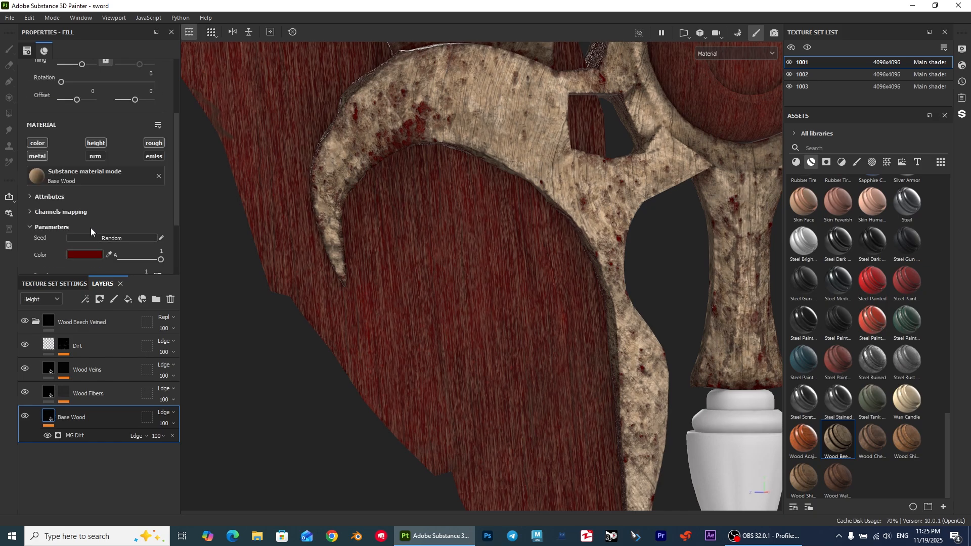
pyautogui.scroll(-3, 375, 272)
pyautogui.moveTo(375, 272)
pyautogui.keyDown('alt'); pyautogui.mouseDown()
pyautogui.moveTo(444, 201)
pyautogui.moveTo(360, 278)
pyautogui.mouseUp(); pyautogui.keyUp('alt')
pyautogui.scroll(4, 361, 277)
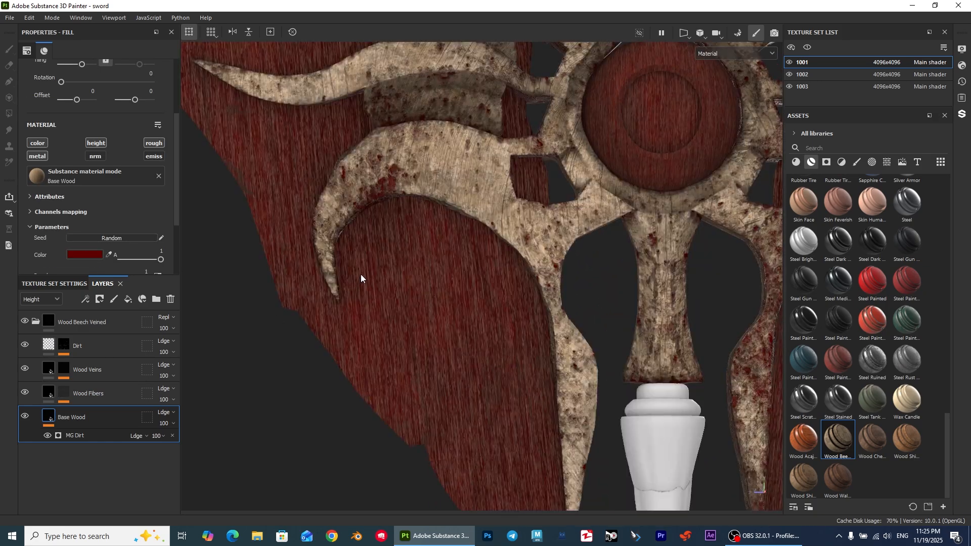
# Compare the blade with and without the Wood Fibers layer, and set that layer's base color to black (000000)
pyautogui.click(23, 392)
pyautogui.click(24, 392)
pyautogui.click(24, 391)
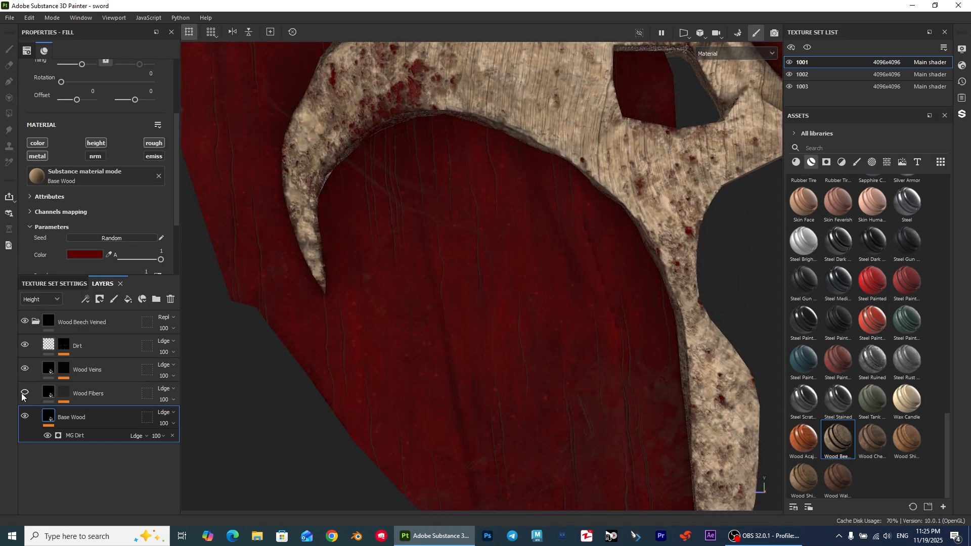
pyautogui.scroll(-3, 419, 326)
pyautogui.scroll(3, 419, 326)
pyautogui.scroll(2, 419, 329)
pyautogui.click(24, 392)
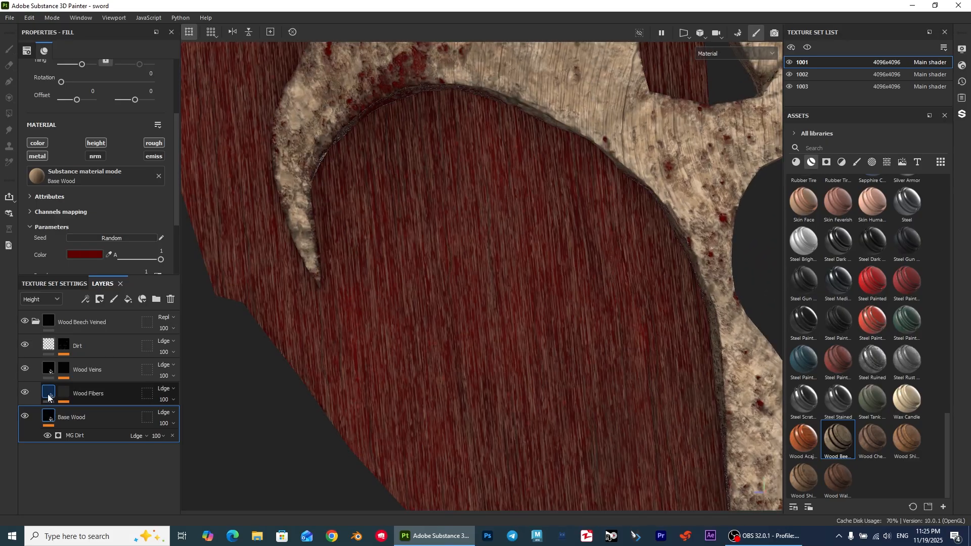
pyautogui.click(90, 394)
pyautogui.click(110, 181)
pyautogui.moveTo(146, 255); pyautogui.dragTo(131, 290)
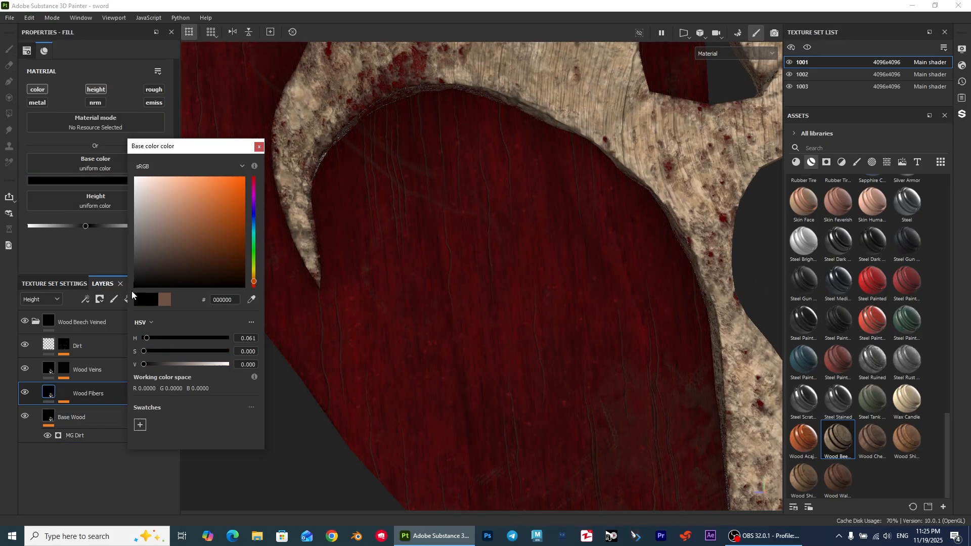
pyautogui.click(257, 145)
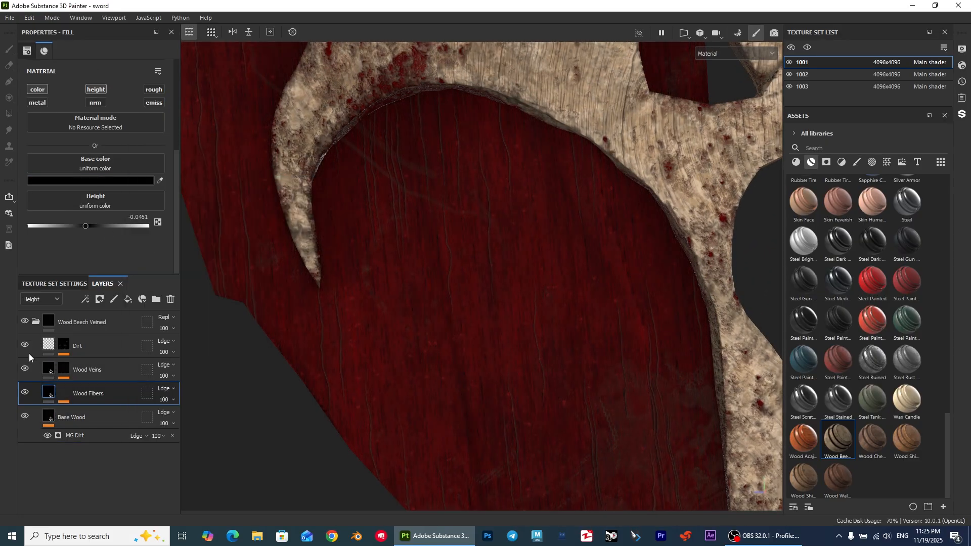
# Set the balance of the grunge_map_014 fill in the Dirt layer's mask to 0.63
pyautogui.click(48, 346)
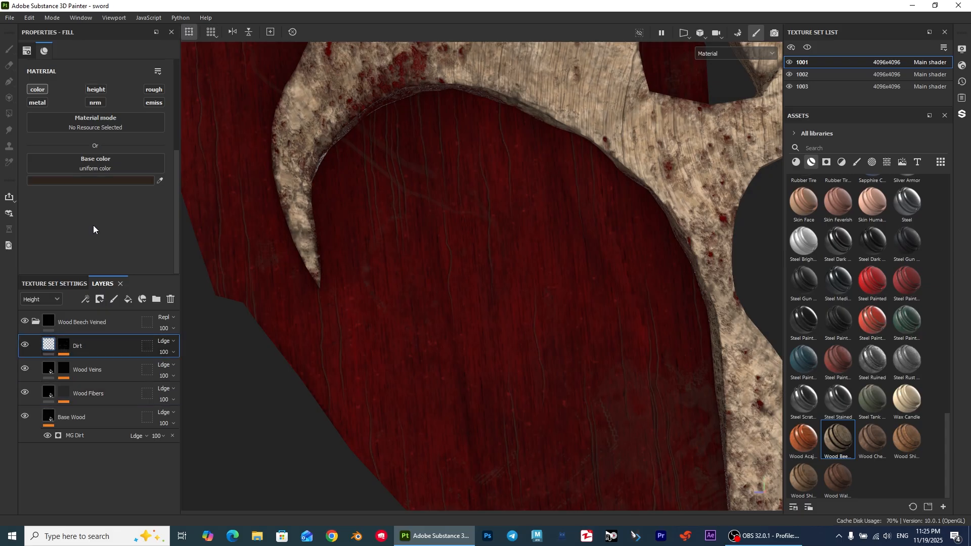
pyautogui.click(91, 181)
pyautogui.click(64, 345)
pyautogui.click(106, 363)
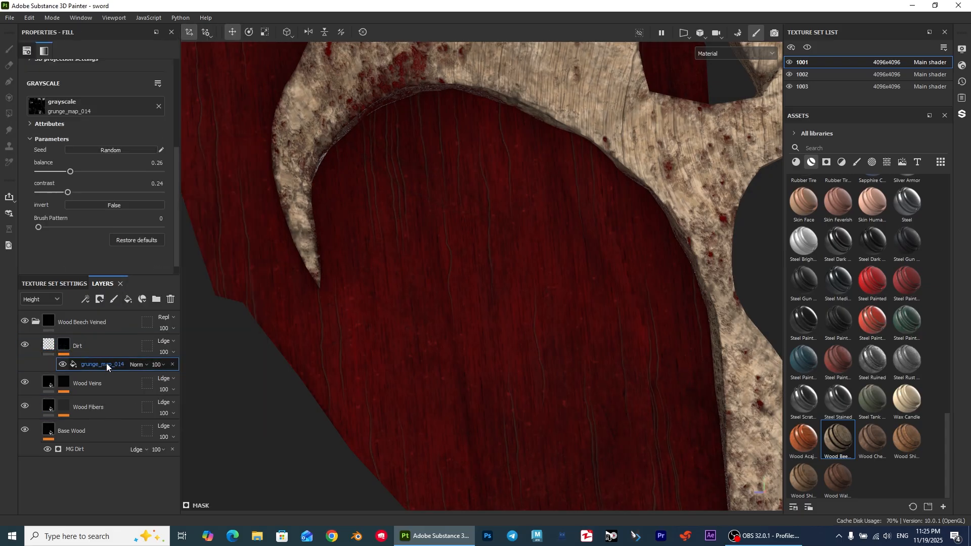
pyautogui.moveTo(104, 172); pyautogui.dragTo(116, 172)
pyautogui.scroll(-6, 374, 339)
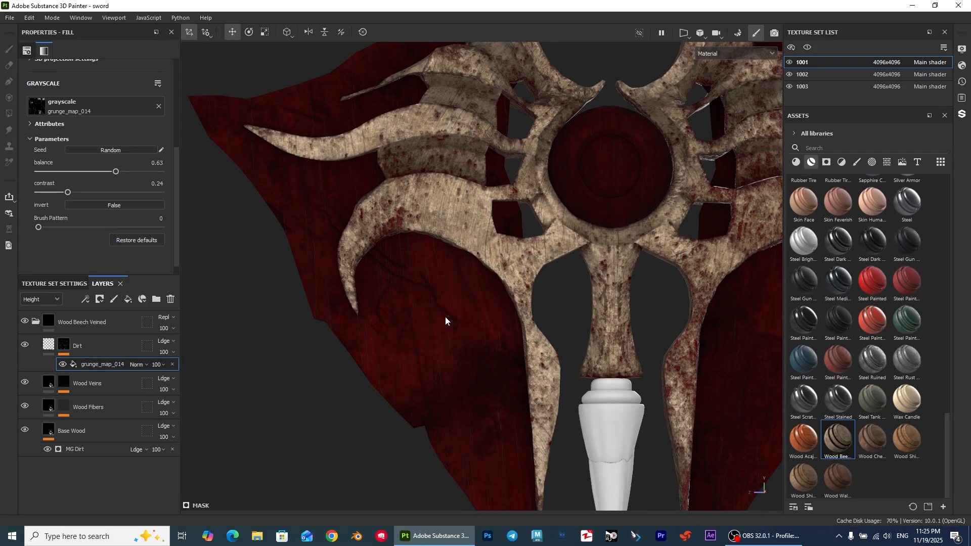
pyautogui.keyDown('alt'); pyautogui.moveTo(480, 285); pyautogui.dragTo(444, 296, button='middle'); pyautogui.keyUp('alt')
pyautogui.keyDown('alt'); pyautogui.moveTo(444, 296); pyautogui.dragTo(364, 273); pyautogui.keyUp('alt')
# Add a fill layer above Dirt affecting only roughness and metallic, with roughness 0.2417 and metallic 1
pyautogui.click(128, 299)
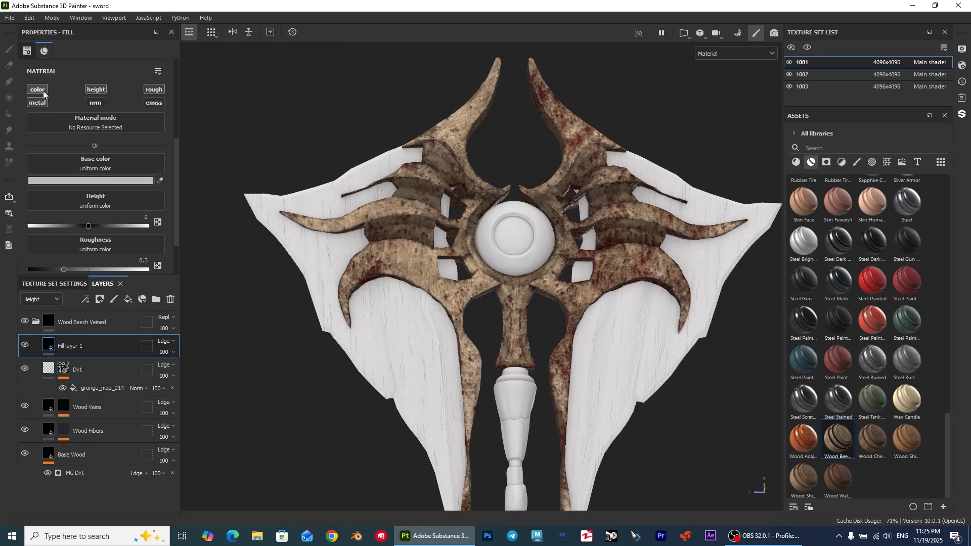
pyautogui.click(44, 90)
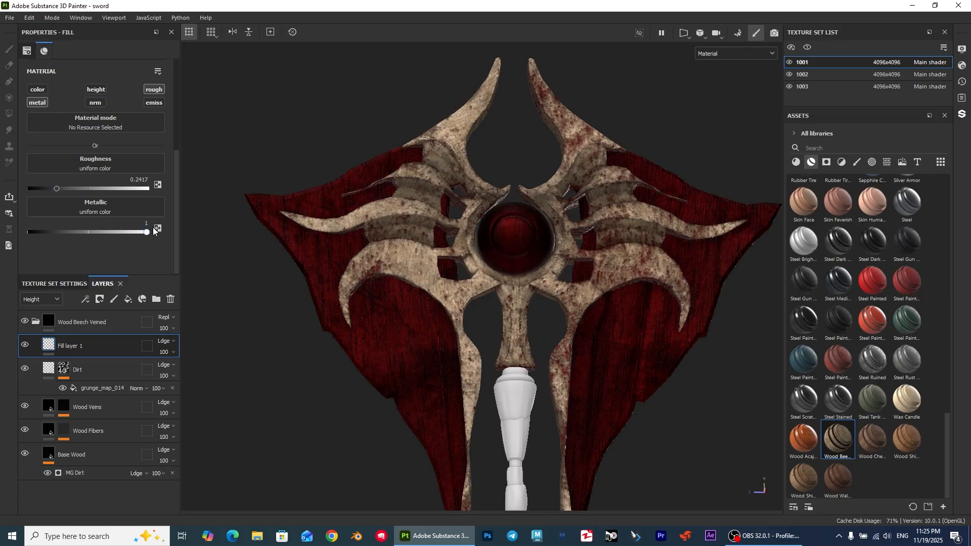
pyautogui.scroll(5, 334, 255)
pyautogui.keyDown('alt'); pyautogui.moveTo(362, 220); pyautogui.dragTo(195, 290); pyautogui.keyUp('alt')
pyautogui.click(111, 325)
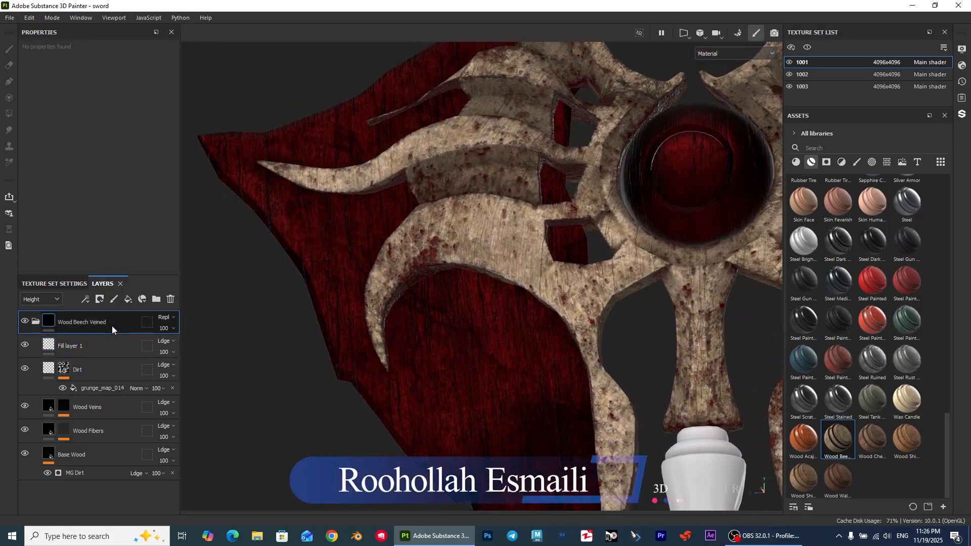
# Add the Chrome Blue Tint smart material above Fill layer 1 inside the Wood Beech Veined folder and give it a black mask
pyautogui.click(127, 299)
pyautogui.hotkey('ctrl', 'z')
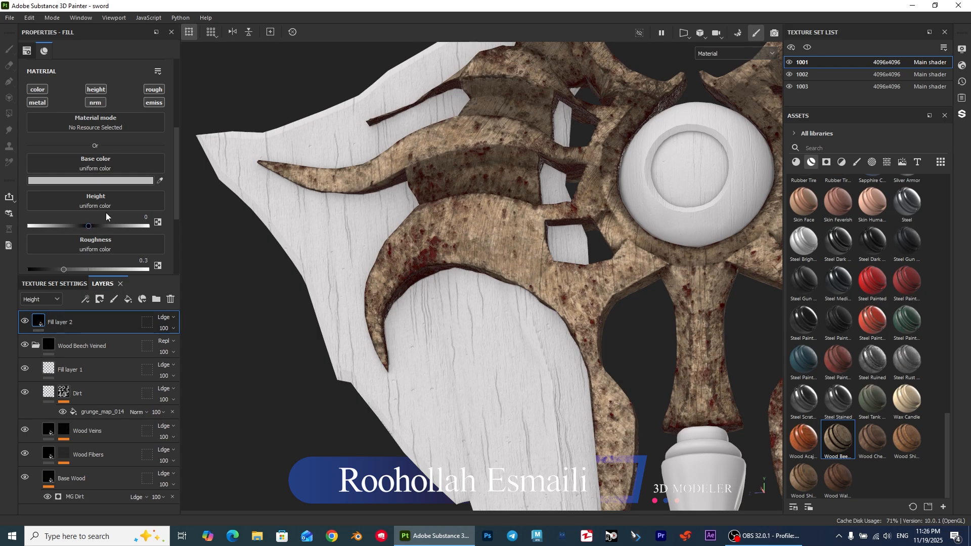
pyautogui.scroll(15, 934, 317)
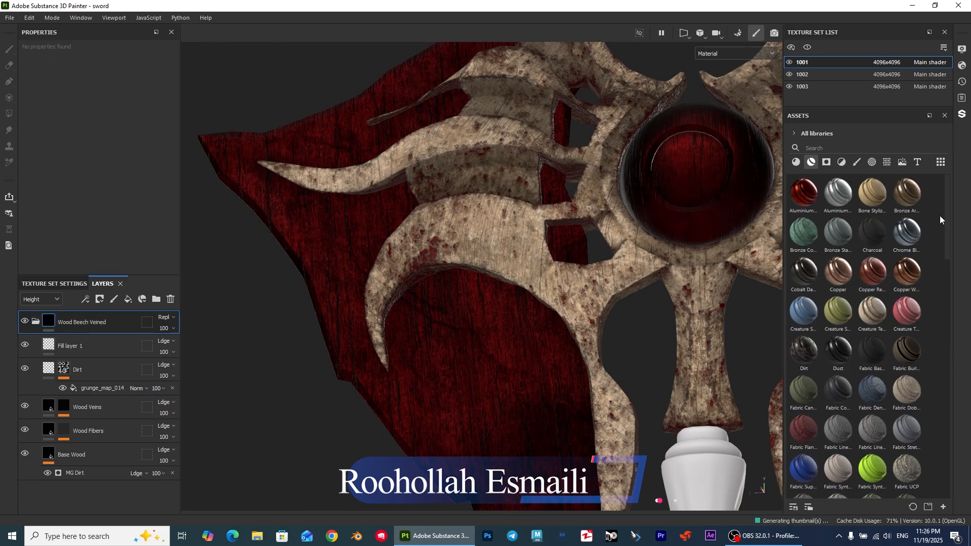
pyautogui.moveTo(911, 237)
pyautogui.moveTo(911, 237); pyautogui.dragTo(86, 346)
pyautogui.rightClick(86, 346)
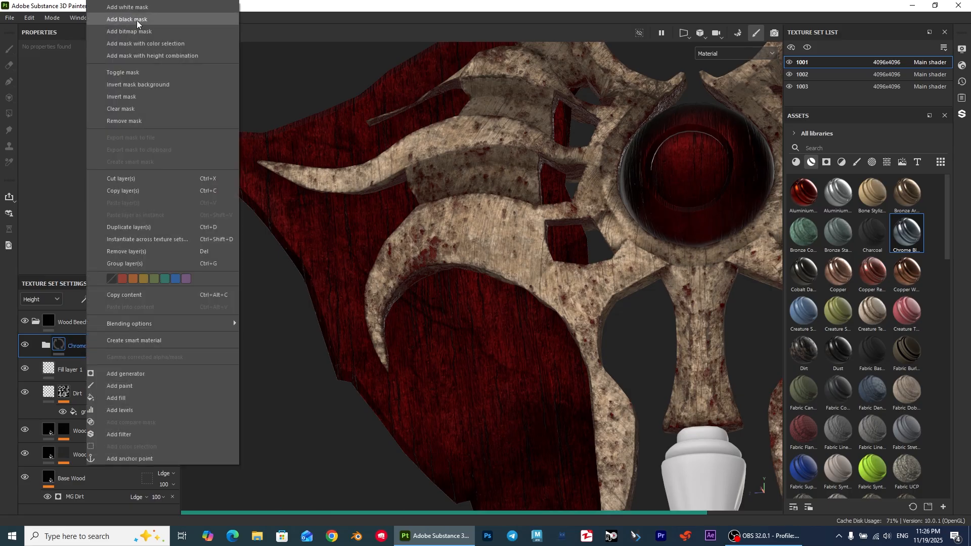
pyautogui.click(139, 20)
# Add a Metal Edge Wear generator to the Chrome Blue Tint mask and inspect the wear along the blade edge
pyautogui.rightClick(86, 341)
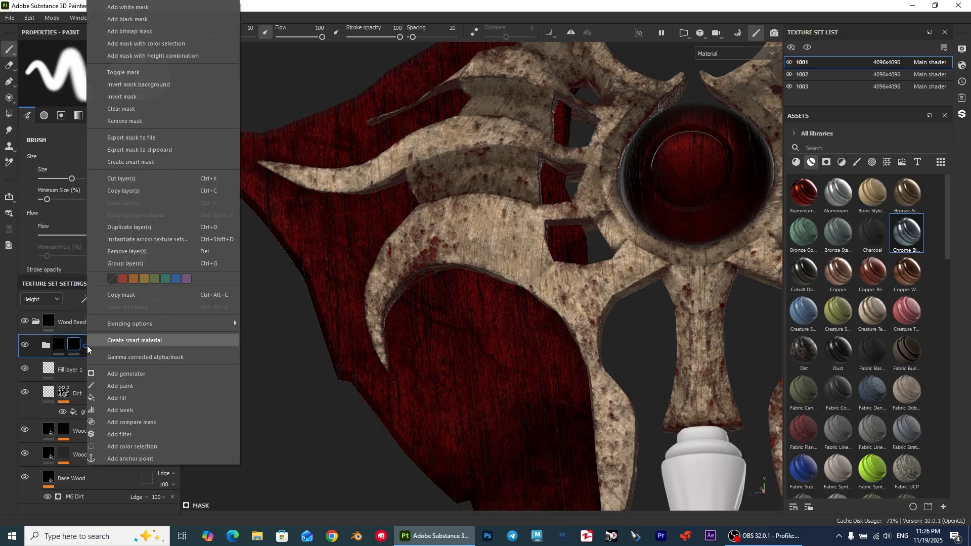
pyautogui.click(132, 372)
pyautogui.click(150, 80)
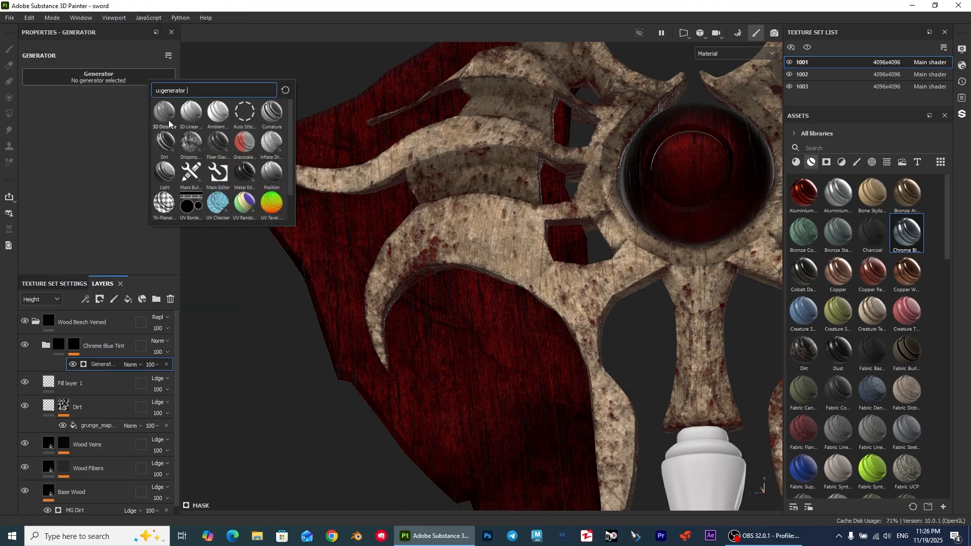
pyautogui.click(244, 178)
pyautogui.scroll(-3, 399, 275)
pyautogui.keyDown('alt'); pyautogui.moveTo(399, 274); pyautogui.dragTo(346, 212, button='middle'); pyautogui.keyUp('alt')
pyautogui.keyDown('alt'); pyautogui.moveTo(346, 212); pyautogui.dragTo(394, 247); pyautogui.keyUp('alt')
pyautogui.keyDown('alt'); pyautogui.moveTo(312, 272); pyautogui.dragTo(425, 250, button='middle'); pyautogui.keyUp('alt')
pyautogui.scroll(2, 425, 249)
pyautogui.scroll(3, 425, 250)
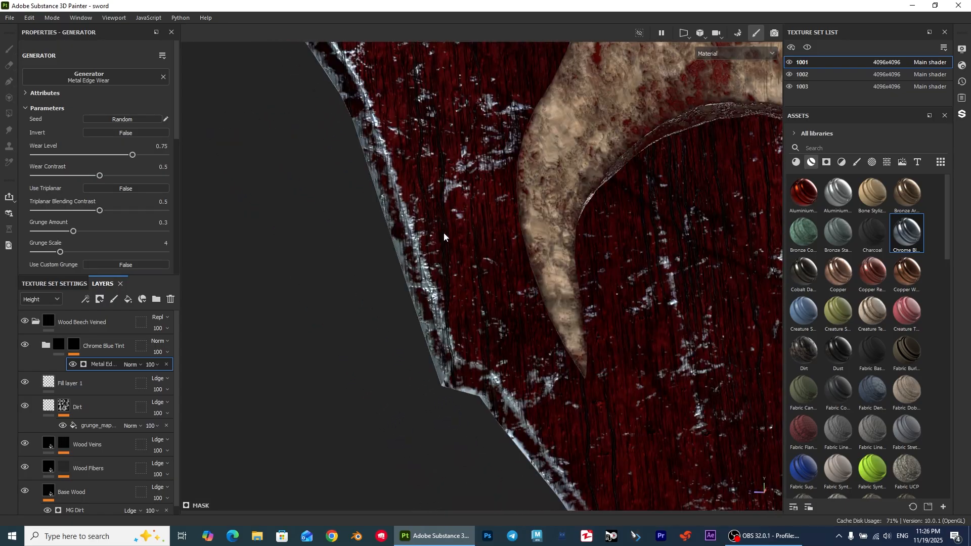
# Set the Metal Edge Wear generator's Wear Level to 0.84 and check the whole axe head
pyautogui.moveTo(132, 155); pyautogui.dragTo(145, 155)
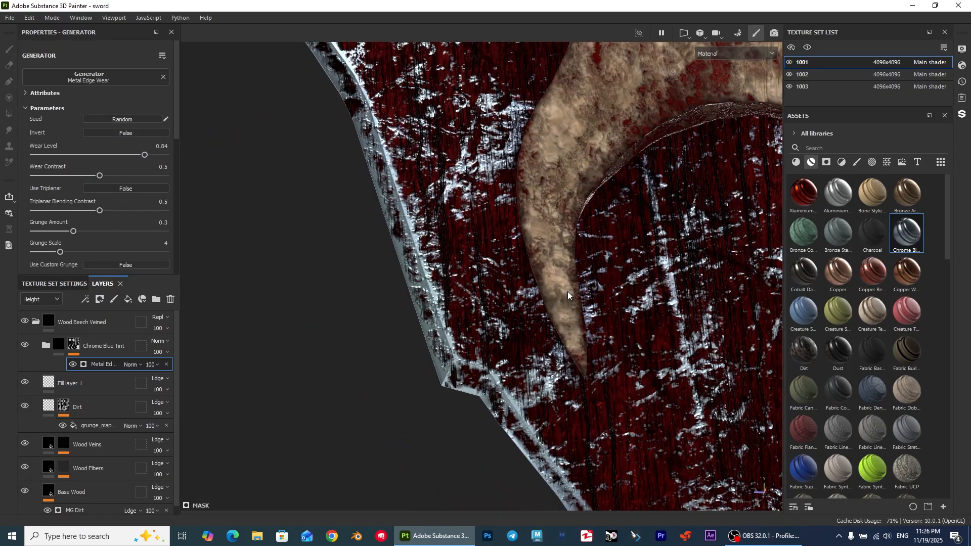
pyautogui.keyDown('alt'); pyautogui.moveTo(567, 291); pyautogui.dragTo(616, 274); pyautogui.keyUp('alt')
pyautogui.scroll(-5, 467, 257)
pyautogui.keyDown('alt'); pyautogui.moveTo(467, 257); pyautogui.dragTo(465, 235); pyautogui.keyUp('alt')
pyautogui.scroll(1, 464, 237)
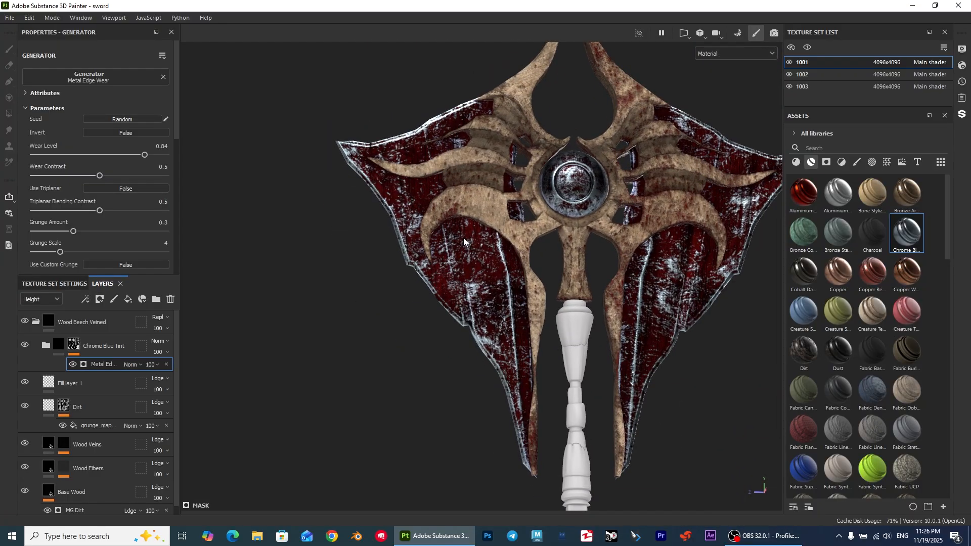
# Add a paint effect above Metal Edge Wear in the Chrome Blue Tint mask
pyautogui.rightClick(95, 367)
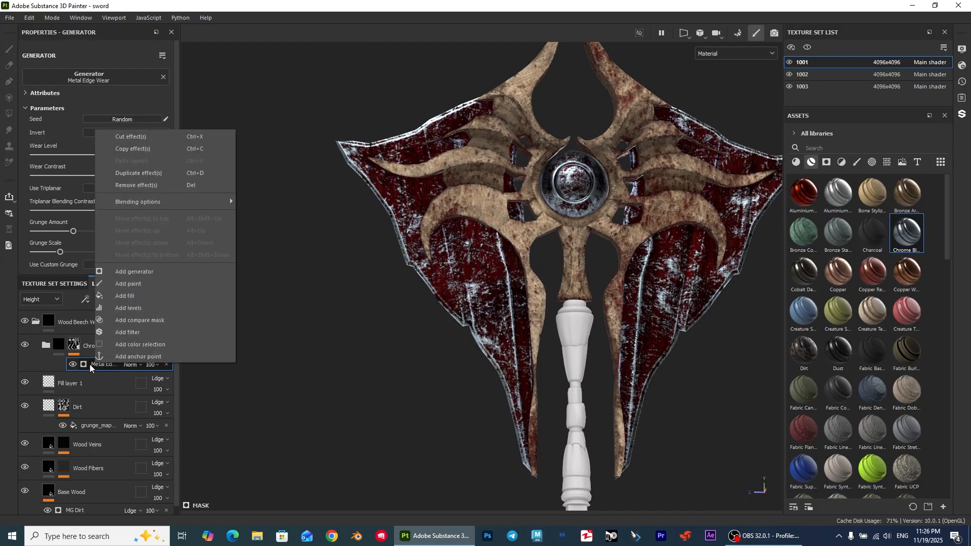
pyautogui.keyDown('alt'); pyautogui.moveTo(331, 253); pyautogui.dragTo(374, 237); pyautogui.keyUp('alt')
pyautogui.scroll(1, 358, 249)
pyautogui.keyDown('alt'); pyautogui.moveTo(389, 246); pyautogui.dragTo(376, 262, button='middle'); pyautogui.keyUp('alt')
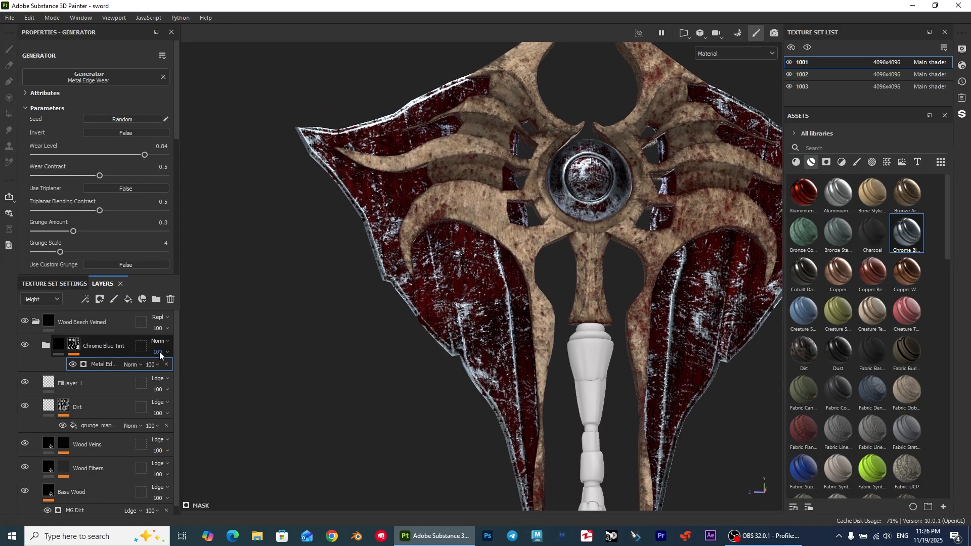
pyautogui.rightClick(108, 365)
pyautogui.click(151, 286)
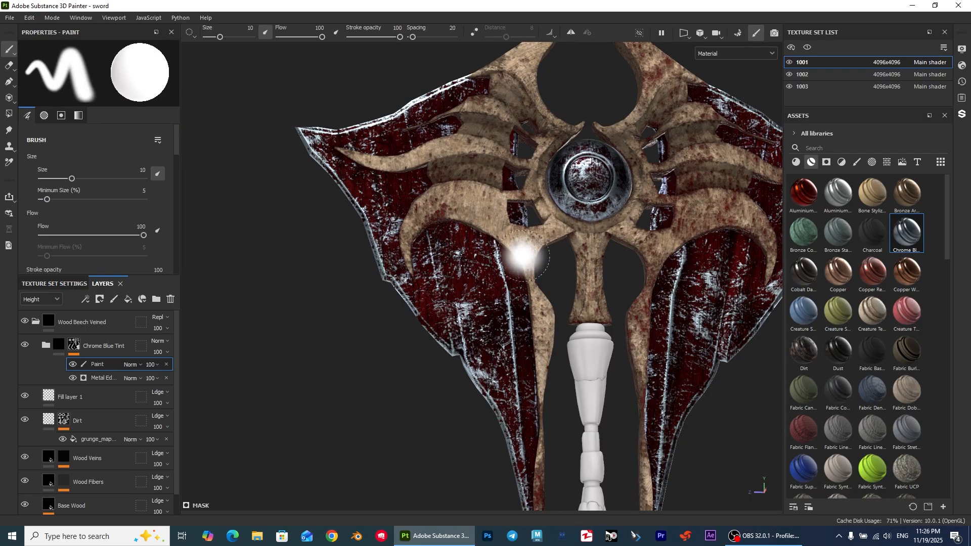
# Search the brushes for dirt and choose the Dirt 1 brush for painting the mask
pyautogui.scroll(-2, 420, 309)
pyautogui.click(856, 161)
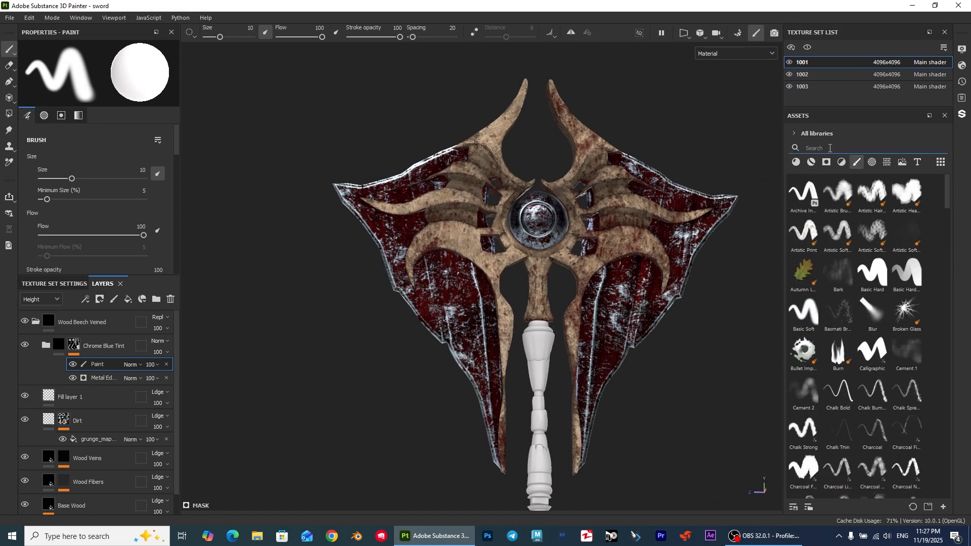
pyautogui.click(859, 147)
pyautogui.write('dir')
pyautogui.click(906, 233)
pyautogui.scroll(5, 437, 321)
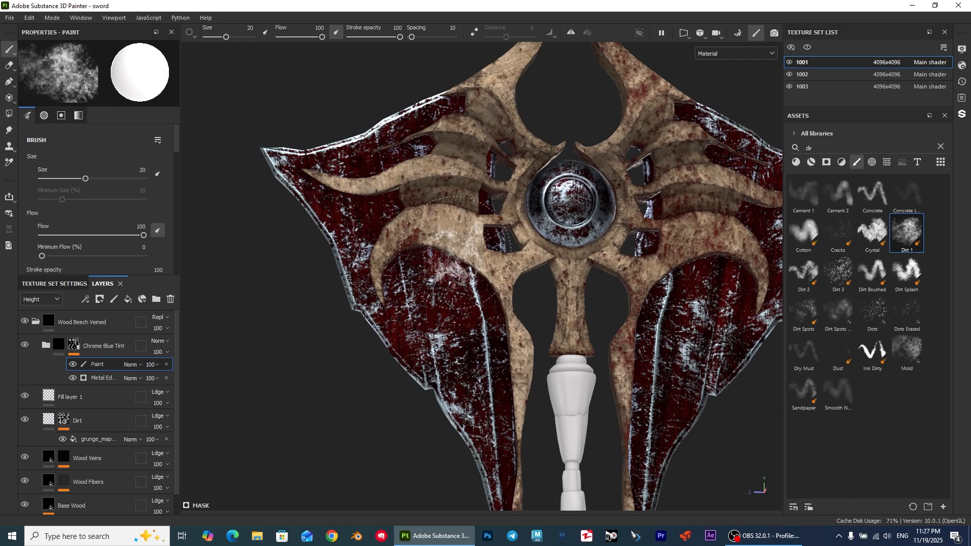
# Set the brush grayscale to 0 and paint the chrome scratches out of the left blade's area inside the large curved claw
pyautogui.scroll(-3, 101, 213)
pyautogui.scroll(-10, 156, 254)
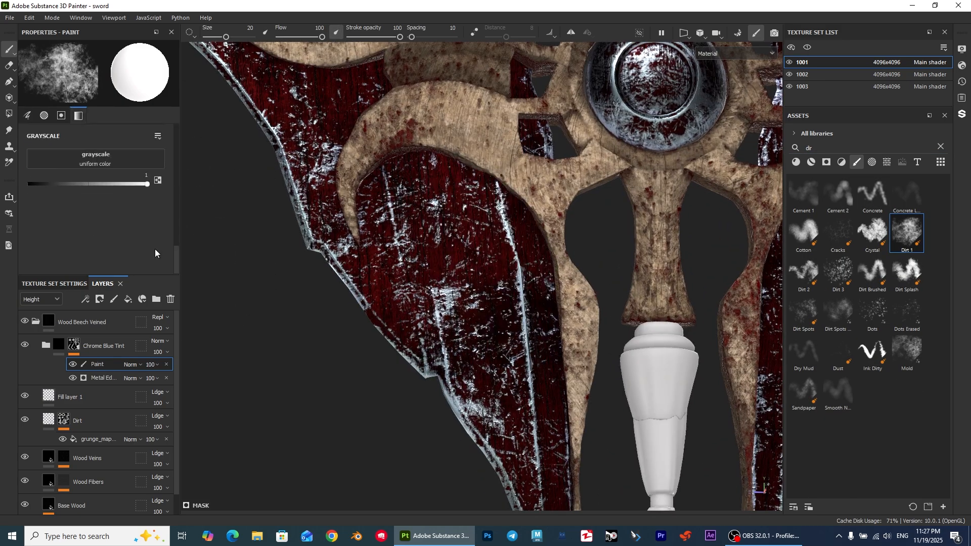
pyautogui.moveTo(110, 183); pyautogui.dragTo(11, 196)
pyautogui.moveTo(498, 215)
pyautogui.mouseDown()
pyautogui.moveTo(468, 250)
pyautogui.moveTo(431, 247)
pyautogui.mouseUp()
pyautogui.scroll(3, 438, 248)
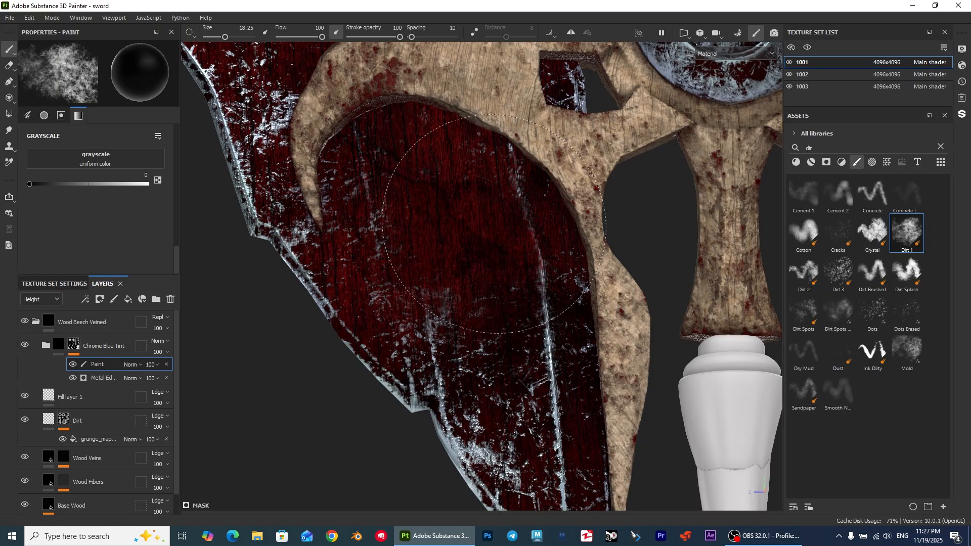
# Reduce the brush size to 6.1 and paint out scratches along the inner side of the left blade
pyautogui.scroll(-1, 494, 224)
pyautogui.press('[')
pyautogui.press('[')
pyautogui.press('[')
pyautogui.press('[')
pyautogui.press('[')
pyautogui.press('[')
pyautogui.press('[')
pyautogui.press('[')
pyautogui.press('[')
pyautogui.moveTo(552, 276); pyautogui.dragTo(559, 368)
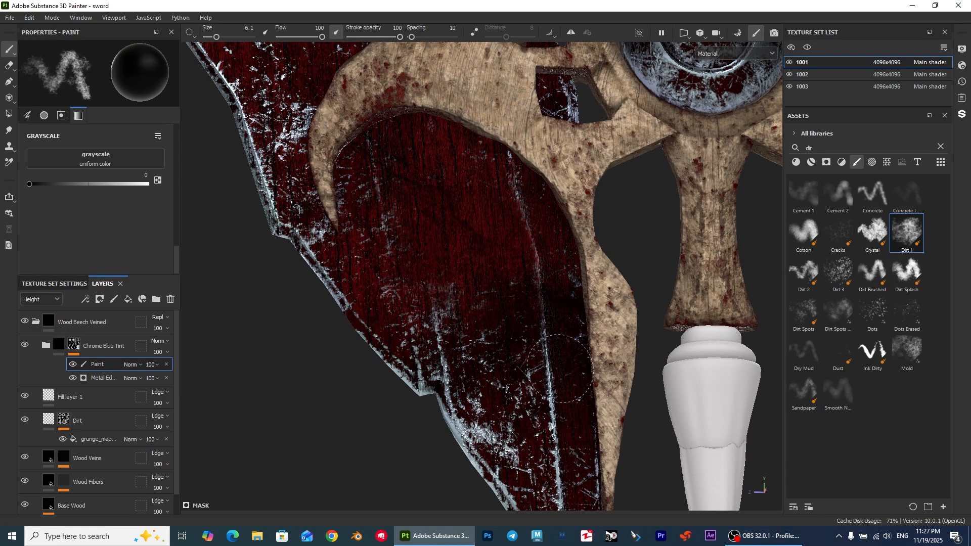
pyautogui.moveTo(599, 178)
pyautogui.keyDown('alt'); pyautogui.mouseDown(button='middle')
pyautogui.moveTo(613, 219)
pyautogui.moveTo(600, 278)
pyautogui.mouseUp(button='middle'); pyautogui.keyUp('alt')
pyautogui.scroll(-1, 578, 244)
pyautogui.scroll(-3, 601, 212)
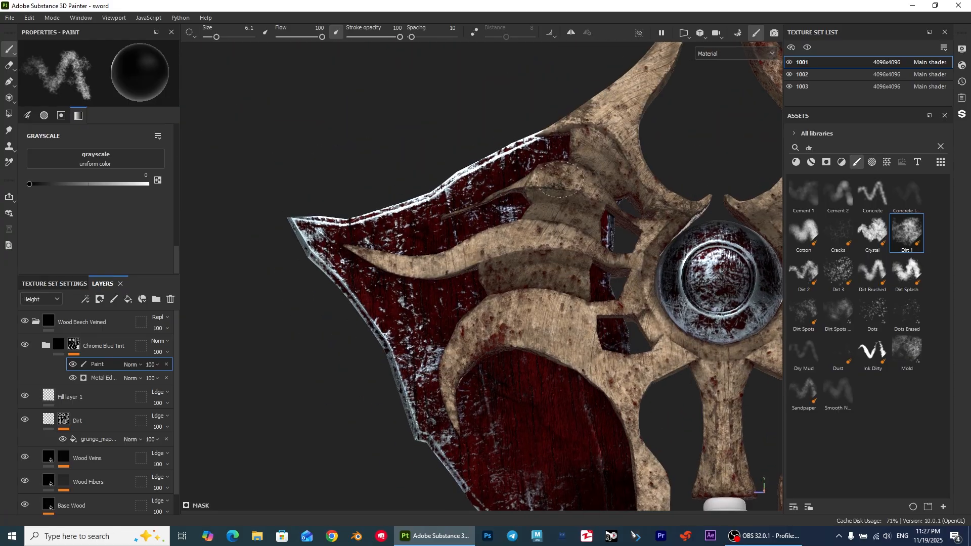
# Enlarge the brush to 8.24 and paint out the scratches between the claws on the upper left blade
pyautogui.scroll(1, 534, 191)
pyautogui.press(']')
pyautogui.press(']')
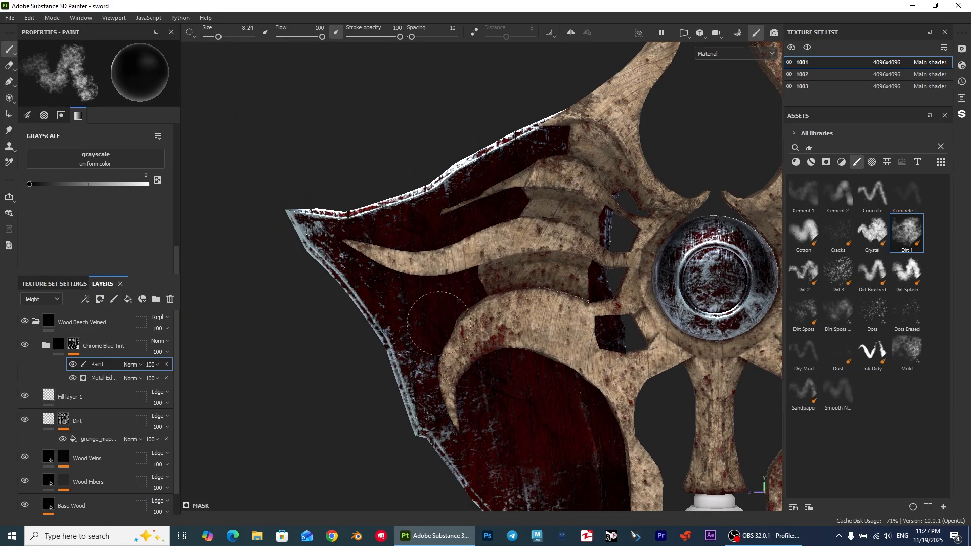
pyautogui.scroll(-3, 552, 398)
pyautogui.scroll(3, 466, 189)
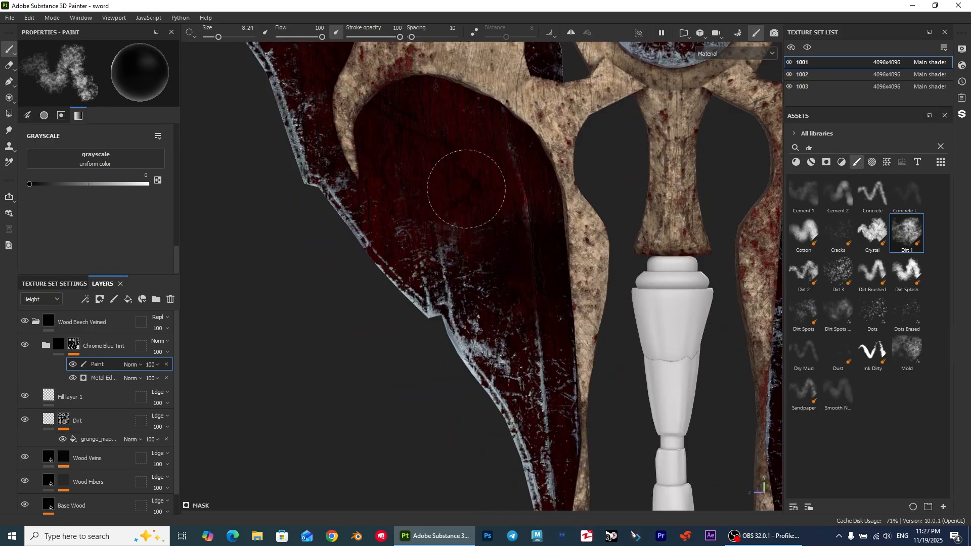
# Paint out the remaining scratches in the middle and lower tip of the left blade, keeping the worn edge
pyautogui.moveTo(423, 215); pyautogui.dragTo(511, 310)
pyautogui.moveTo(565, 365)
pyautogui.keyDown('alt'); pyautogui.mouseDown(button='middle')
pyautogui.moveTo(548, 276)
pyautogui.moveTo(524, 224)
pyautogui.mouseUp(button='middle'); pyautogui.keyUp('alt')
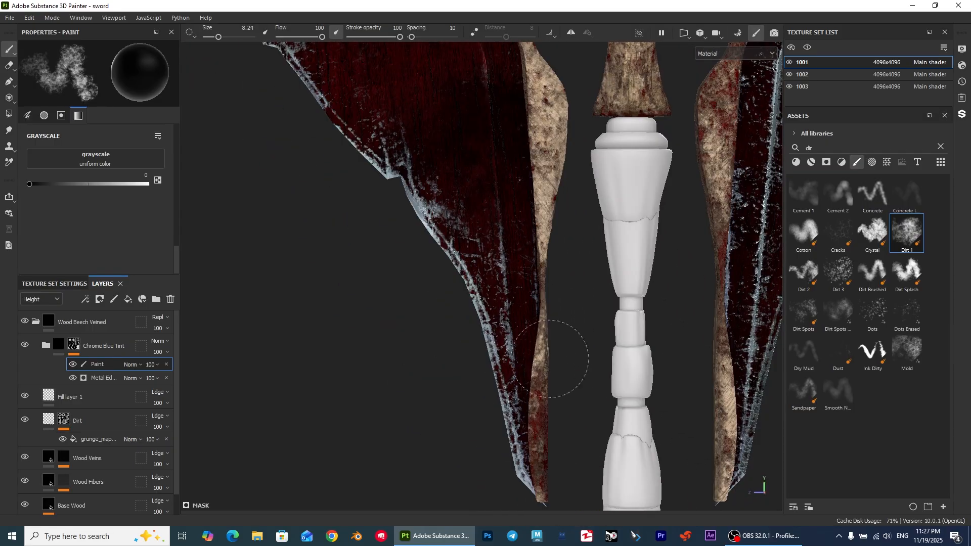
pyautogui.moveTo(536, 349); pyautogui.dragTo(493, 304)
pyautogui.keyDown('alt'); pyautogui.moveTo(485, 283); pyautogui.dragTo(498, 331, button='middle'); pyautogui.keyUp('alt')
pyautogui.moveTo(510, 219)
pyautogui.keyDown('alt'); pyautogui.mouseDown(button='middle')
pyautogui.moveTo(450, 266)
pyautogui.moveTo(298, 272)
pyautogui.mouseUp(button='middle'); pyautogui.keyUp('alt')
# Paint the chrome scratches out of the right blade's inner surfaces, leaving the wear along its outer edge
pyautogui.moveTo(592, 268)
pyautogui.mouseDown()
pyautogui.moveTo(601, 217)
pyautogui.moveTo(564, 210)
pyautogui.mouseUp()
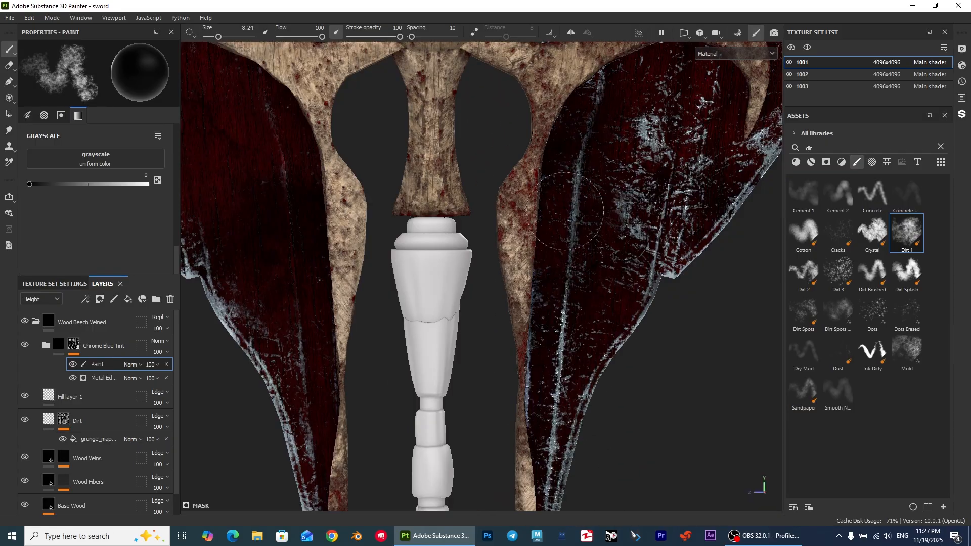
pyautogui.moveTo(538, 266); pyautogui.dragTo(551, 328)
pyautogui.keyDown('alt'); pyautogui.moveTo(613, 249); pyautogui.dragTo(536, 379, button='middle'); pyautogui.keyUp('alt')
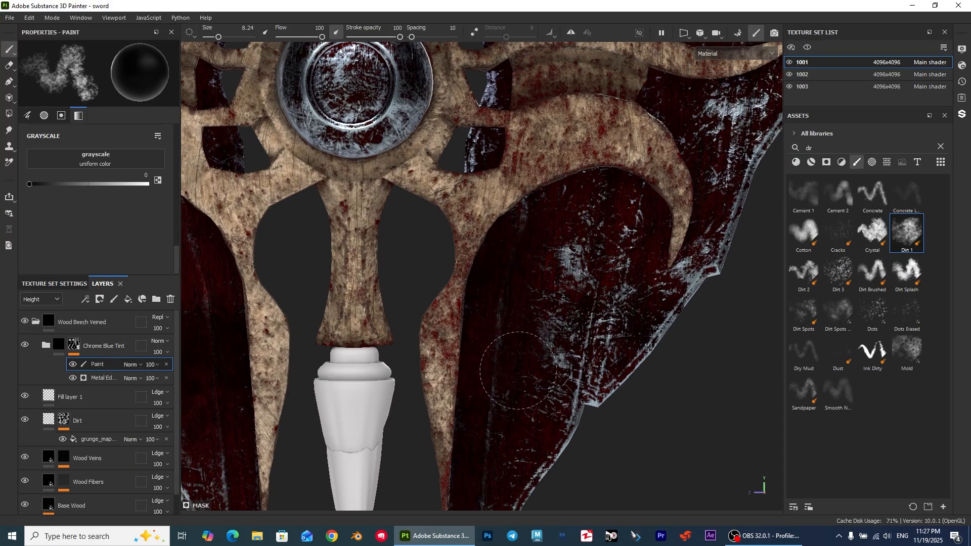
pyautogui.moveTo(538, 349); pyautogui.dragTo(576, 254)
pyautogui.keyDown('alt'); pyautogui.moveTo(638, 283); pyautogui.dragTo(563, 311); pyautogui.keyUp('alt')
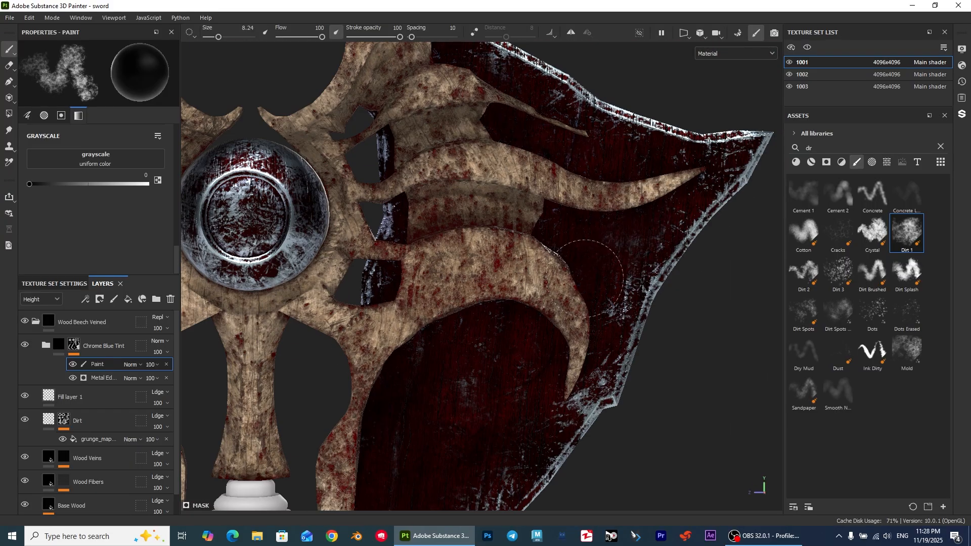
# On the back of the axe, paint out the inner chrome scratches on the left-hand blade
pyautogui.keyDown('alt'); pyautogui.moveTo(556, 222); pyautogui.dragTo(529, 208); pyautogui.keyUp('alt')
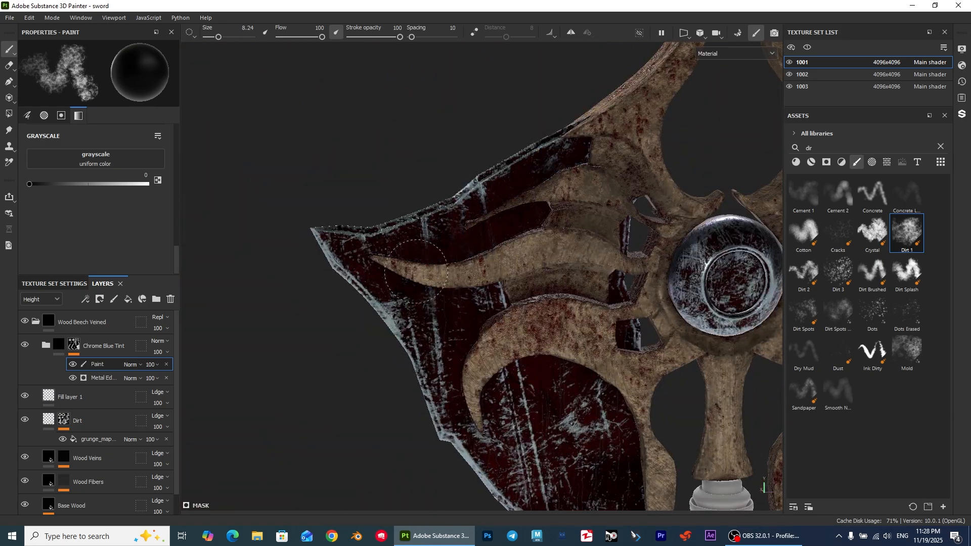
pyautogui.moveTo(523, 336)
pyautogui.keyDown('alt'); pyautogui.mouseDown()
pyautogui.moveTo(528, 406)
pyautogui.moveTo(521, 318)
pyautogui.mouseUp(); pyautogui.keyUp('alt')
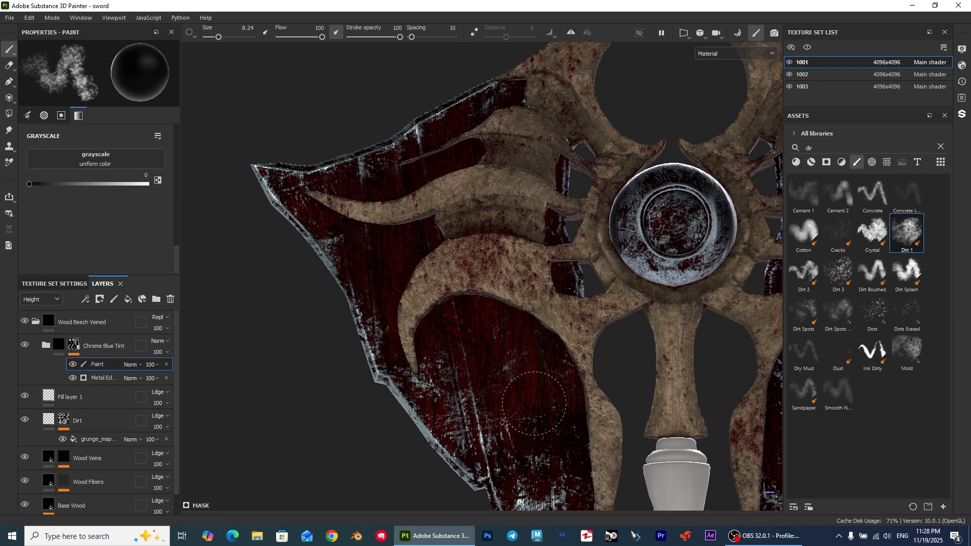
pyautogui.keyDown('alt'); pyautogui.moveTo(423, 368); pyautogui.dragTo(485, 423); pyautogui.keyUp('alt')
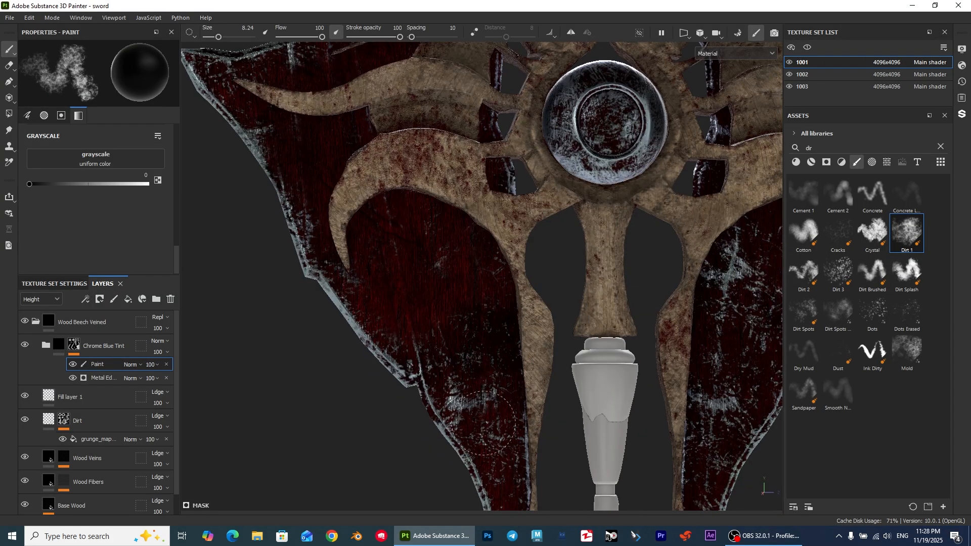
pyautogui.keyDown('alt'); pyautogui.moveTo(580, 368); pyautogui.dragTo(432, 197, button='middle'); pyautogui.keyUp('alt')
# On the back of the axe, paint out the inner chrome scratches on the right-hand blade, preserving its edge wear
pyautogui.keyDown('alt'); pyautogui.moveTo(568, 275); pyautogui.dragTo(522, 319, button='middle'); pyautogui.keyUp('alt')
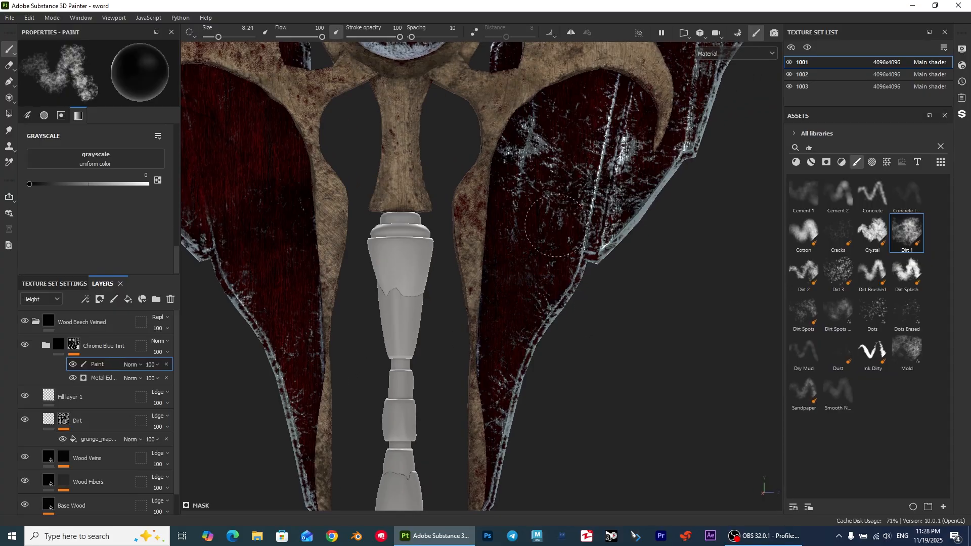
pyautogui.keyDown('alt'); pyautogui.moveTo(556, 226); pyautogui.dragTo(495, 361); pyautogui.keyUp('alt')
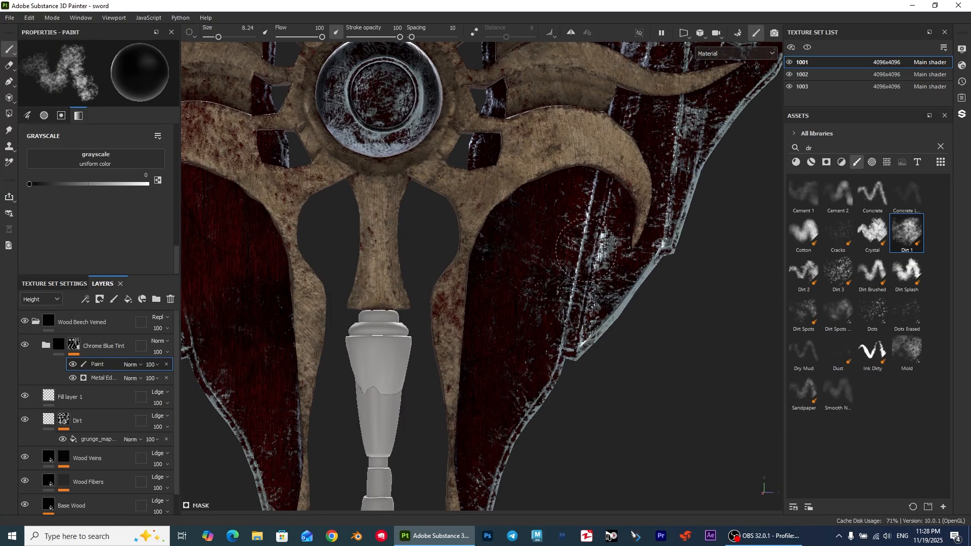
pyautogui.keyDown('alt'); pyautogui.moveTo(586, 250); pyautogui.dragTo(556, 278); pyautogui.keyUp('alt')
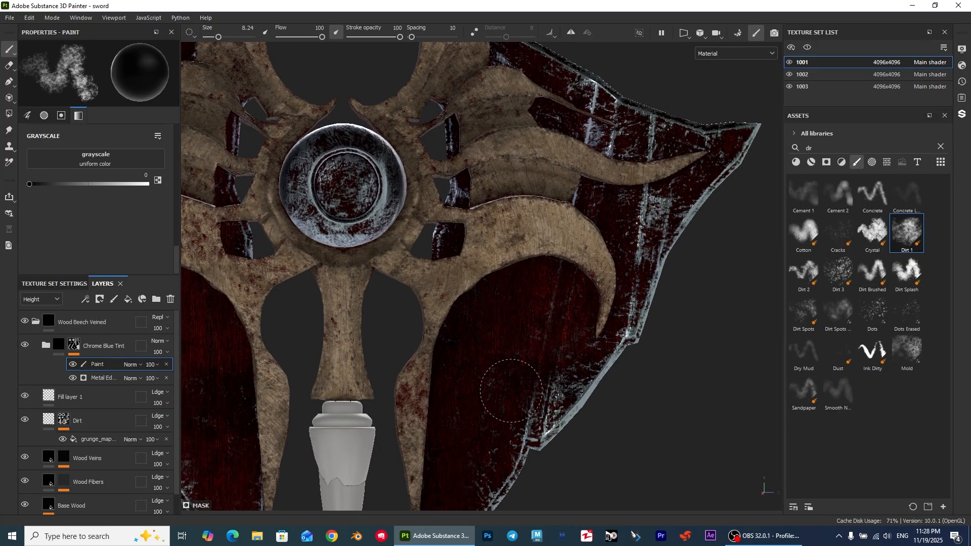
pyautogui.keyDown('alt'); pyautogui.moveTo(511, 391); pyautogui.dragTo(584, 322); pyautogui.keyUp('alt')
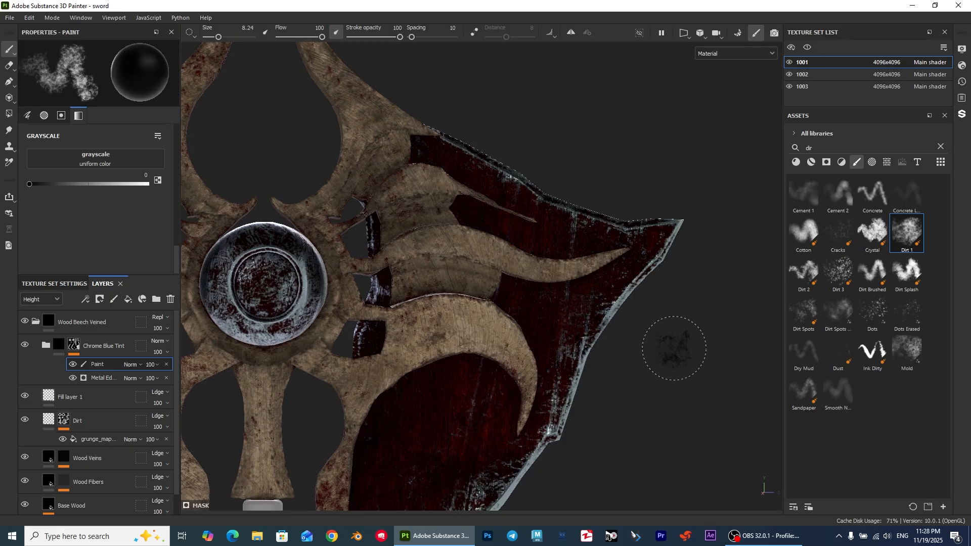
pyautogui.keyDown('alt'); pyautogui.moveTo(674, 348); pyautogui.dragTo(511, 269); pyautogui.keyUp('alt')
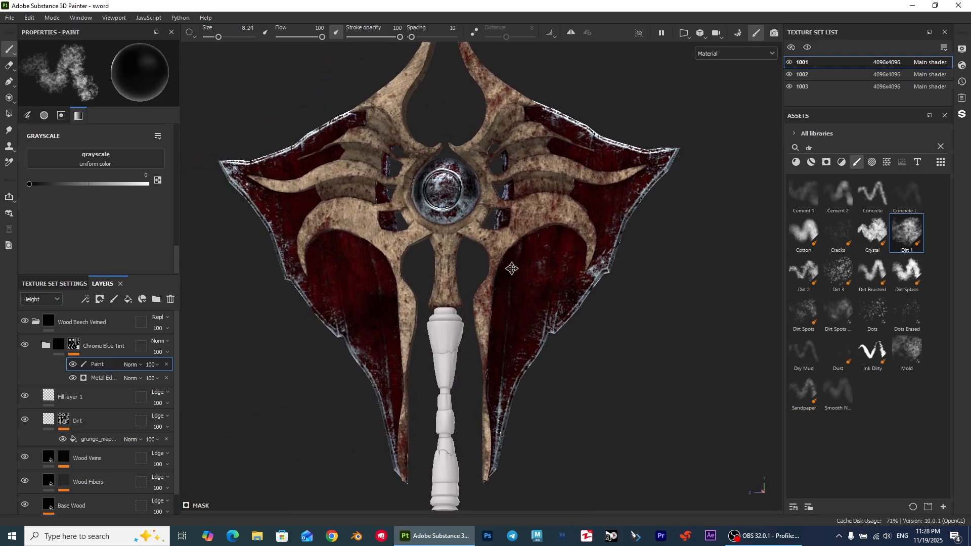
# Add a black mask with a paint effect to the Wood Beech Veined folder
pyautogui.keyDown('alt'); pyautogui.moveTo(511, 269); pyautogui.dragTo(558, 271, button='middle'); pyautogui.keyUp('alt')
pyautogui.click(84, 327)
pyautogui.rightClick(66, 322)
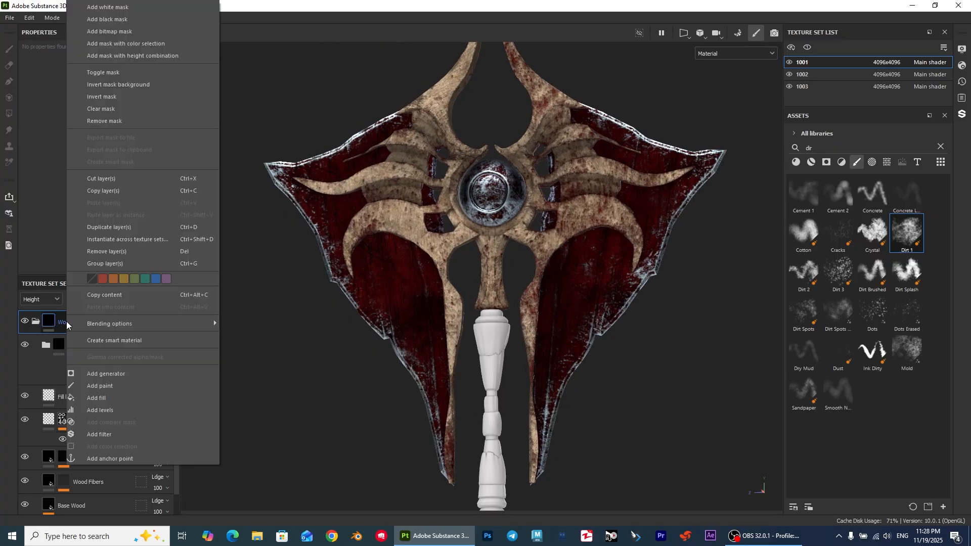
pyautogui.click(107, 20)
pyautogui.rightClick(83, 323)
pyautogui.click(101, 385)
# Polygon-fill both blades with white in the Wood Beech Veined folder's mask, leaving the round central boss masked out
pyautogui.press('4')
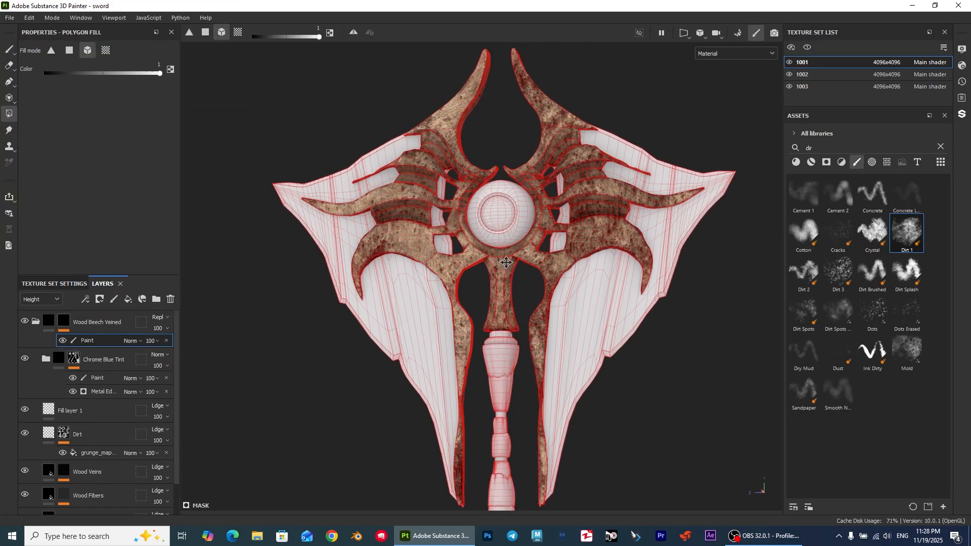
pyautogui.keyDown('alt'); pyautogui.moveTo(507, 263); pyautogui.dragTo(504, 235, button='middle'); pyautogui.keyUp('alt')
pyautogui.scroll(2, 503, 235)
pyautogui.click(376, 296)
pyautogui.keyDown('alt'); pyautogui.moveTo(376, 296); pyautogui.dragTo(334, 215, button='middle'); pyautogui.keyUp('alt')
pyautogui.moveTo(101, 73); pyautogui.dragTo(1, 83)
pyautogui.click(325, 211)
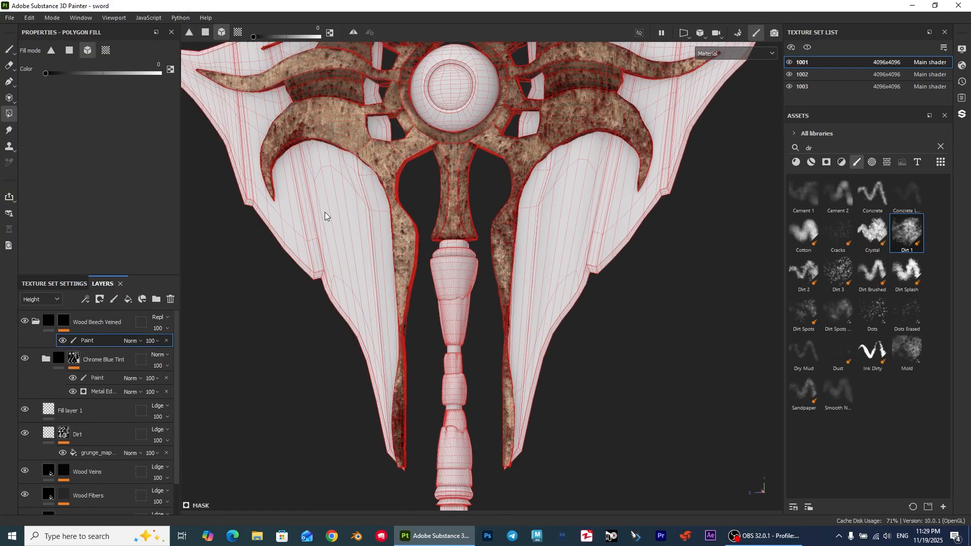
pyautogui.click(340, 202)
pyautogui.click(555, 258)
pyautogui.press('1')
pyautogui.scroll(-2, 556, 252)
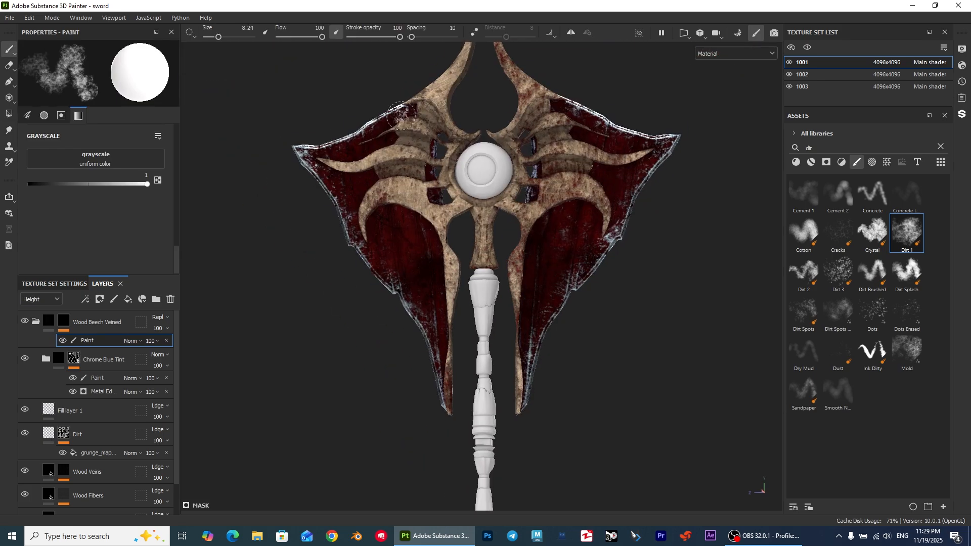
# Set the Base Wood layer's color to the very dark red 210101 on the blades
pyautogui.keyDown('alt'); pyautogui.moveTo(561, 234); pyautogui.dragTo(565, 280, button='middle'); pyautogui.keyUp('alt')
pyautogui.moveTo(569, 279)
pyautogui.keyDown('alt'); pyautogui.mouseDown()
pyautogui.moveTo(556, 258)
pyautogui.moveTo(536, 298)
pyautogui.mouseUp(); pyautogui.keyUp('alt')
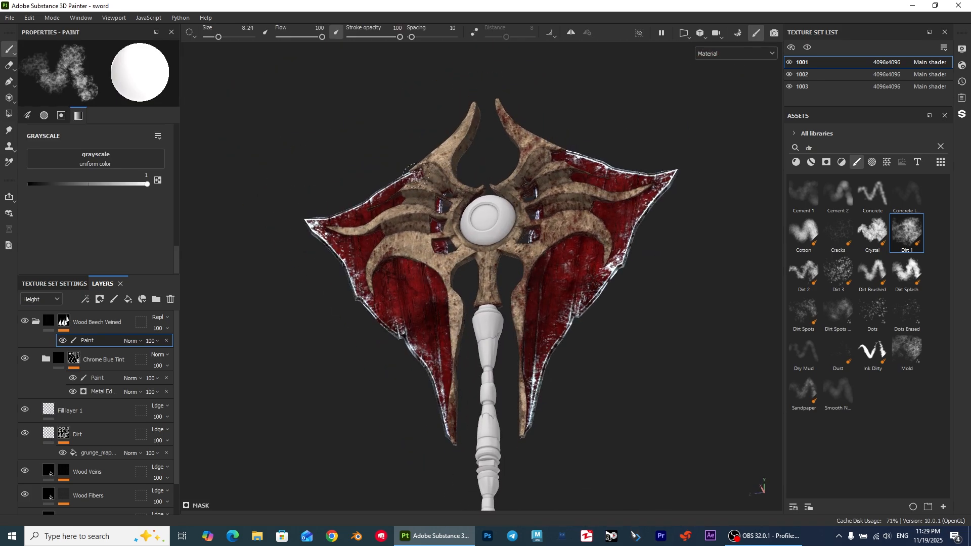
pyautogui.keyDown('alt'); pyautogui.moveTo(455, 242); pyautogui.dragTo(365, 276, button='right'); pyautogui.keyUp('alt')
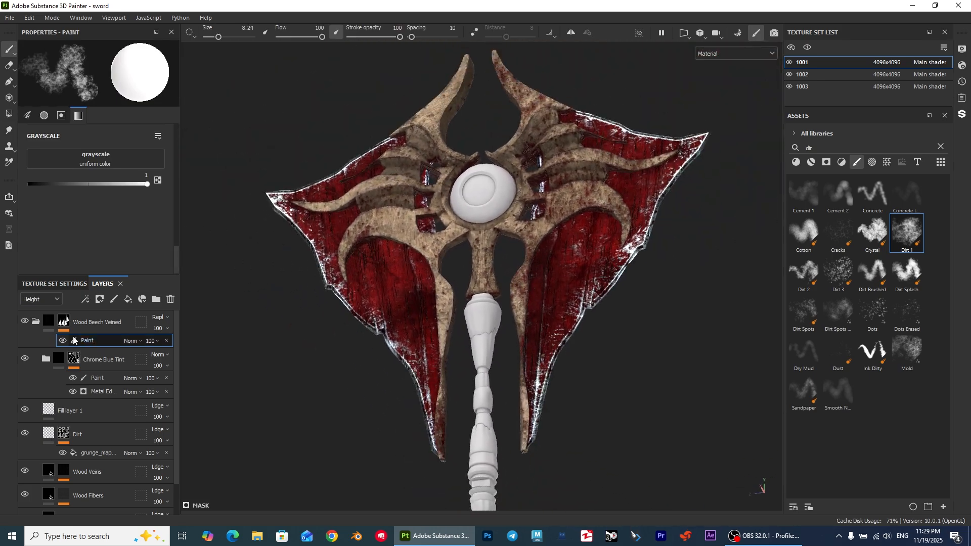
pyautogui.click(36, 321)
pyautogui.click(36, 321)
pyautogui.scroll(-2, 114, 410)
pyautogui.click(101, 483)
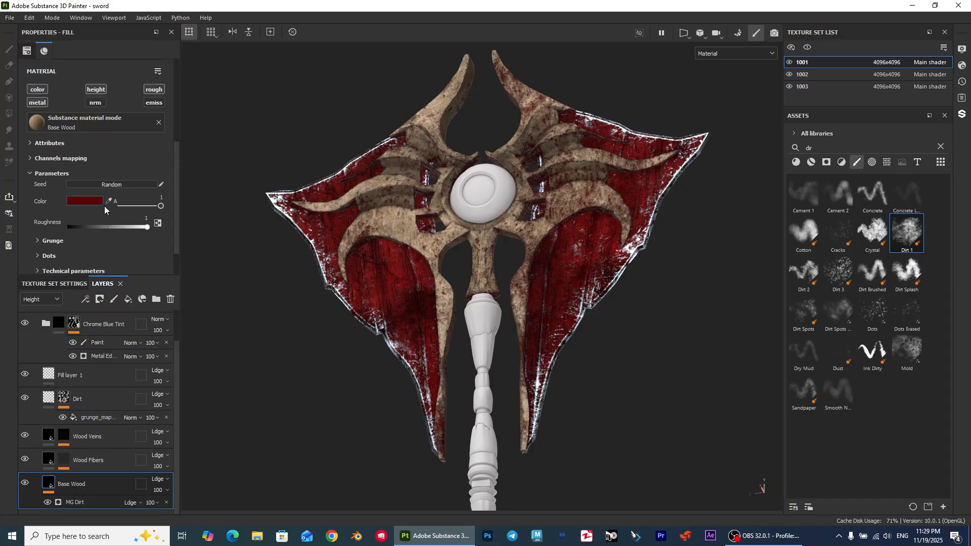
pyautogui.scroll(-1, 104, 205)
pyautogui.click(86, 170)
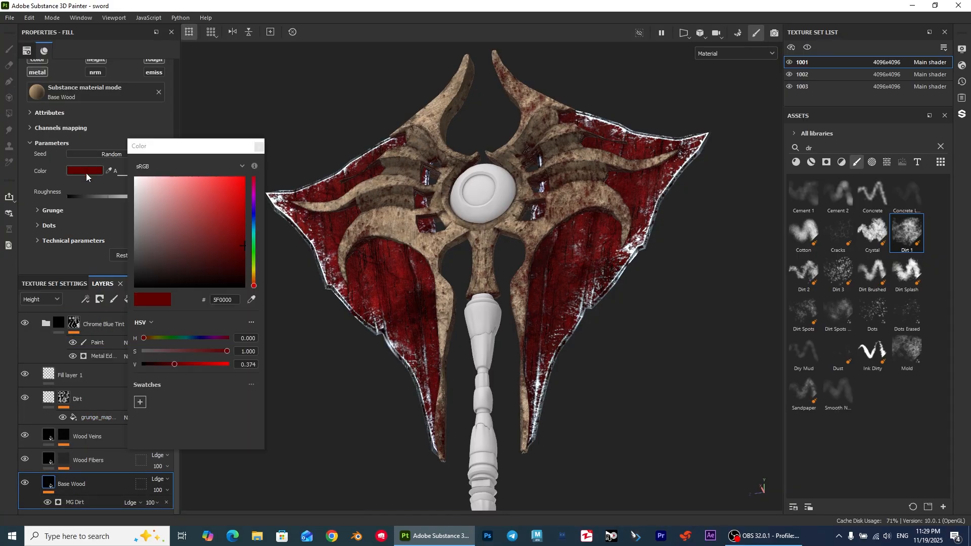
pyautogui.moveTo(238, 247); pyautogui.dragTo(242, 272)
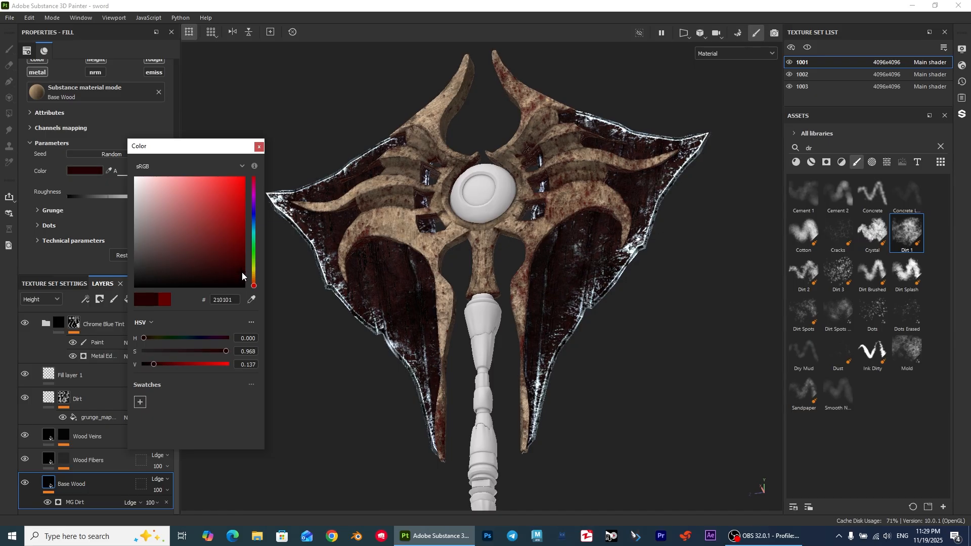
pyautogui.click(259, 146)
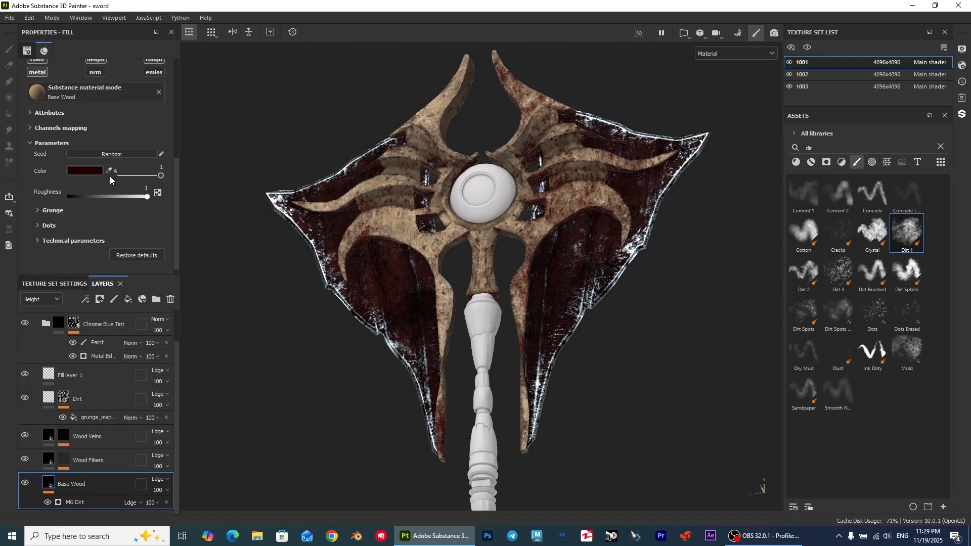
# Examine the darkened blades from several angles, with and without the Chrome Blue Tint edge wear
pyautogui.scroll(-1, 156, 224)
pyautogui.scroll(3, 363, 299)
pyautogui.scroll(-1, 362, 239)
pyautogui.keyDown('alt'); pyautogui.moveTo(362, 239); pyautogui.dragTo(442, 275); pyautogui.keyUp('alt')
pyautogui.scroll(-2, 368, 236)
pyautogui.scroll(1, 469, 258)
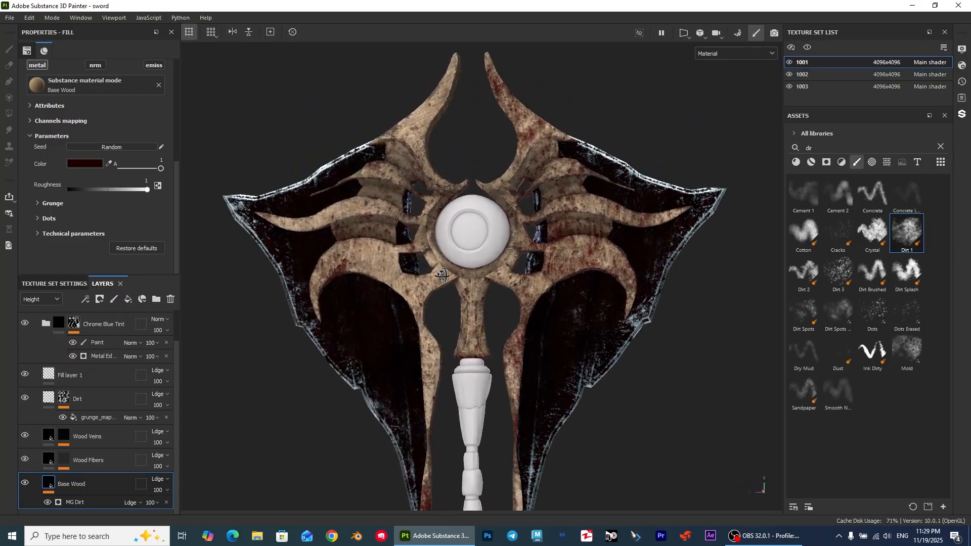
pyautogui.keyDown('alt'); pyautogui.moveTo(401, 302); pyautogui.dragTo(394, 258, button='middle'); pyautogui.keyUp('alt')
pyautogui.keyDown('alt'); pyautogui.moveTo(376, 297); pyautogui.dragTo(394, 273); pyautogui.keyUp('alt')
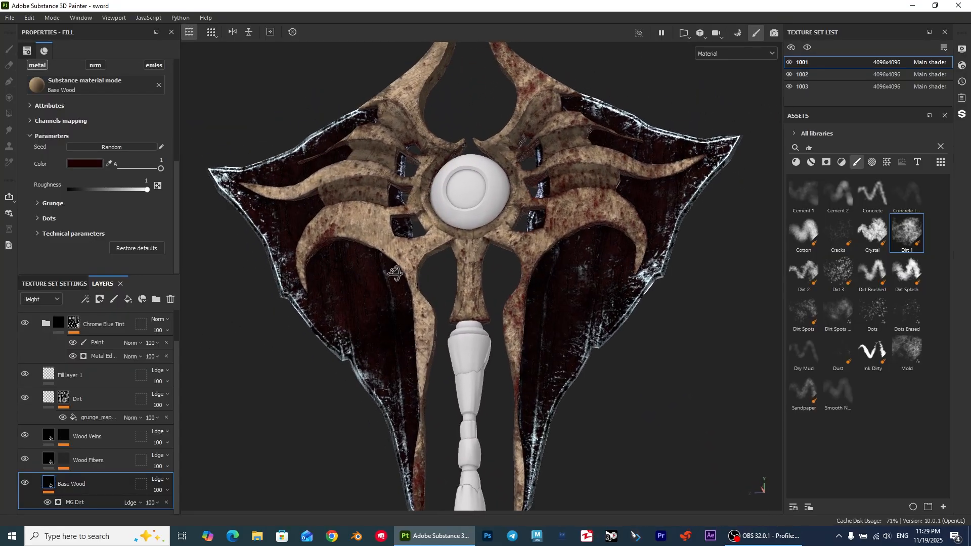
pyautogui.click(39, 328)
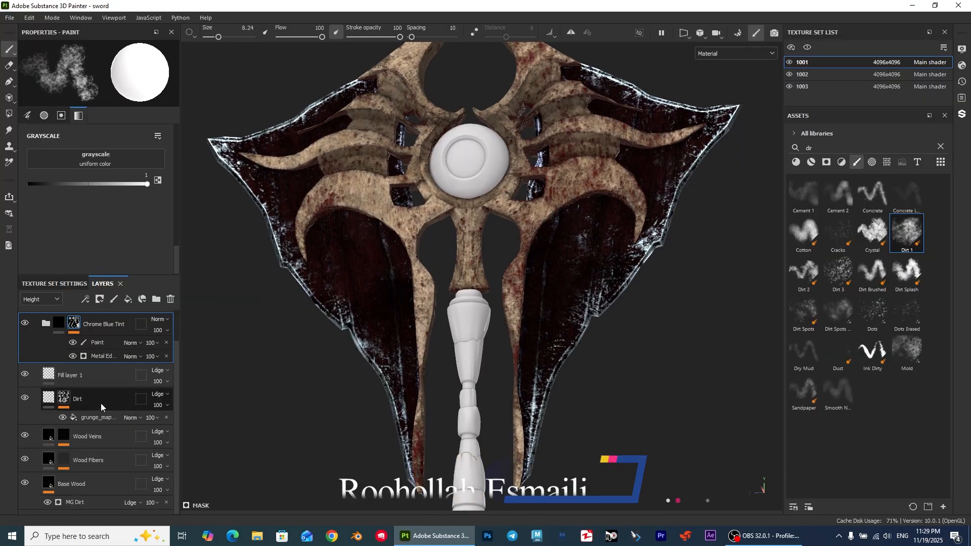
pyautogui.click(96, 378)
pyautogui.click(98, 323)
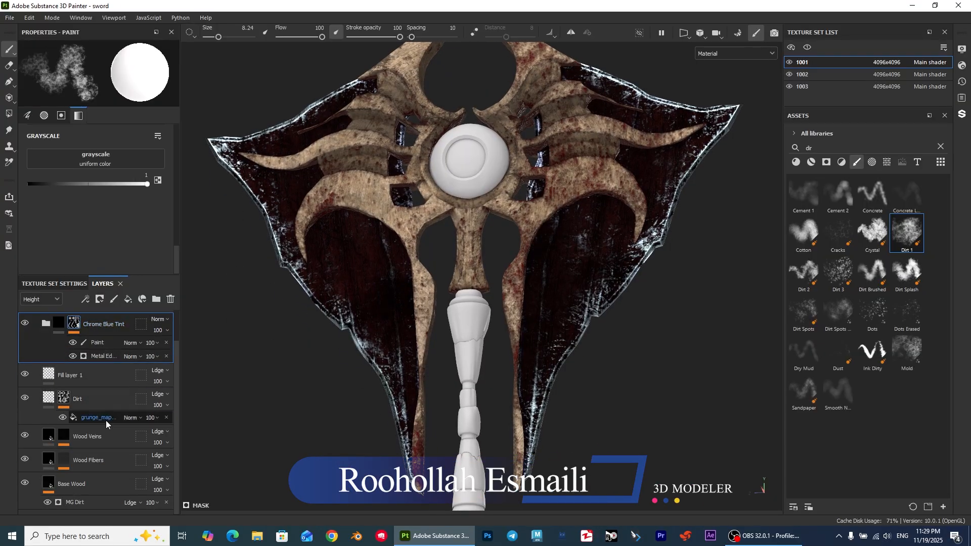
pyautogui.click(24, 324)
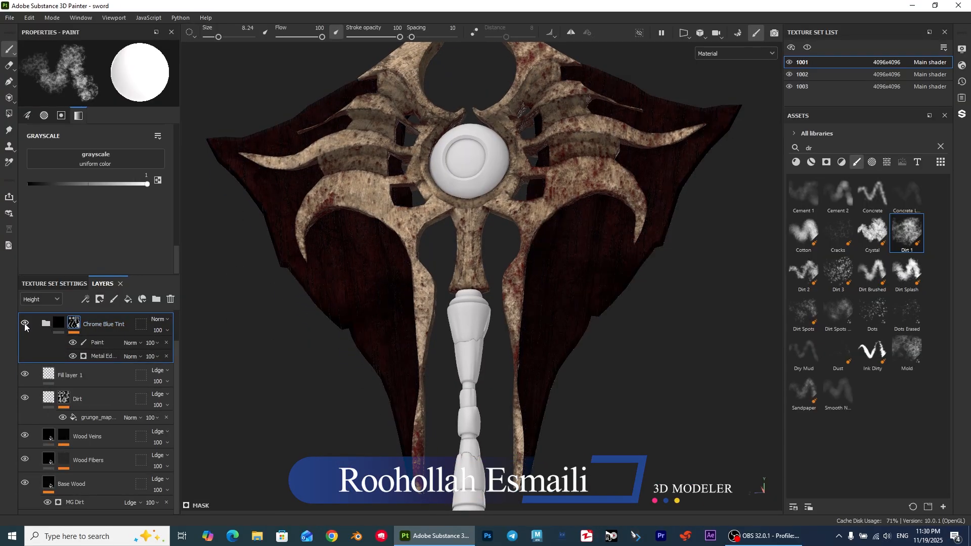
pyautogui.click(25, 324)
# Collapse the Wood Beech Veined folder, copy Folder 1 from texture set 1002 and return to set 1001
pyautogui.scroll(1, 128, 368)
pyautogui.moveTo(173, 369); pyautogui.dragTo(161, 357)
pyautogui.click(35, 320)
pyautogui.click(119, 325)
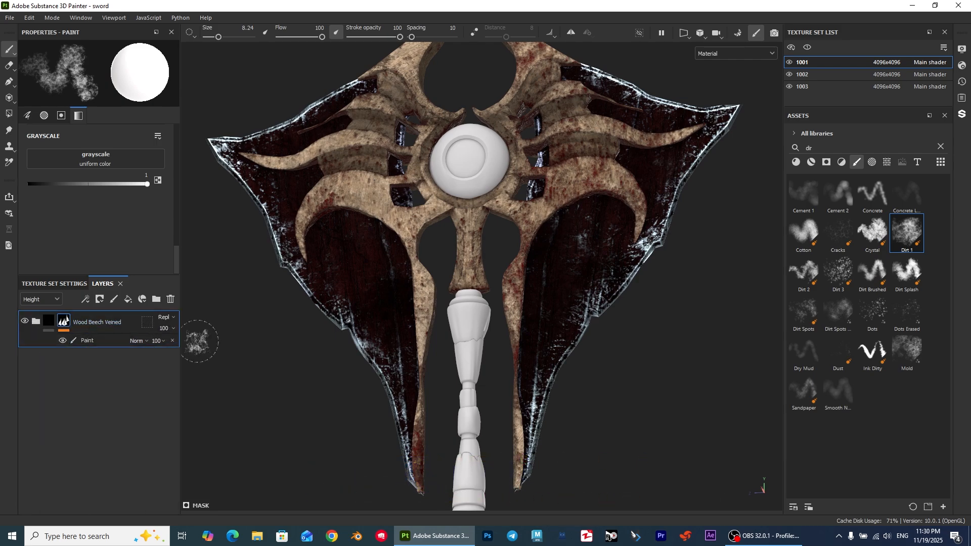
pyautogui.scroll(5, 436, 337)
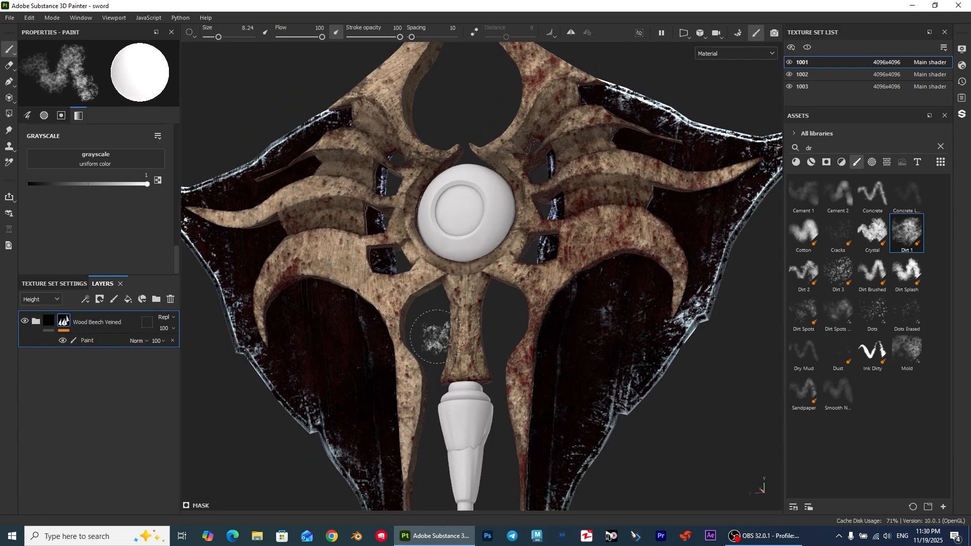
pyautogui.click(830, 76)
pyautogui.click(35, 320)
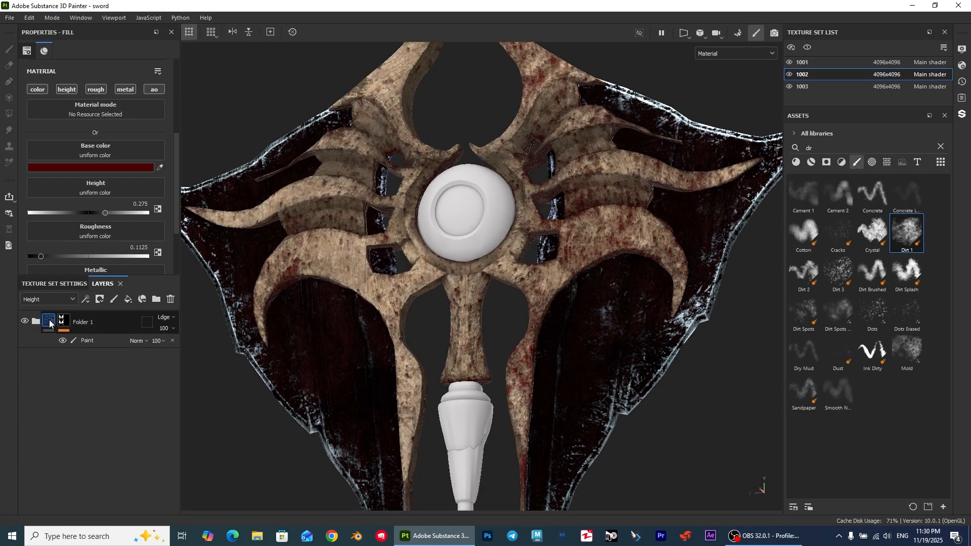
pyautogui.click(62, 320)
pyautogui.rightClick(93, 324)
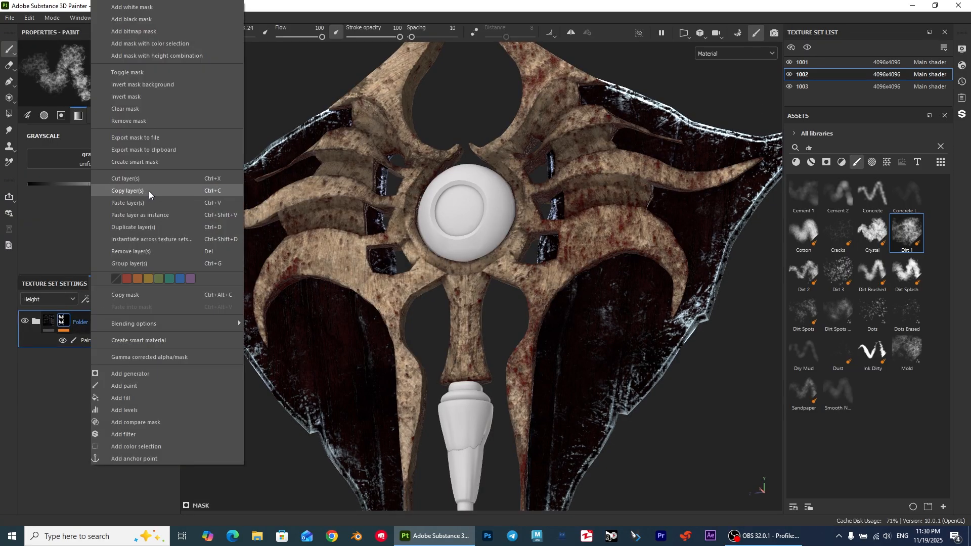
pyautogui.click(854, 62)
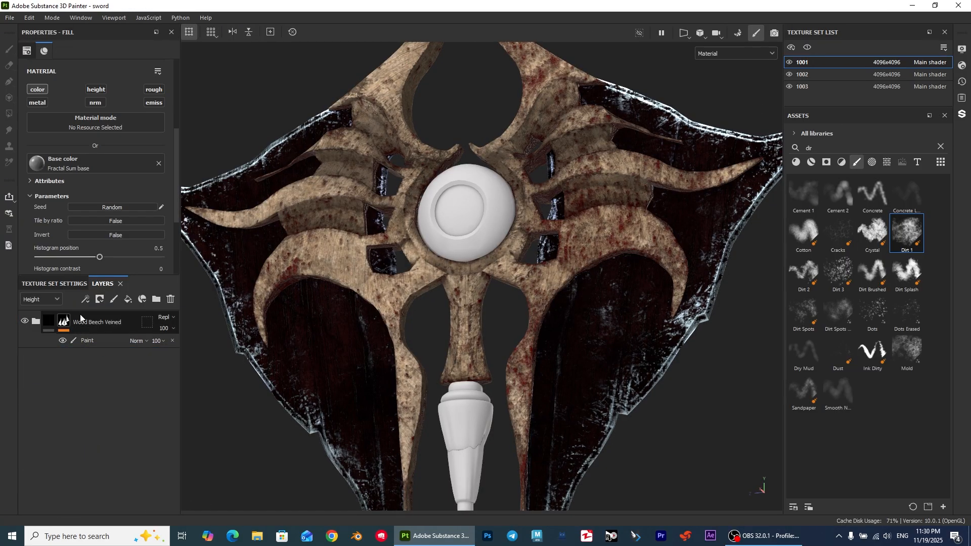
pyautogui.rightClick(89, 362)
pyautogui.click(41, 357)
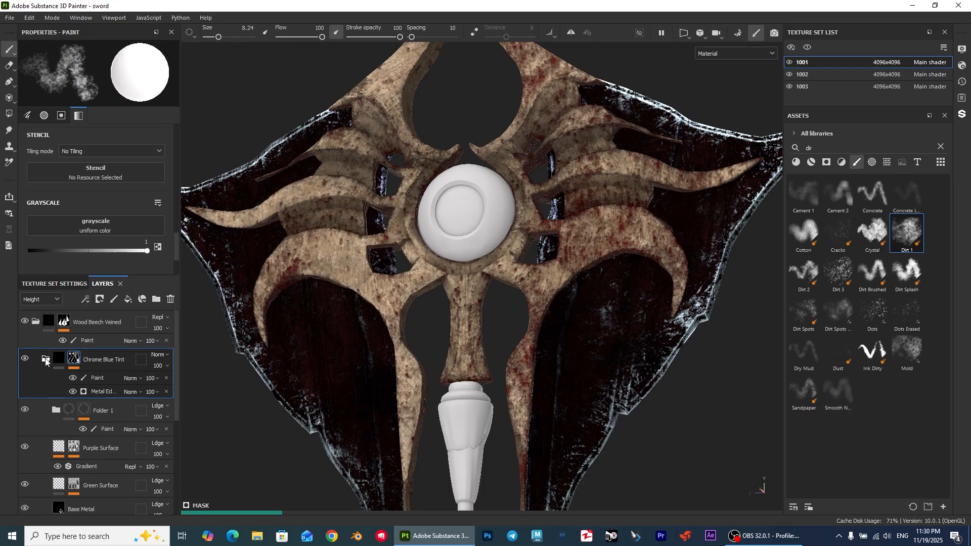
pyautogui.scroll(-1, 96, 368)
pyautogui.hotkey('ctrl', 'z')
# Paste the copied Folder 1 above the collapsed Wood Beech Veined folder in texture set 1001
pyautogui.scroll(1, 100, 374)
pyautogui.click(36, 321)
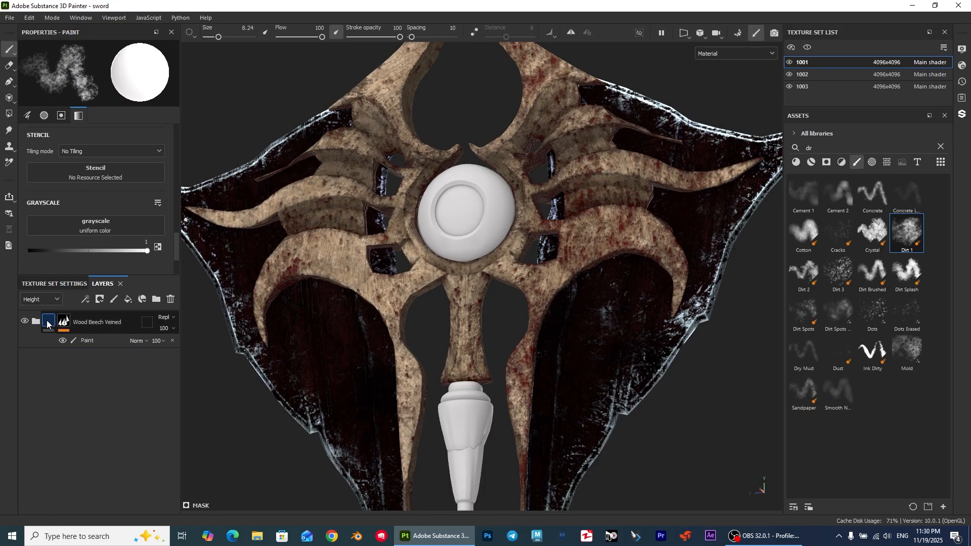
pyautogui.click(95, 339)
pyautogui.hotkey('ctrl', 'v')
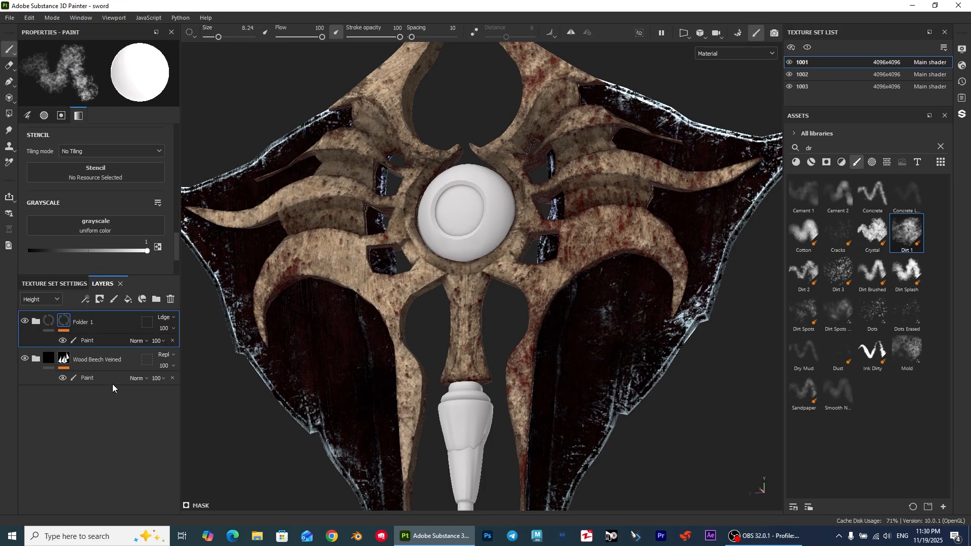
pyautogui.keyDown('alt'); pyautogui.moveTo(423, 312); pyautogui.dragTo(444, 291); pyautogui.keyUp('alt')
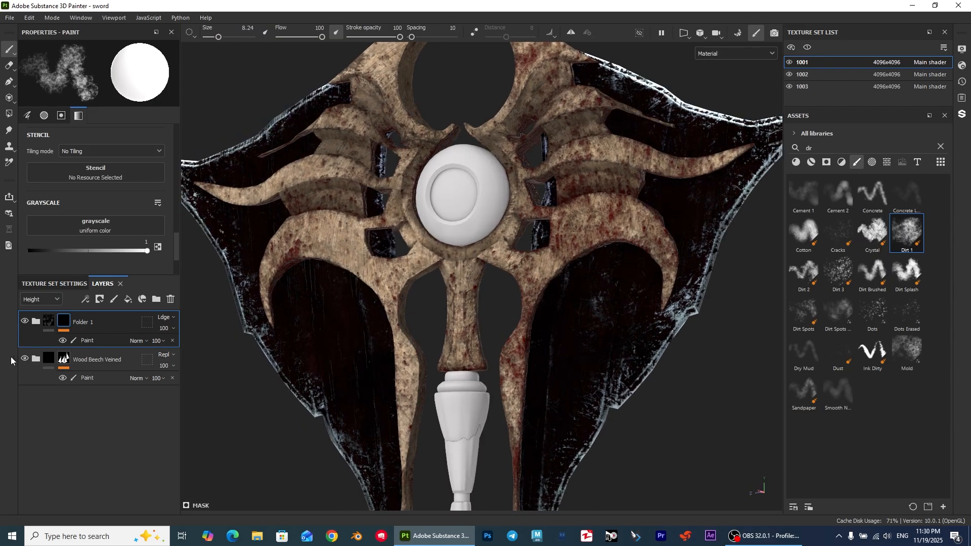
pyautogui.click(24, 359)
pyautogui.click(24, 358)
# Polygon-fill the outer ring of the round central boss with white in Folder 1's mask
pyautogui.rightClick(72, 322)
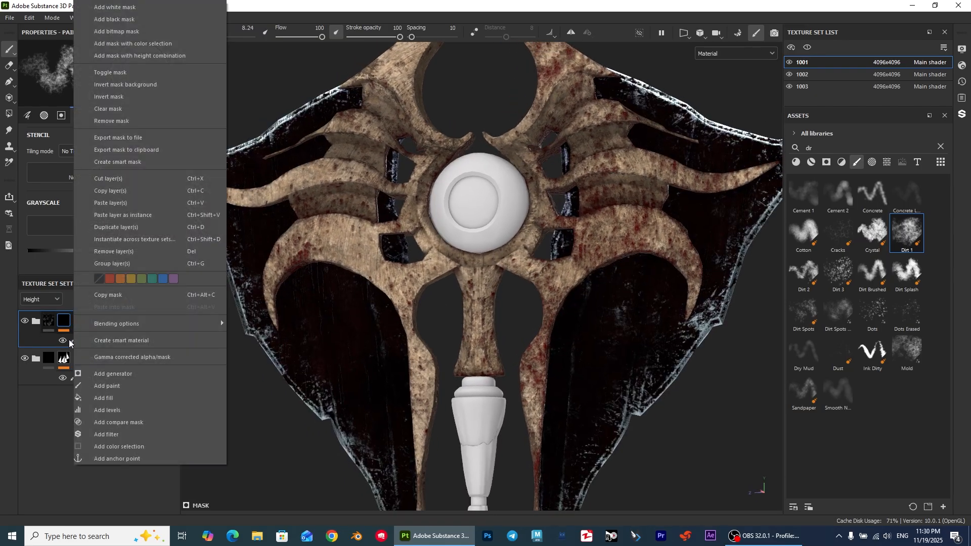
pyautogui.click(71, 341)
pyautogui.press('4')
pyautogui.moveTo(525, 238)
pyautogui.keyDown('alt'); pyautogui.mouseDown(button='right')
pyautogui.moveTo(511, 235)
pyautogui.moveTo(512, 290)
pyautogui.mouseUp(button='right'); pyautogui.keyUp('alt')
pyautogui.click(510, 298)
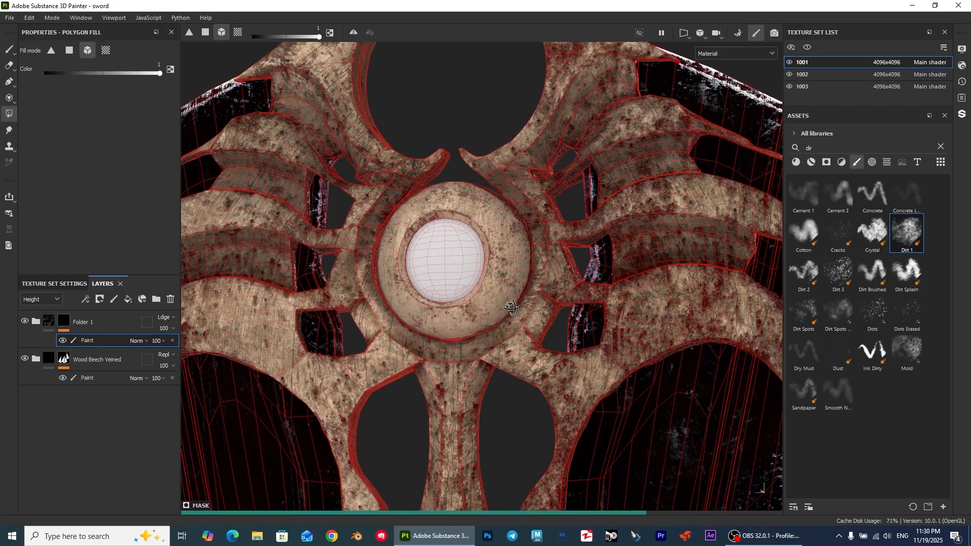
pyautogui.keyDown('alt'); pyautogui.moveTo(511, 308); pyautogui.dragTo(510, 342); pyautogui.keyUp('alt')
pyautogui.press('1')
pyautogui.keyDown('alt'); pyautogui.moveTo(510, 342); pyautogui.dragTo(455, 283, button='right'); pyautogui.keyUp('alt')
pyautogui.keyDown('alt'); pyautogui.moveTo(430, 364); pyautogui.dragTo(441, 366); pyautogui.keyUp('alt')
pyautogui.keyDown('alt'); pyautogui.moveTo(441, 366); pyautogui.dragTo(435, 318, button='middle'); pyautogui.keyUp('alt')
pyautogui.keyDown('alt'); pyautogui.moveTo(434, 319); pyautogui.dragTo(405, 295, button='right'); pyautogui.keyUp('alt')
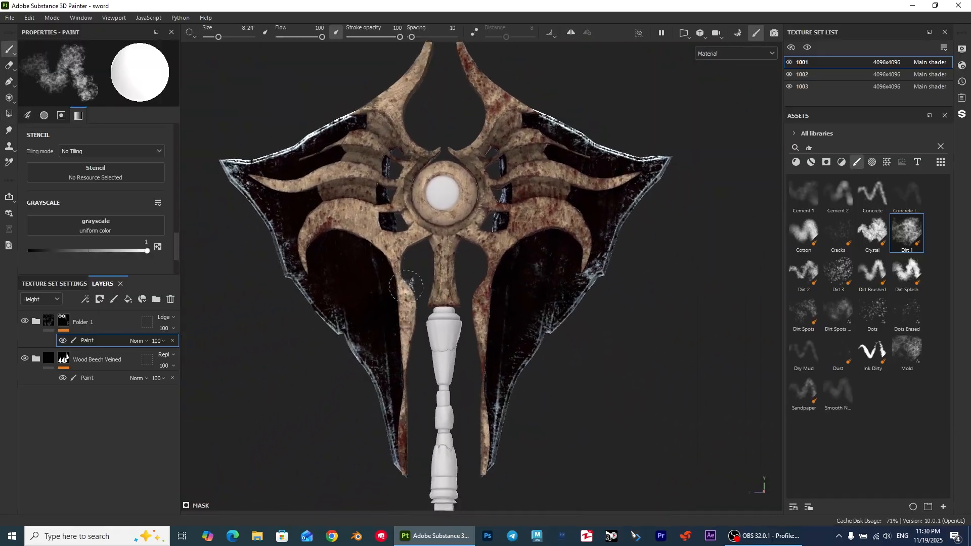
# Expand Folder 1 and polygon-fill the boss's inner disc with white in its mask
pyautogui.click(36, 322)
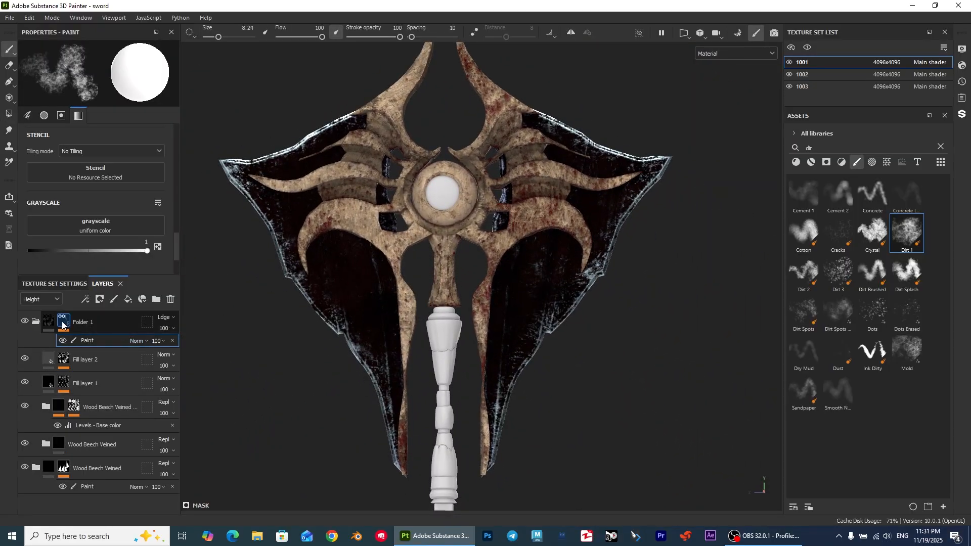
pyautogui.click(26, 322)
pyautogui.click(96, 337)
pyautogui.press('4')
pyautogui.moveTo(453, 197)
pyautogui.keyDown('alt'); pyautogui.mouseDown(button='right')
pyautogui.moveTo(465, 239)
pyautogui.moveTo(562, 356)
pyautogui.mouseUp(button='right'); pyautogui.keyUp('alt')
pyautogui.scroll(-2, 471, 234)
pyautogui.moveTo(471, 233)
pyautogui.keyDown('alt'); pyautogui.mouseDown()
pyautogui.moveTo(485, 284)
pyautogui.moveTo(445, 242)
pyautogui.mouseUp(); pyautogui.keyUp('alt')
pyautogui.press('1')
pyautogui.scroll(-1, 444, 172)
pyautogui.scroll(2, 435, 152)
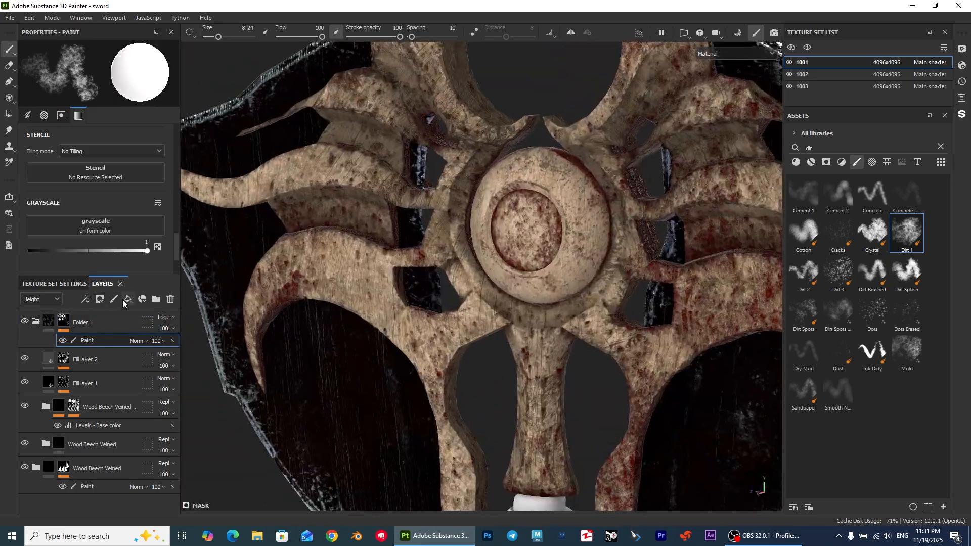
# Add the Glass Visor smart material inside Folder 1, above Fill layer 2
pyautogui.click(811, 161)
pyautogui.click(939, 147)
pyautogui.scroll(-4, 885, 348)
pyautogui.moveTo(910, 302); pyautogui.dragTo(777, 342)
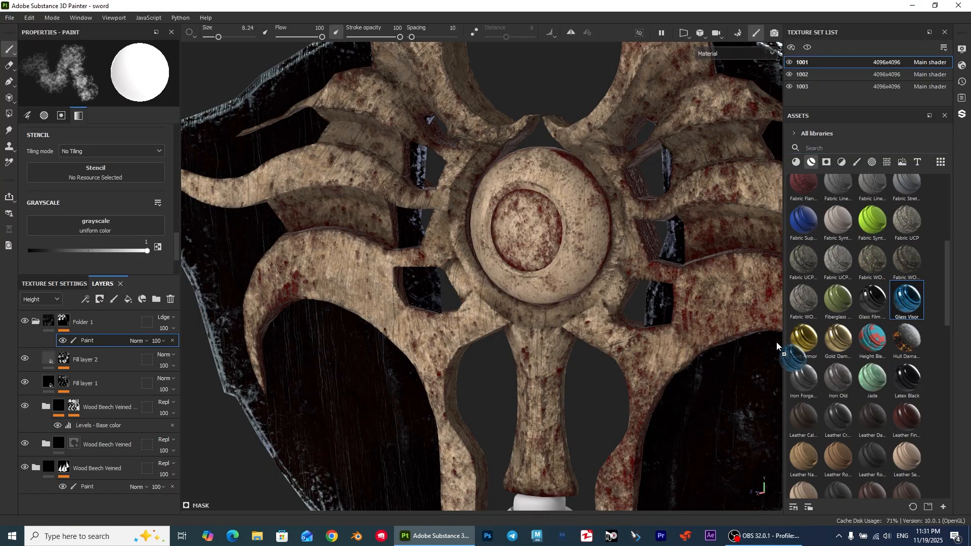
pyautogui.moveTo(97, 345); pyautogui.dragTo(98, 345)
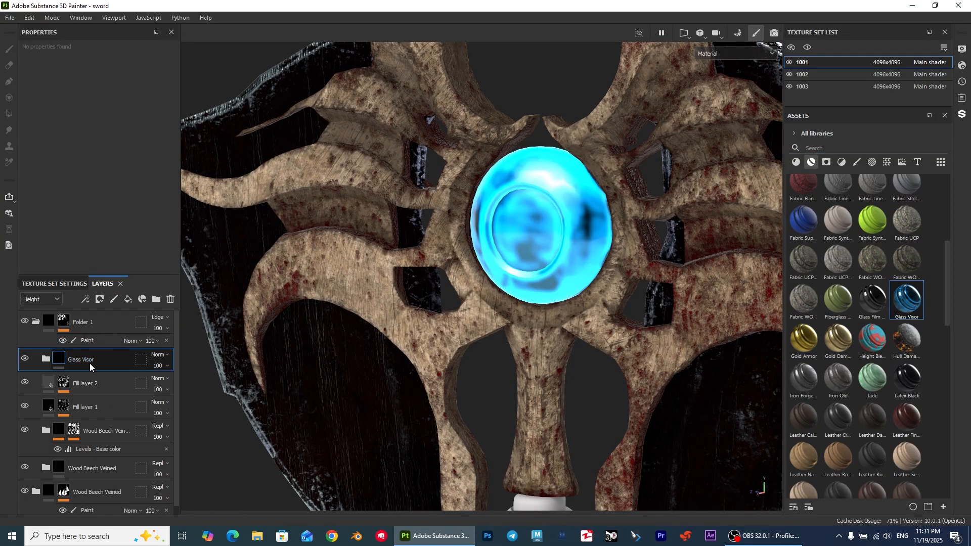
# Add a black mask with a paint effect to the Glass Visor folder
pyautogui.rightClick(89, 361)
pyautogui.click(130, 19)
pyautogui.rightClick(118, 359)
pyautogui.click(141, 381)
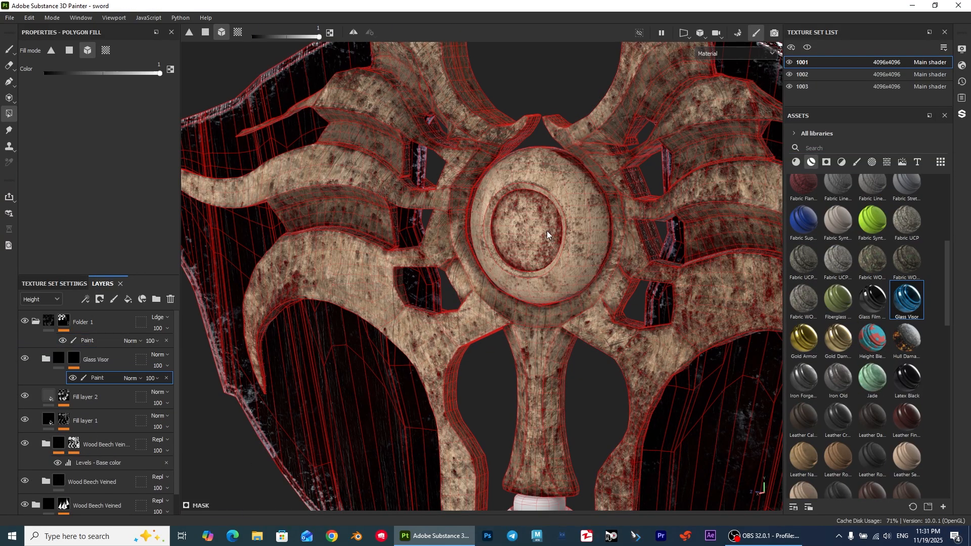
# Polygon-fill the boss's inner disc with white in the Glass Visor folder's mask
pyautogui.click(528, 230)
pyautogui.scroll(-3, 532, 357)
pyautogui.keyDown('alt'); pyautogui.moveTo(487, 135); pyautogui.dragTo(421, 176); pyautogui.keyUp('alt')
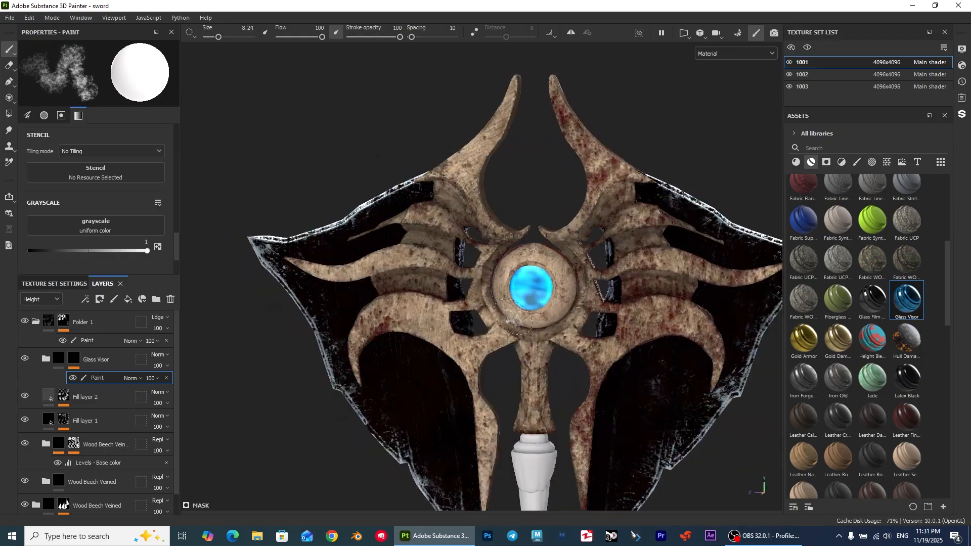
pyautogui.keyDown('alt'); pyautogui.moveTo(421, 177); pyautogui.dragTo(405, 110, button='middle'); pyautogui.keyUp('alt')
pyautogui.scroll(-2, 406, 111)
pyautogui.scroll(4, 457, 134)
pyautogui.keyDown('alt'); pyautogui.moveTo(457, 136); pyautogui.dragTo(292, 326); pyautogui.keyUp('alt')
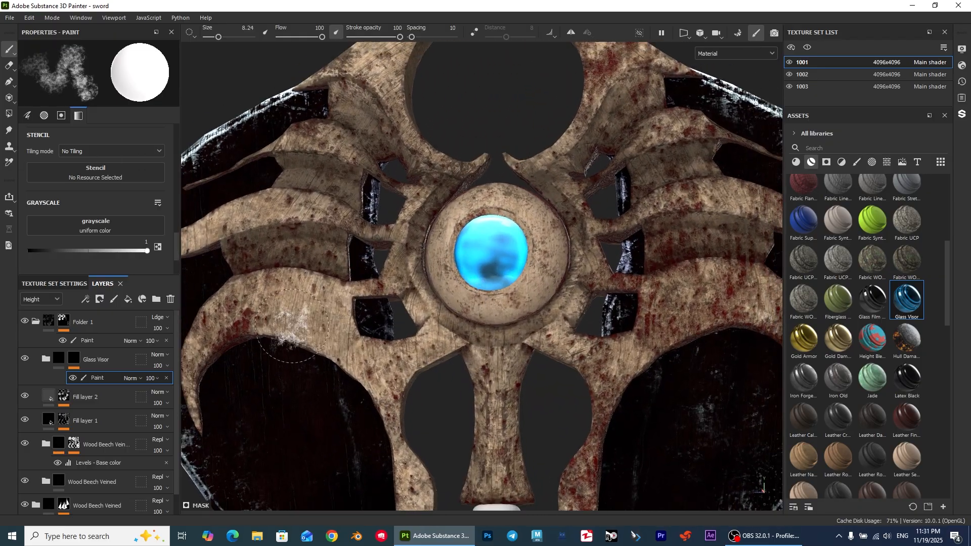
# Polygon-fill the boss's outer ring with white in the Glass Visor folder's mask
pyautogui.keyDown('alt'); pyautogui.moveTo(357, 309); pyautogui.dragTo(358, 288, button='middle'); pyautogui.keyUp('alt')
pyautogui.press('4')
pyautogui.keyDown('alt'); pyautogui.moveTo(508, 241); pyautogui.dragTo(516, 214); pyautogui.keyUp('alt')
pyautogui.scroll(3, 515, 218)
pyautogui.press('1')
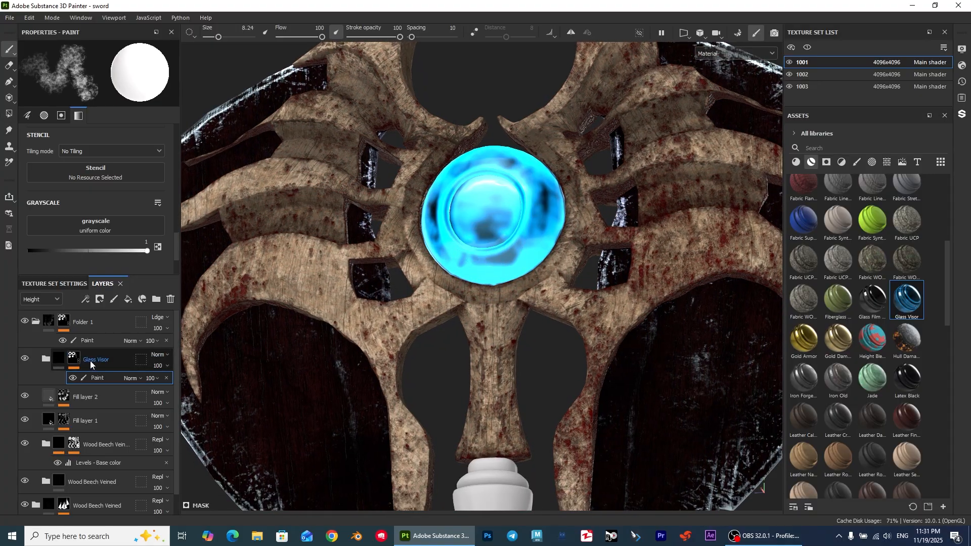
# Try a Dirt generator on the Glass Visor folder's content and remove it
pyautogui.keyDown('alt'); pyautogui.moveTo(392, 297); pyautogui.dragTo(407, 275); pyautogui.keyUp('alt')
pyautogui.click(57, 361)
pyautogui.rightClick(58, 362)
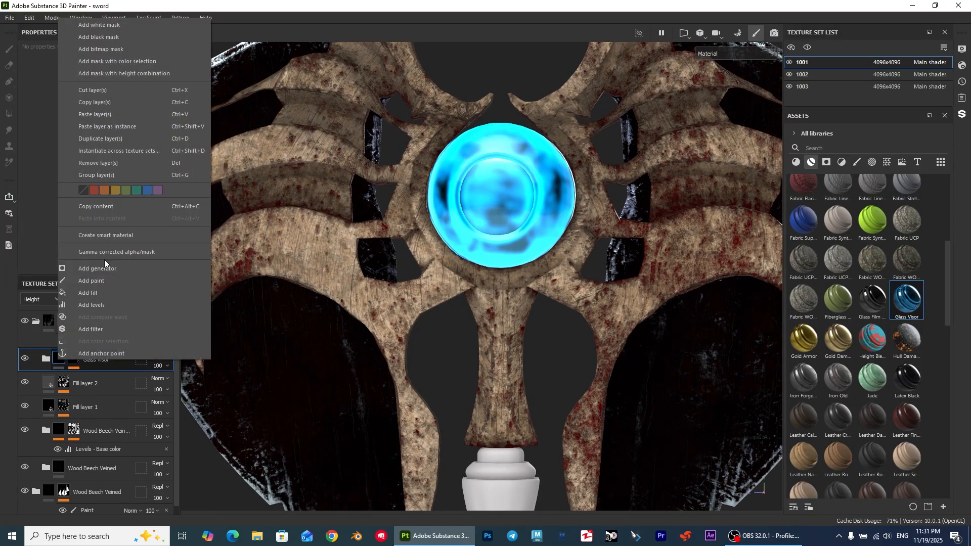
pyautogui.click(104, 259)
pyautogui.click(110, 95)
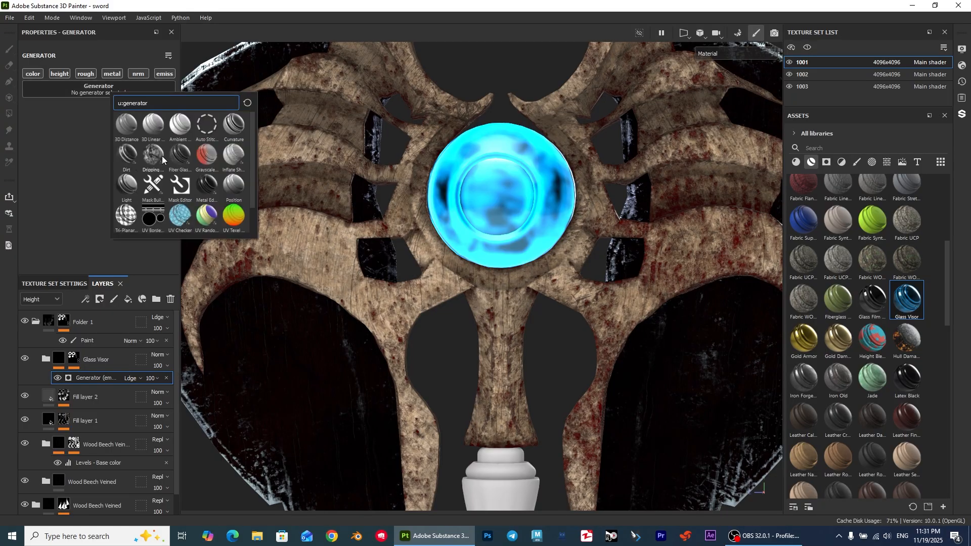
pyautogui.click(127, 154)
pyautogui.keyDown('alt'); pyautogui.moveTo(470, 207); pyautogui.dragTo(380, 264); pyautogui.keyUp('alt')
pyautogui.hotkey('ctrl', 'z')
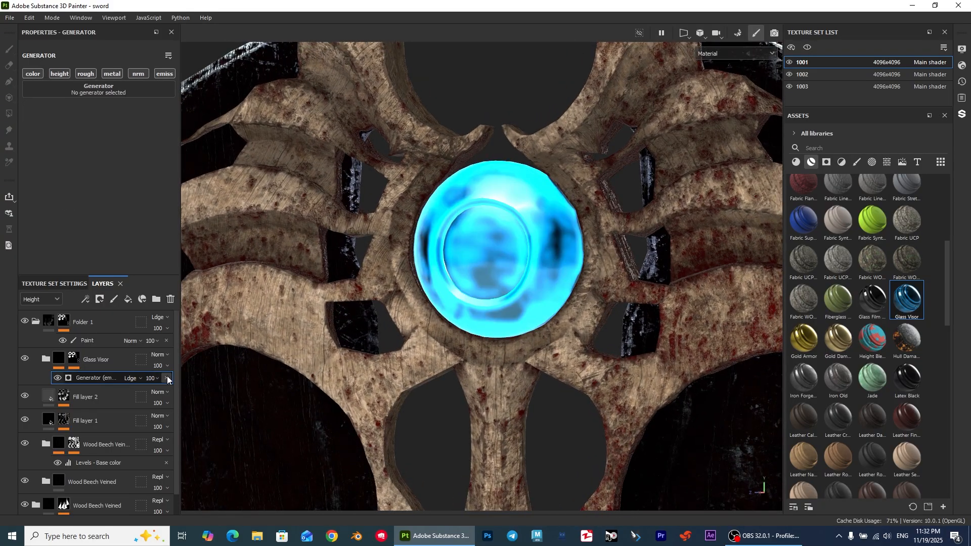
pyautogui.click(166, 377)
# Replace the Glass Visor folder's mask with a fresh black mask
pyautogui.click(44, 358)
pyautogui.click(44, 358)
pyautogui.click(73, 358)
pyautogui.rightClick(45, 358)
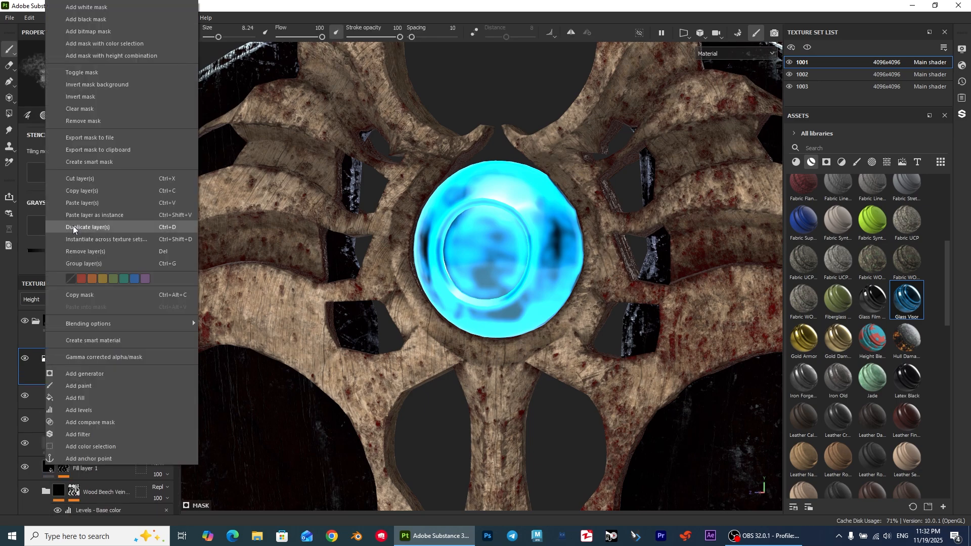
pyautogui.click(104, 19)
# Add a Metal Edge Wear generator to the Glass Visor folder's mask and set its Wear Level to 0.87
pyautogui.rightClick(90, 359)
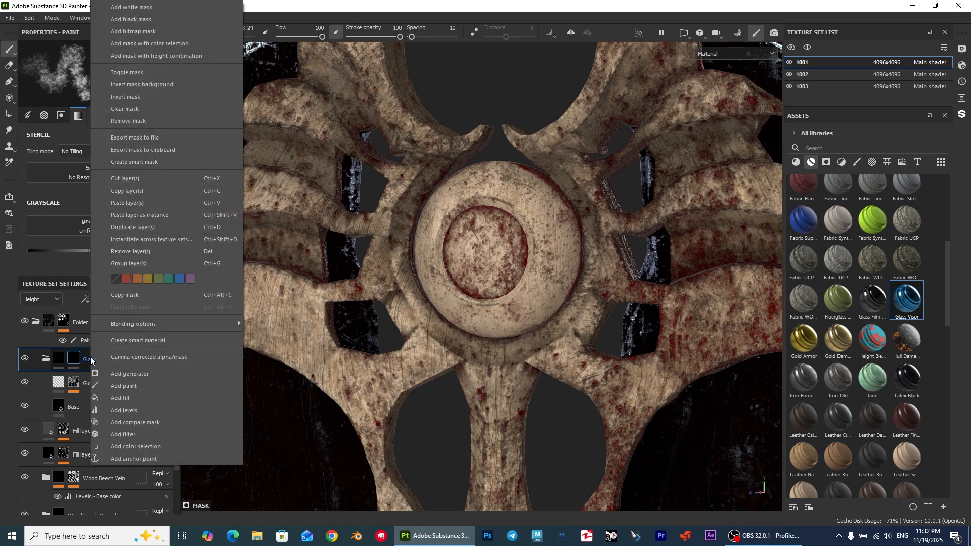
pyautogui.click(145, 374)
pyautogui.click(141, 144)
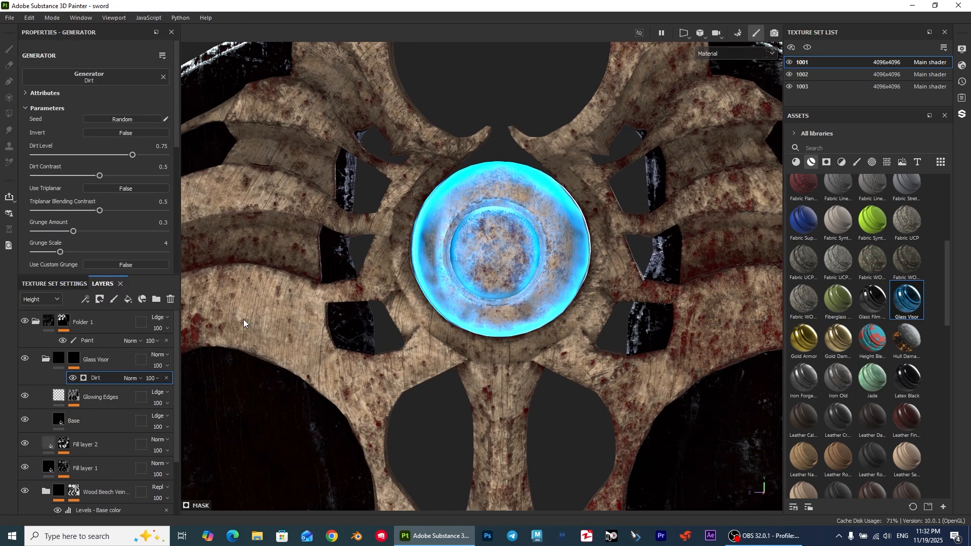
pyautogui.click(104, 76)
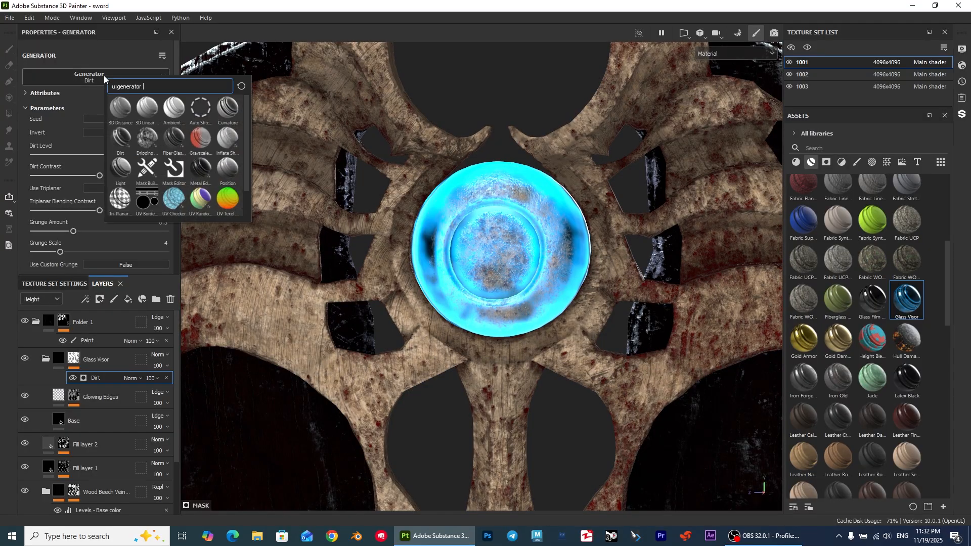
pyautogui.click(197, 169)
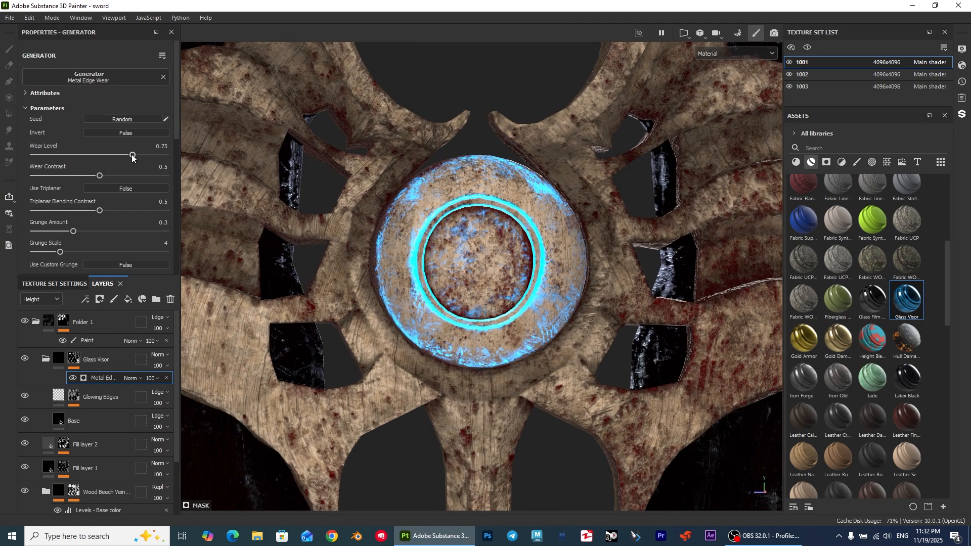
pyautogui.click(143, 155)
pyautogui.moveTo(143, 157); pyautogui.dragTo(146, 156)
# Add a fill effect with the Grunge Dirt Splats texture above the Metal Edge Wear generator and set its blending to Multiply
pyautogui.rightClick(105, 383)
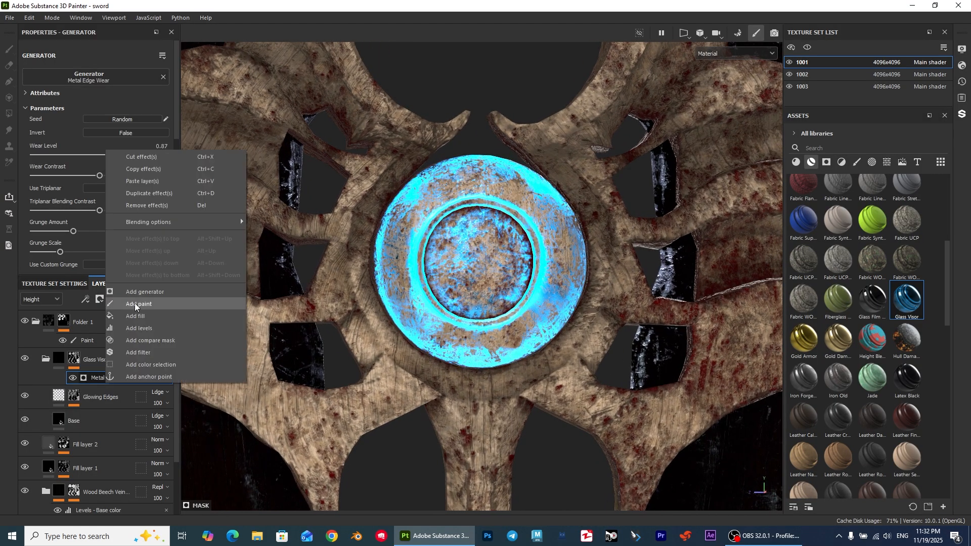
pyautogui.click(131, 305)
pyautogui.click(95, 93)
pyautogui.write('gr')
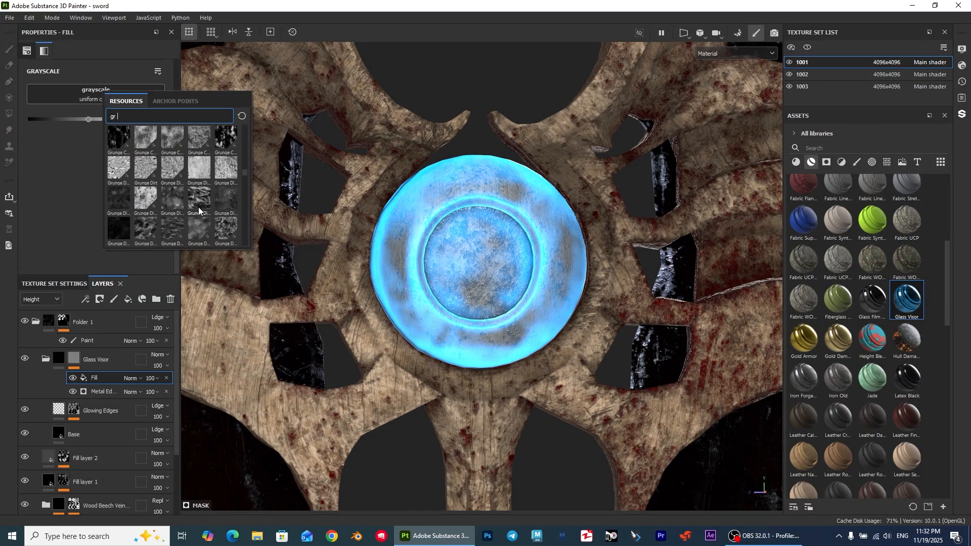
pyautogui.click(201, 203)
pyautogui.click(130, 378)
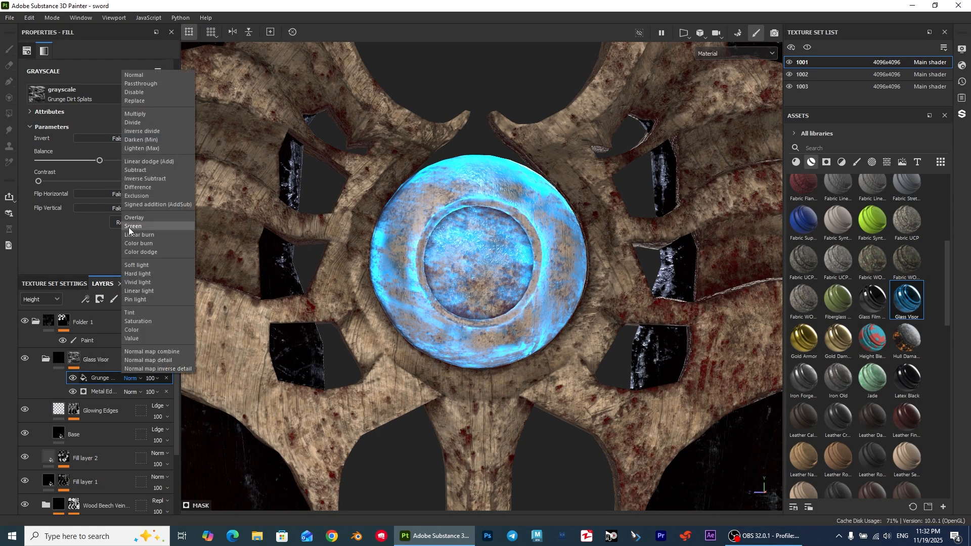
pyautogui.click(142, 116)
# Set the Metal Edge Wear generator's Wear Level to 0.93
pyautogui.click(116, 390)
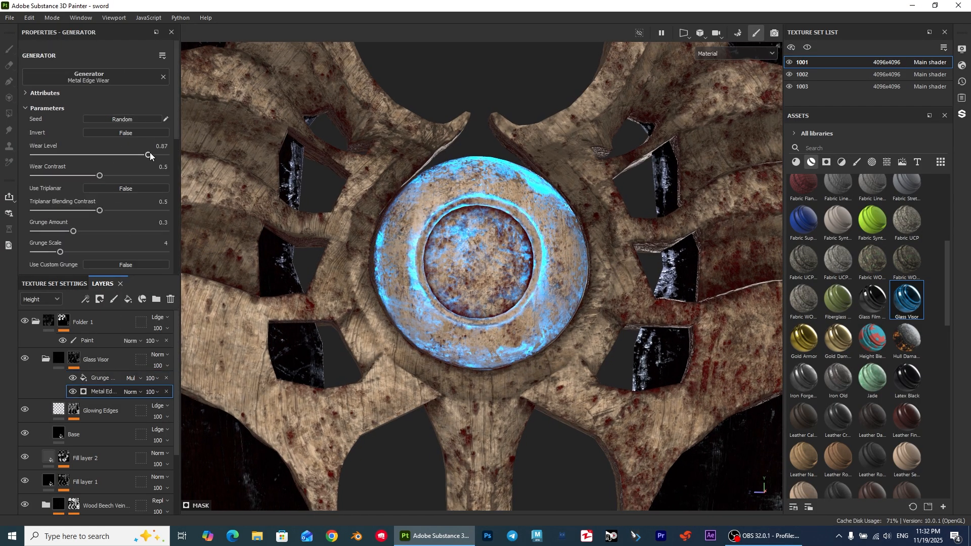
pyautogui.moveTo(158, 159); pyautogui.dragTo(155, 163)
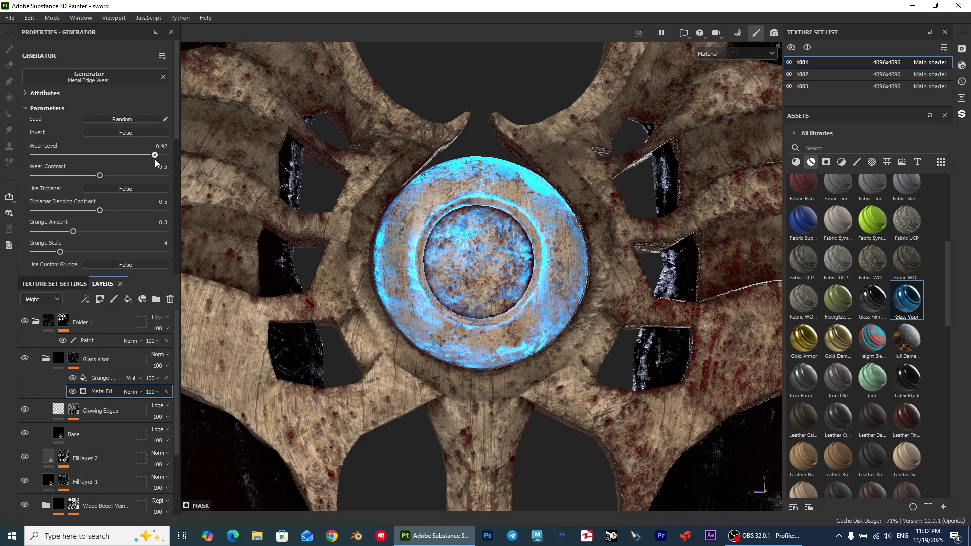
pyautogui.keyDown('alt'); pyautogui.moveTo(265, 218); pyautogui.dragTo(242, 212); pyautogui.keyUp('alt')
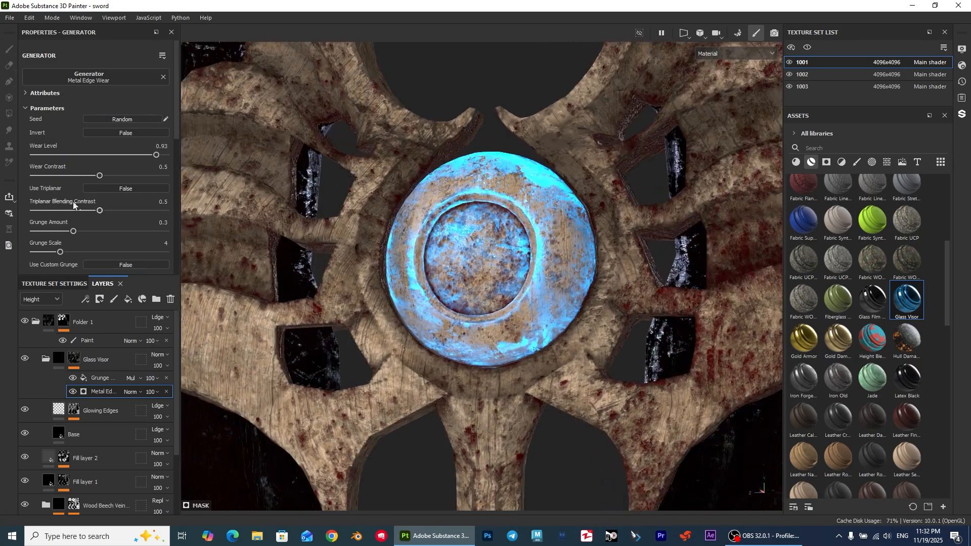
# Add a paint effect on top of the Glass Visor mask's effects and brush black over part of the boss's outer ring
pyautogui.rightClick(92, 390)
pyautogui.rightClick(99, 378)
pyautogui.click(151, 298)
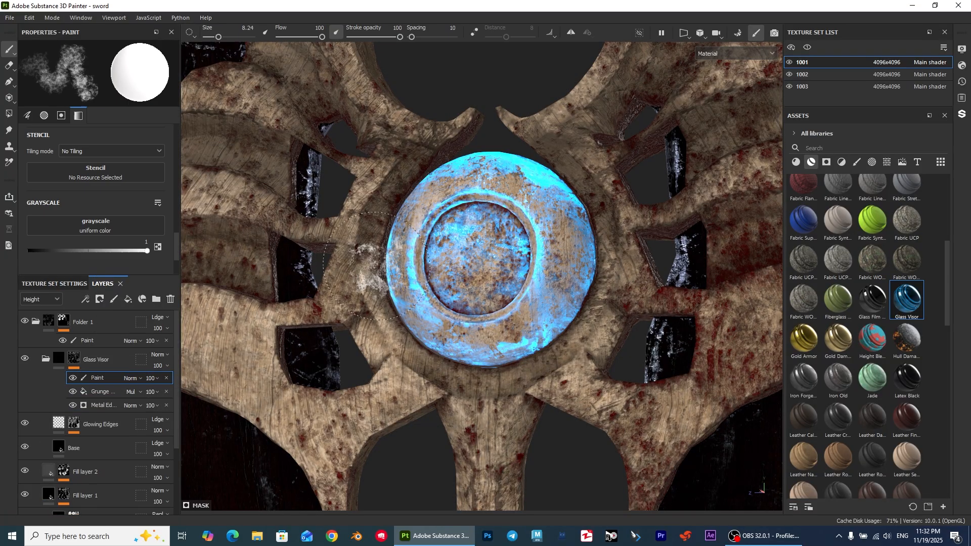
pyautogui.scroll(2, 651, 229)
pyautogui.press('x')
pyautogui.moveTo(510, 256)
pyautogui.mouseDown()
pyautogui.moveTo(576, 271)
pyautogui.moveTo(551, 309)
pyautogui.mouseUp()
pyautogui.moveTo(561, 309)
pyautogui.keyDown('alt'); pyautogui.mouseDown()
pyautogui.moveTo(529, 313)
pyautogui.moveTo(594, 293)
pyautogui.mouseUp(); pyautogui.keyUp('alt')
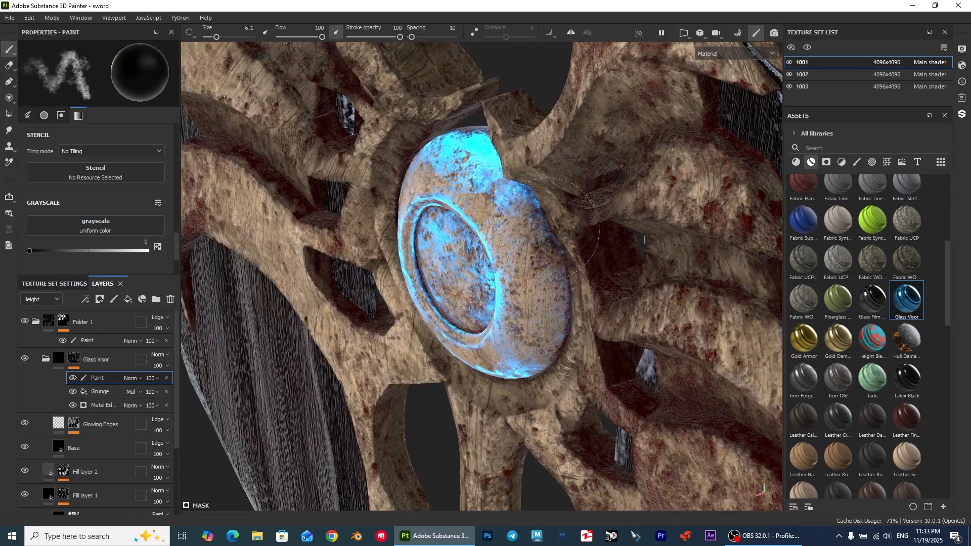
# Show the 3D and UV views together and brush black over the first ring's UV island, keeping the blue glow around its inner edge
pyautogui.press('F1')
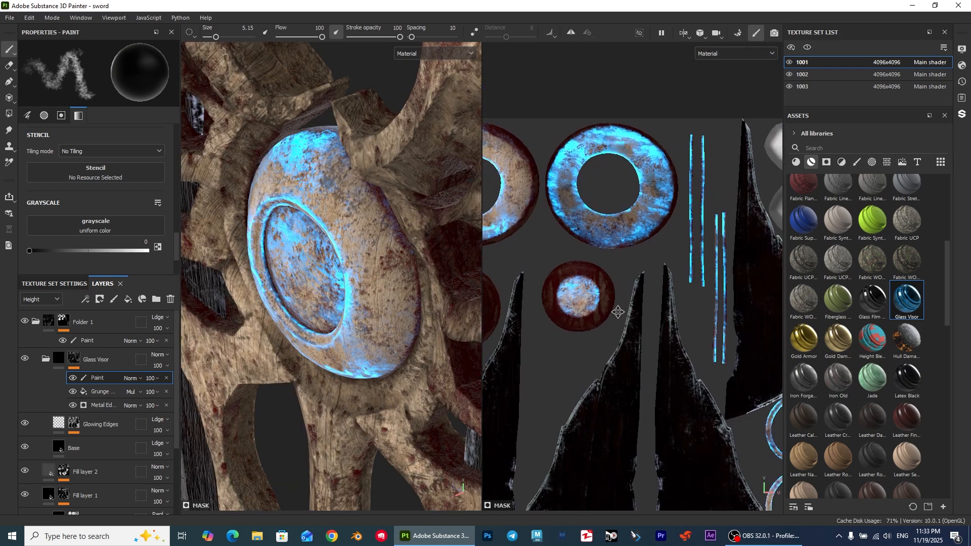
pyautogui.keyDown('alt'); pyautogui.moveTo(566, 135); pyautogui.dragTo(575, 215, button='right'); pyautogui.keyUp('alt')
pyautogui.keyDown('alt'); pyautogui.moveTo(576, 215); pyautogui.dragTo(644, 297, button='middle'); pyautogui.keyUp('alt')
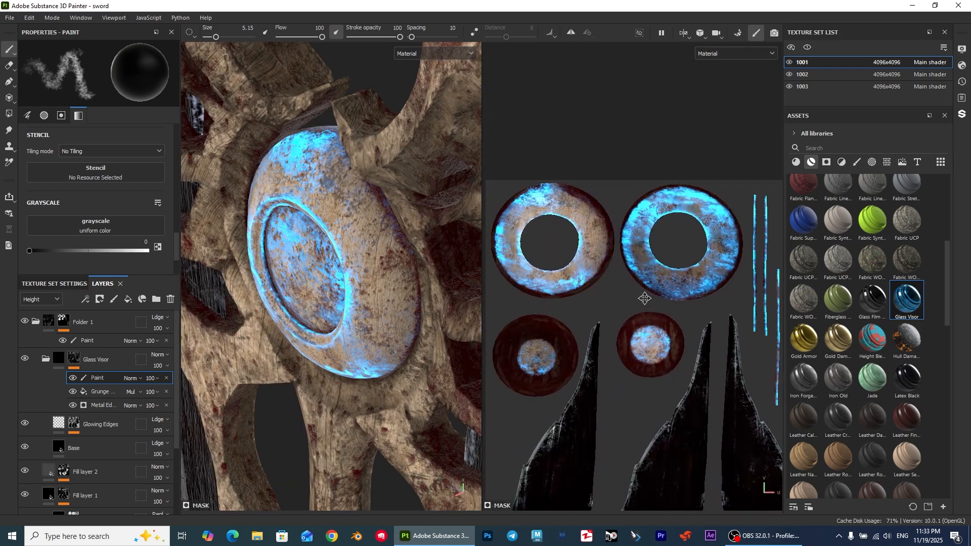
pyautogui.keyDown('alt'); pyautogui.moveTo(644, 297); pyautogui.dragTo(531, 197, button='right'); pyautogui.keyUp('alt')
pyautogui.keyDown('alt'); pyautogui.moveTo(531, 197); pyautogui.dragTo(611, 249, button='middle'); pyautogui.keyUp('alt')
pyautogui.keyDown('alt'); pyautogui.moveTo(611, 249); pyautogui.dragTo(672, 239, button='right'); pyautogui.keyUp('alt')
pyautogui.keyDown('alt'); pyautogui.moveTo(672, 240); pyautogui.dragTo(673, 219, button='middle'); pyautogui.keyUp('alt')
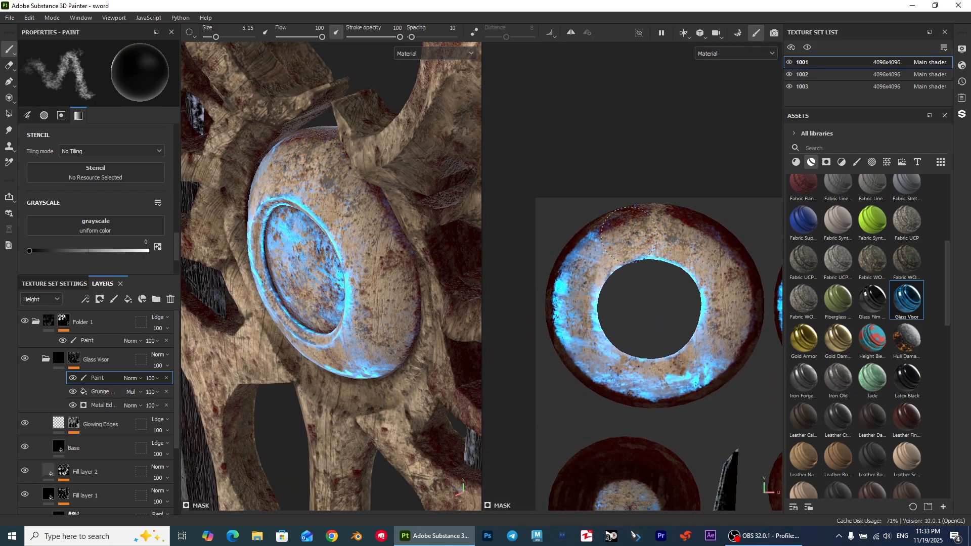
pyautogui.keyDown('alt'); pyautogui.moveTo(571, 247); pyautogui.dragTo(560, 174, button='middle'); pyautogui.keyUp('alt')
pyautogui.keyDown('alt'); pyautogui.moveTo(560, 174); pyautogui.dragTo(566, 360, button='right'); pyautogui.keyUp('alt')
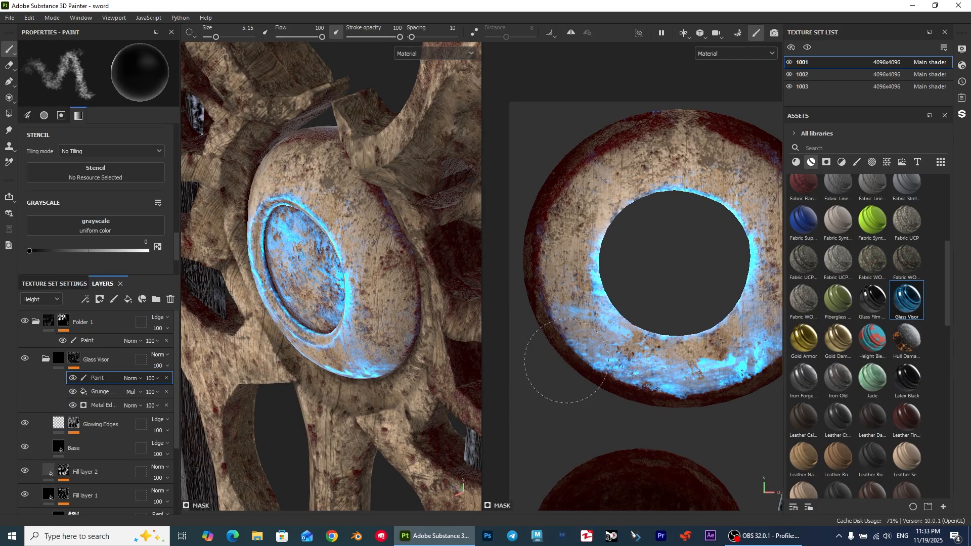
pyautogui.scroll(3, 633, 345)
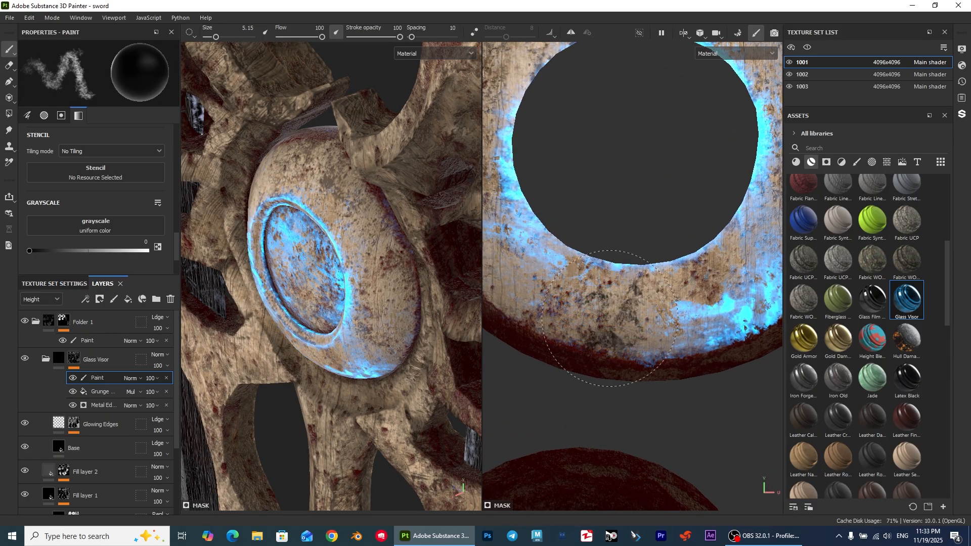
pyautogui.moveTo(574, 356); pyautogui.dragTo(710, 292)
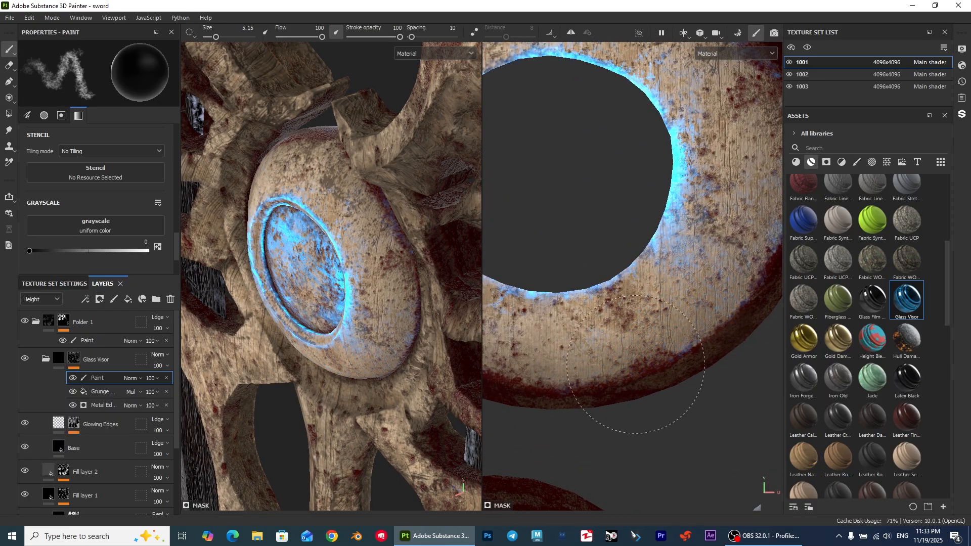
pyautogui.keyDown('alt'); pyautogui.moveTo(773, 228); pyautogui.dragTo(660, 327, button='middle'); pyautogui.keyUp('alt')
pyautogui.keyDown('alt'); pyautogui.moveTo(575, 134); pyautogui.dragTo(629, 276, button='middle'); pyautogui.keyUp('alt')
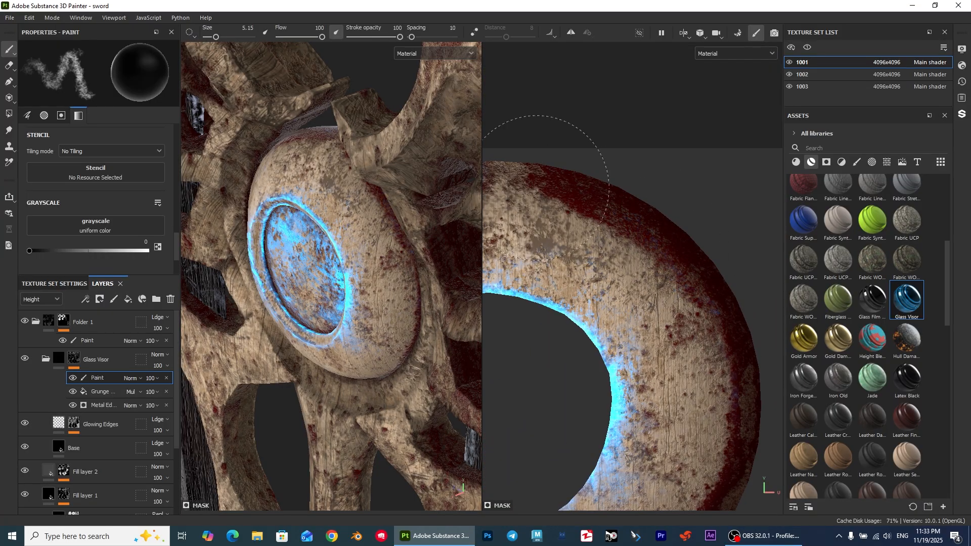
pyautogui.keyDown('alt'); pyautogui.moveTo(536, 187); pyautogui.dragTo(720, 228, button='middle'); pyautogui.keyUp('alt')
# Brush black over the outer part of the second ring's UV island, keeping the blue glow around its central hole
pyautogui.keyDown('alt'); pyautogui.moveTo(683, 314); pyautogui.dragTo(585, 271, button='right'); pyautogui.keyUp('alt')
pyautogui.keyDown('alt'); pyautogui.moveTo(759, 354); pyautogui.dragTo(584, 305, button='middle'); pyautogui.keyUp('alt')
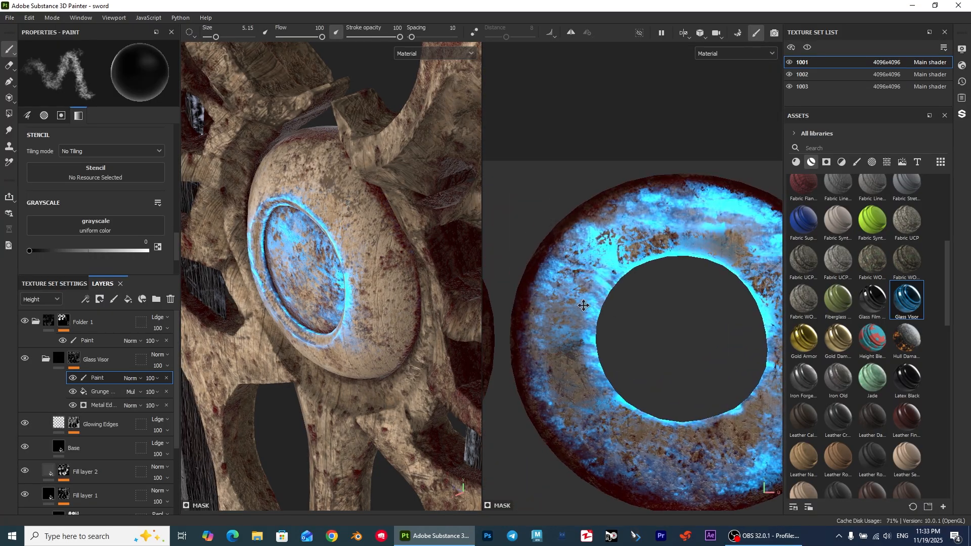
pyautogui.moveTo(324, 238)
pyautogui.keyDown('alt'); pyautogui.mouseDown()
pyautogui.moveTo(424, 241)
pyautogui.moveTo(435, 230)
pyautogui.mouseUp(); pyautogui.keyUp('alt')
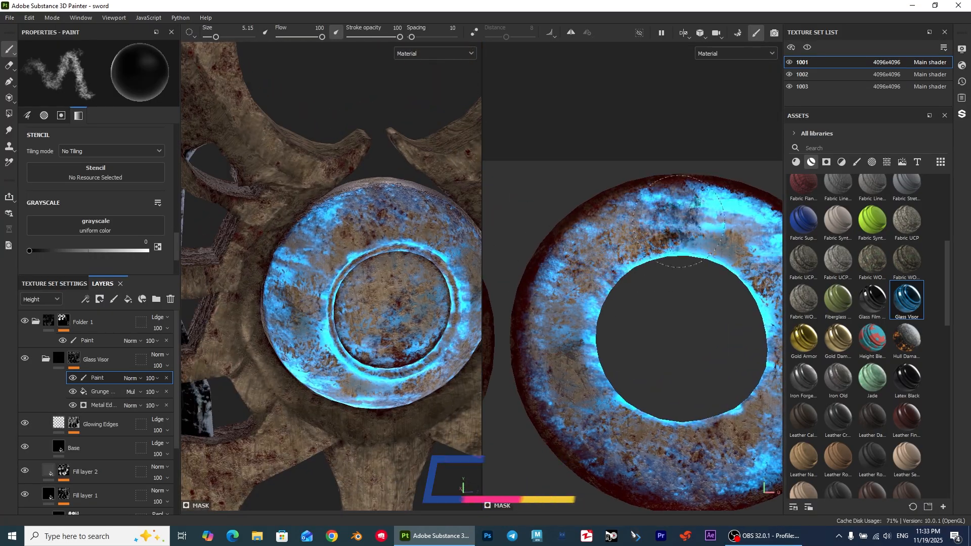
pyautogui.moveTo(597, 237)
pyautogui.mouseDown()
pyautogui.moveTo(663, 215)
pyautogui.moveTo(754, 205)
pyautogui.mouseUp()
pyautogui.keyDown('alt'); pyautogui.moveTo(728, 199); pyautogui.dragTo(581, 194, button='middle'); pyautogui.keyUp('alt')
pyautogui.moveTo(559, 189)
pyautogui.mouseDown()
pyautogui.moveTo(628, 202)
pyautogui.moveTo(700, 277)
pyautogui.mouseUp()
pyautogui.moveTo(699, 342); pyautogui.dragTo(660, 266)
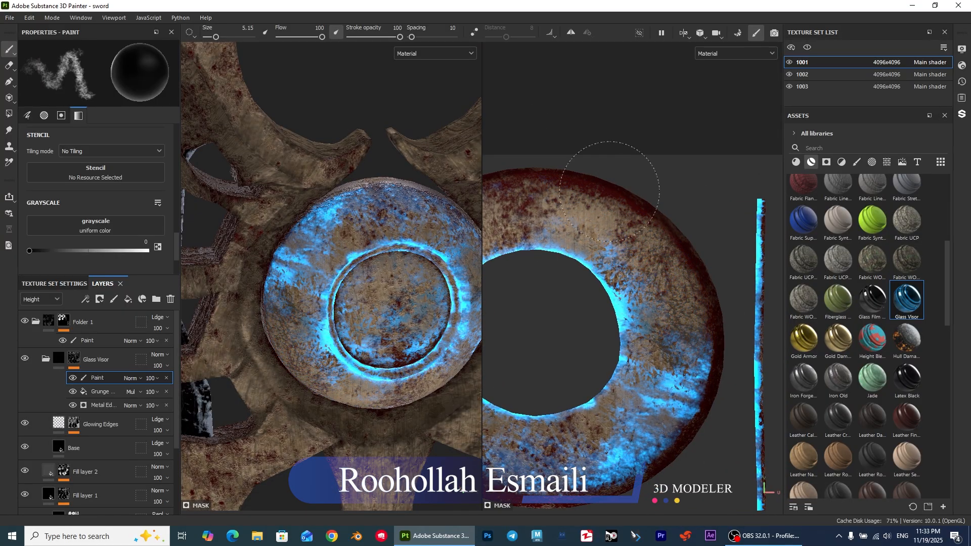
pyautogui.keyDown('alt'); pyautogui.moveTo(602, 177); pyautogui.dragTo(604, 111, button='middle'); pyautogui.keyUp('alt')
pyautogui.moveTo(665, 336); pyautogui.dragTo(697, 304)
pyautogui.moveTo(617, 400); pyautogui.dragTo(563, 392)
pyautogui.keyDown('alt'); pyautogui.moveTo(564, 392); pyautogui.dragTo(676, 378, button='middle'); pyautogui.keyUp('alt')
pyautogui.moveTo(638, 403)
pyautogui.mouseDown()
pyautogui.moveTo(584, 390)
pyautogui.moveTo(550, 364)
pyautogui.mouseUp()
pyautogui.keyDown('alt'); pyautogui.moveTo(551, 364); pyautogui.dragTo(592, 440, button='middle'); pyautogui.keyUp('alt')
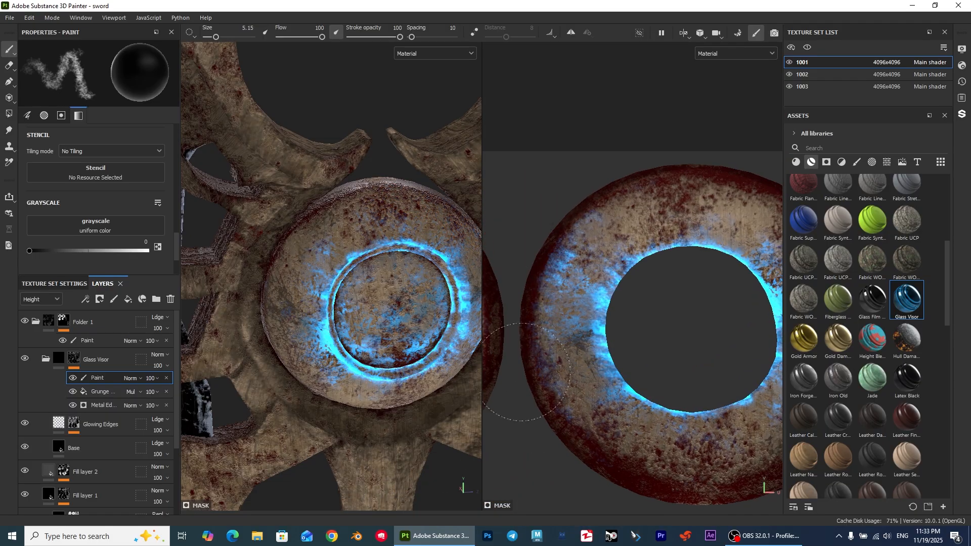
pyautogui.keyDown('alt'); pyautogui.moveTo(638, 473); pyautogui.dragTo(572, 430, button='middle'); pyautogui.keyUp('alt')
# Try brushing white over the boss's inner disc in the UV view and undo the last stroke
pyautogui.keyDown('alt'); pyautogui.moveTo(354, 304); pyautogui.dragTo(305, 268); pyautogui.keyUp('alt')
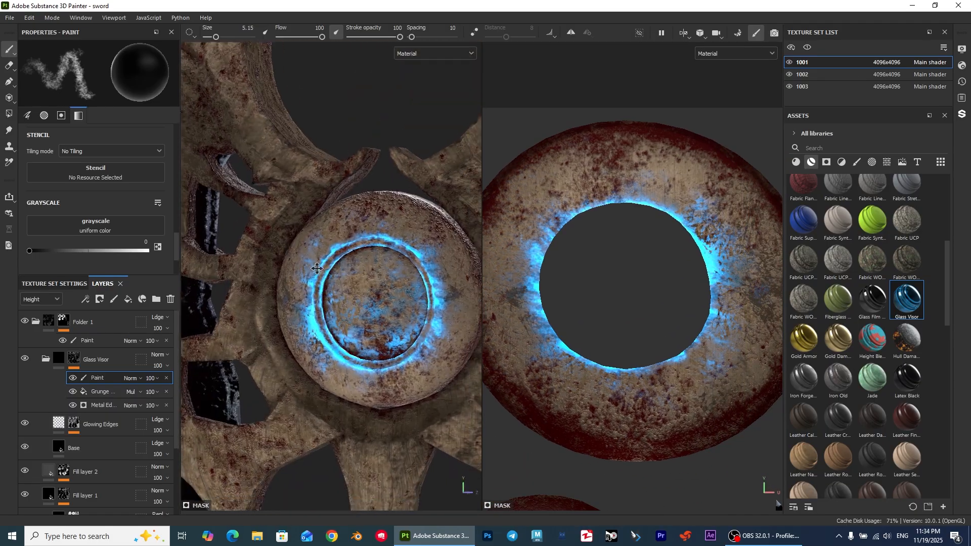
pyautogui.scroll(-4, 649, 309)
pyautogui.scroll(5, 648, 309)
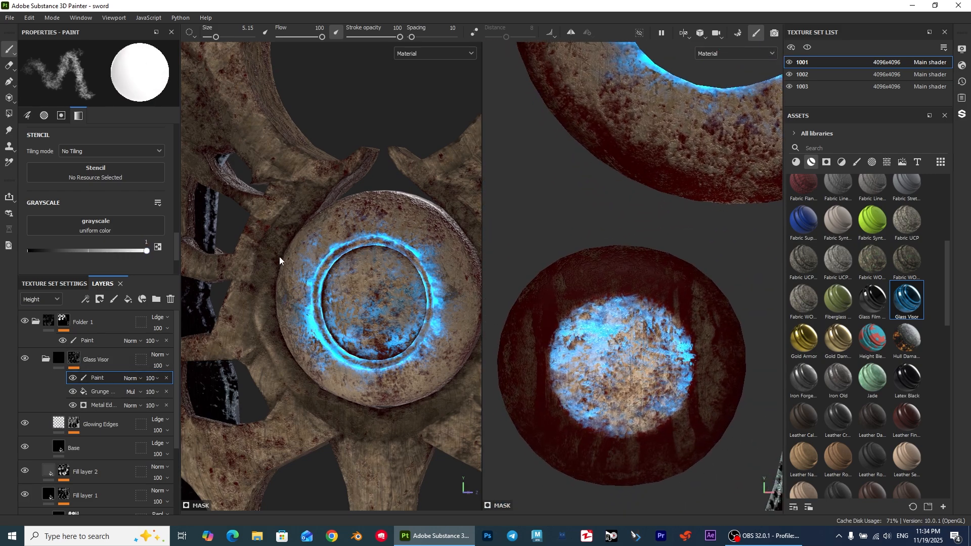
pyautogui.moveTo(657, 359); pyautogui.dragTo(615, 395)
pyautogui.moveTo(638, 384)
pyautogui.keyDown('ctrl'); pyautogui.mouseDown(button='right')
pyautogui.moveTo(728, 384)
pyautogui.moveTo(659, 372)
pyautogui.mouseUp(button='right'); pyautogui.keyUp('ctrl')
pyautogui.click(638, 385)
pyautogui.hotkey('ctrl', 'z')
# Polygon-fill the UV islands of both inner discs with white in the Glass Visor mask and return to the paint brush
pyautogui.press('4')
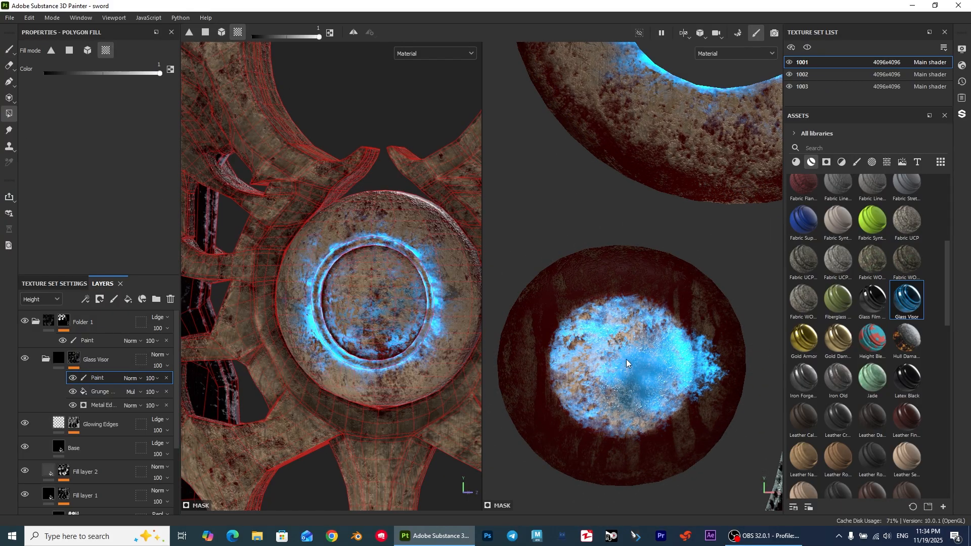
pyautogui.click(627, 360)
pyautogui.scroll(-5, 632, 373)
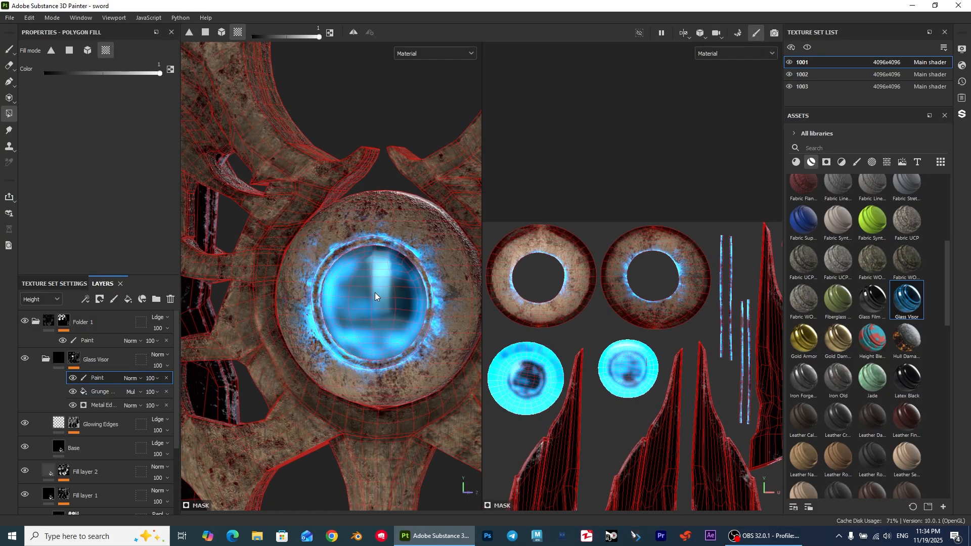
pyautogui.press('1')
pyautogui.scroll(-3, 379, 318)
pyautogui.keyDown('alt'); pyautogui.moveTo(370, 250); pyautogui.dragTo(342, 223); pyautogui.keyUp('alt')
pyautogui.scroll(3, 389, 366)
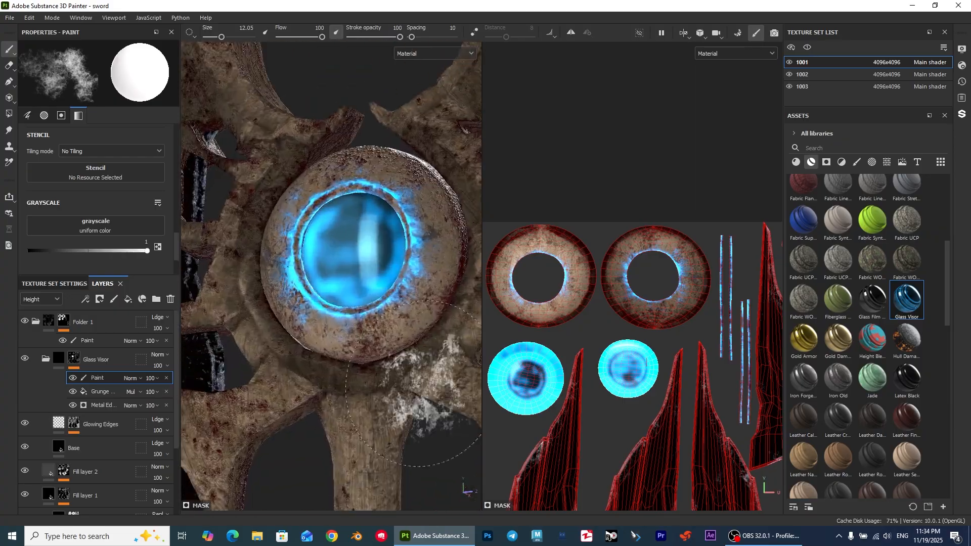
pyautogui.click(108, 393)
pyautogui.keyDown('alt'); pyautogui.moveTo(316, 292); pyautogui.dragTo(332, 286, button='middle'); pyautogui.keyUp('alt')
pyautogui.scroll(3, 331, 286)
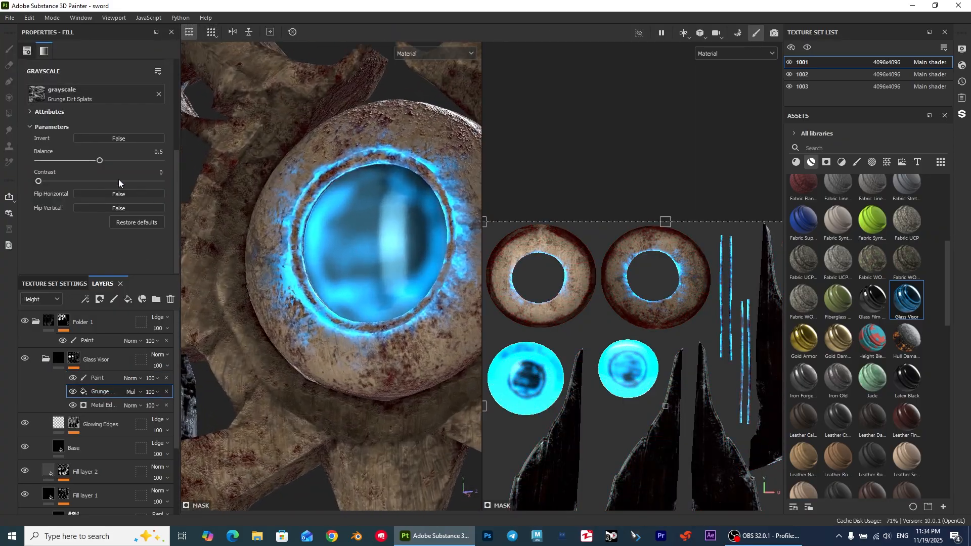
pyautogui.keyDown('alt'); pyautogui.moveTo(354, 228); pyautogui.dragTo(298, 263, button='middle'); pyautogui.keyUp('alt')
# Show only the 3D view and choose the branching-crack Kyle's brush at size 2.85 for the Glass Visor mask's paint effect
pyautogui.click(98, 377)
pyautogui.press('F2')
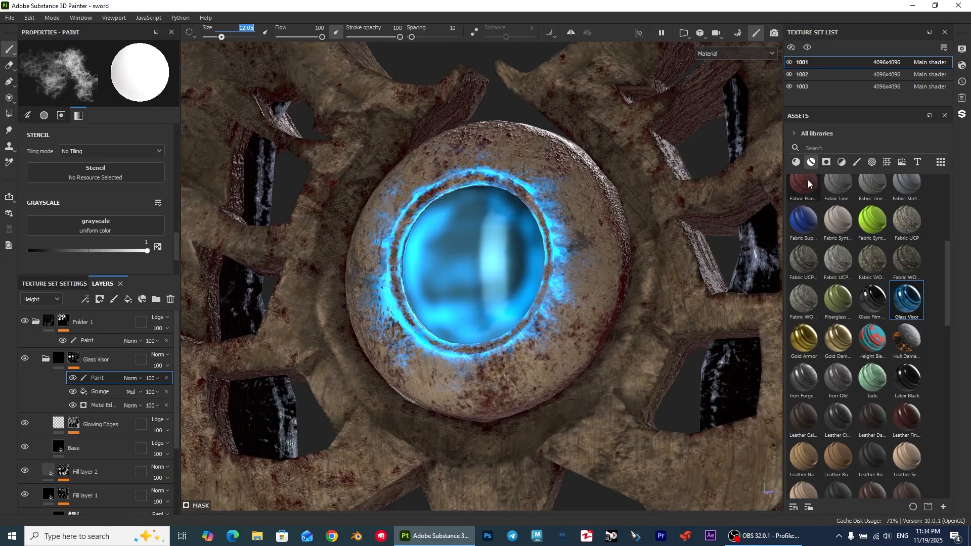
pyautogui.click(854, 164)
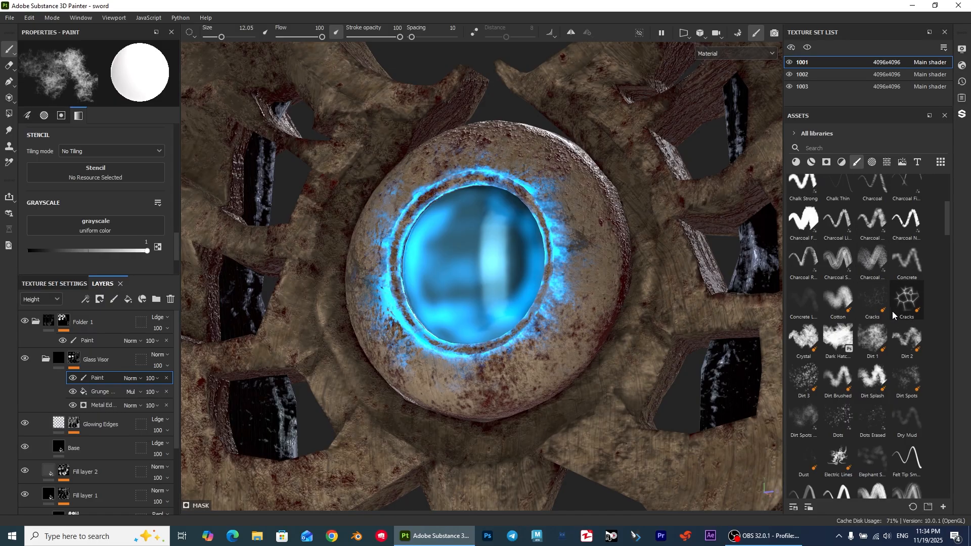
pyautogui.scroll(-6, 957, 270)
pyautogui.scroll(-8, 957, 271)
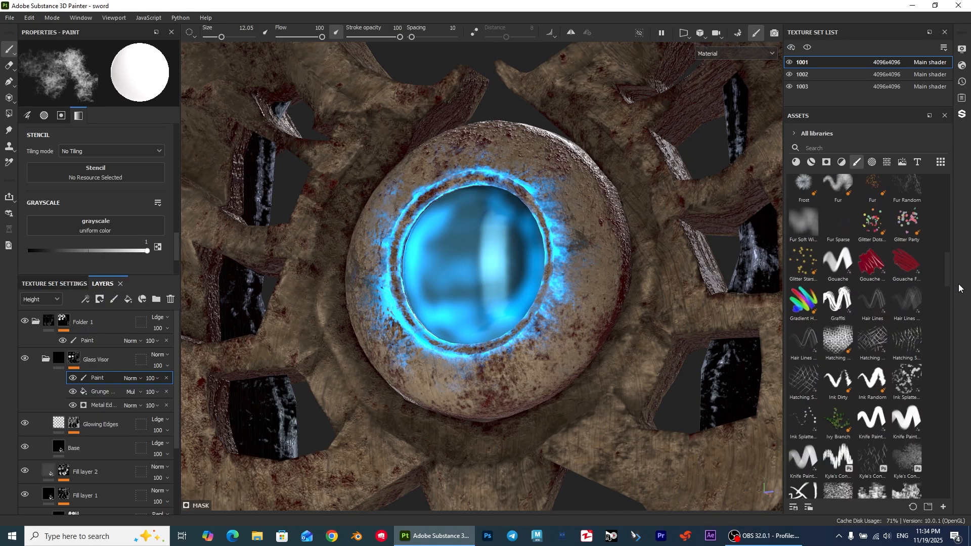
pyautogui.click(807, 310)
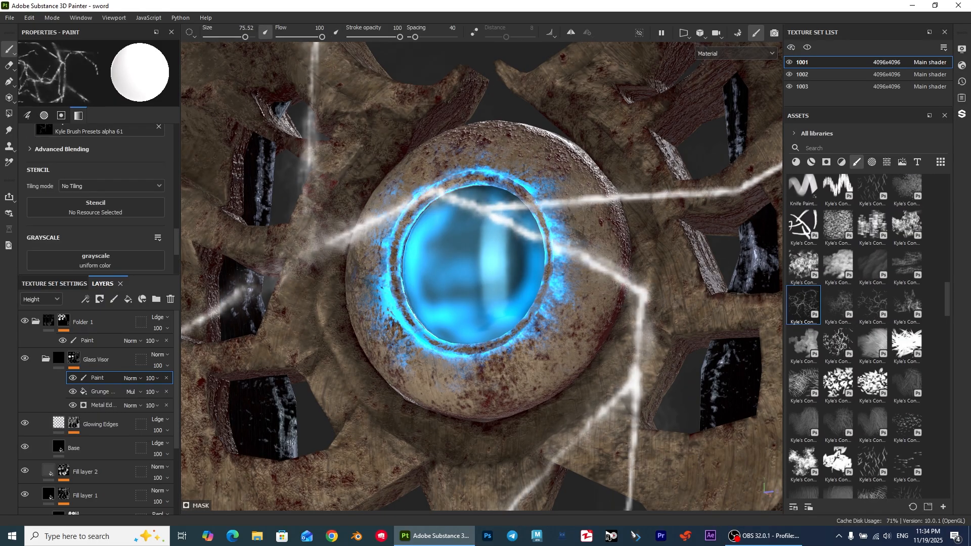
pyautogui.scroll(5, 498, 349)
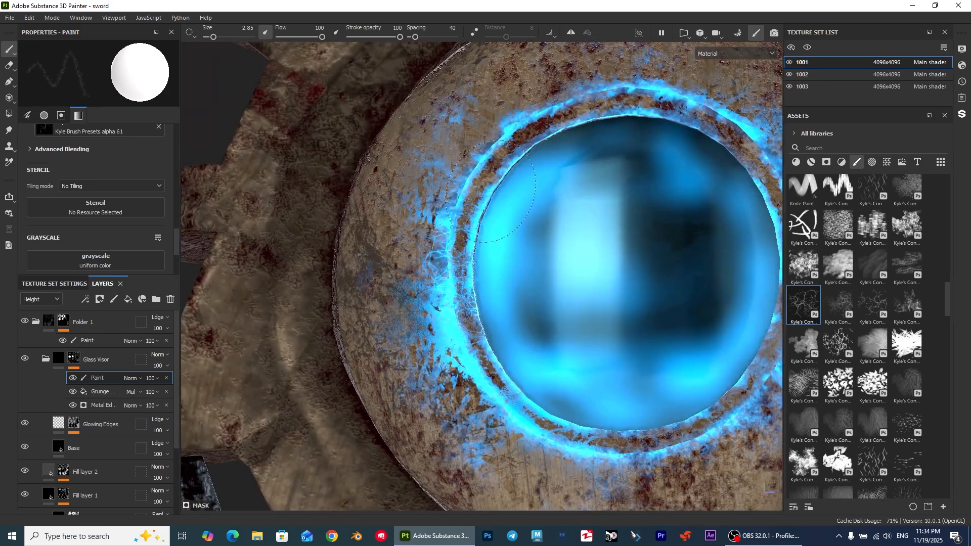
# Paint fine white crack strokes at size 2.85 around the glowing ring bordering the boss's glass core
pyautogui.keyDown('alt'); pyautogui.moveTo(489, 167); pyautogui.dragTo(463, 226, button='middle'); pyautogui.keyUp('alt')
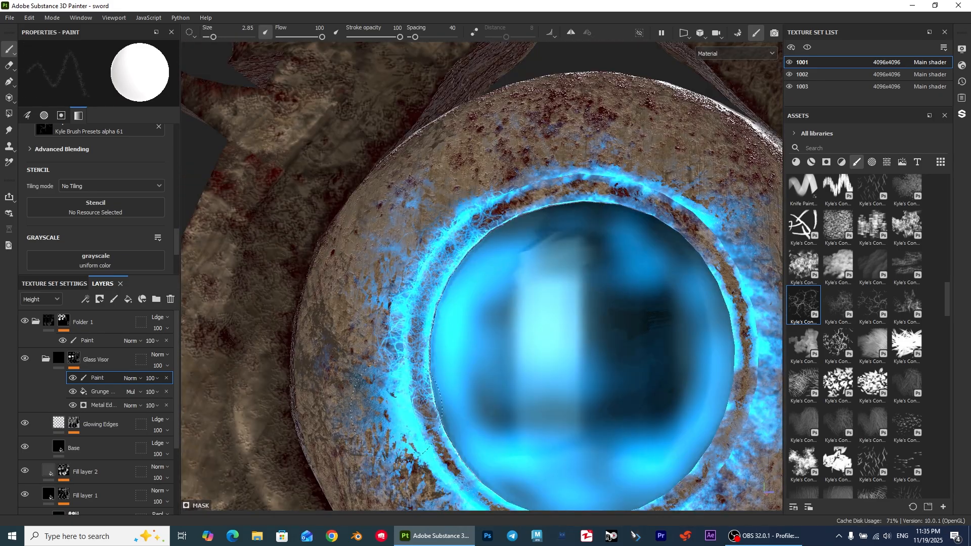
pyautogui.keyDown('alt'); pyautogui.moveTo(457, 459); pyautogui.dragTo(475, 262); pyautogui.keyUp('alt')
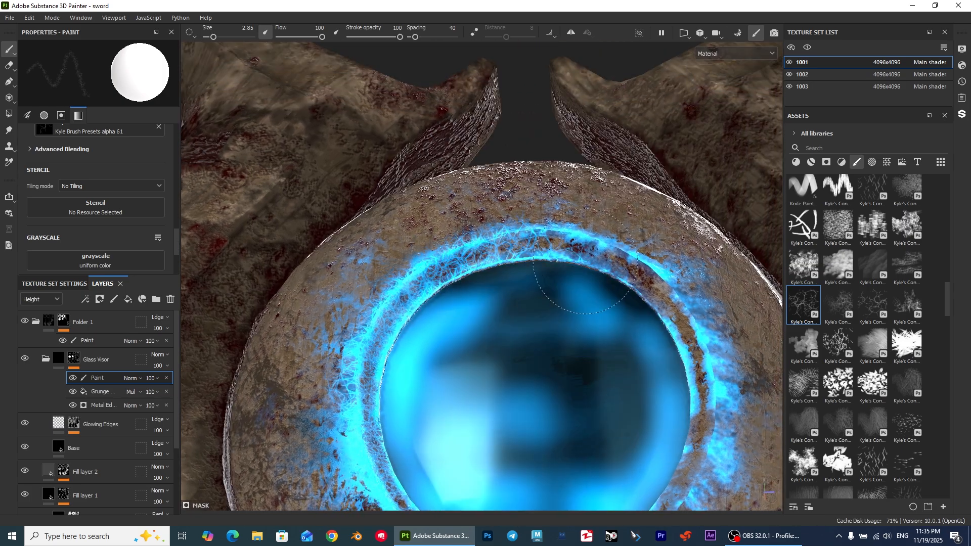
pyautogui.keyDown('alt'); pyautogui.moveTo(693, 400); pyautogui.dragTo(640, 275); pyautogui.keyUp('alt')
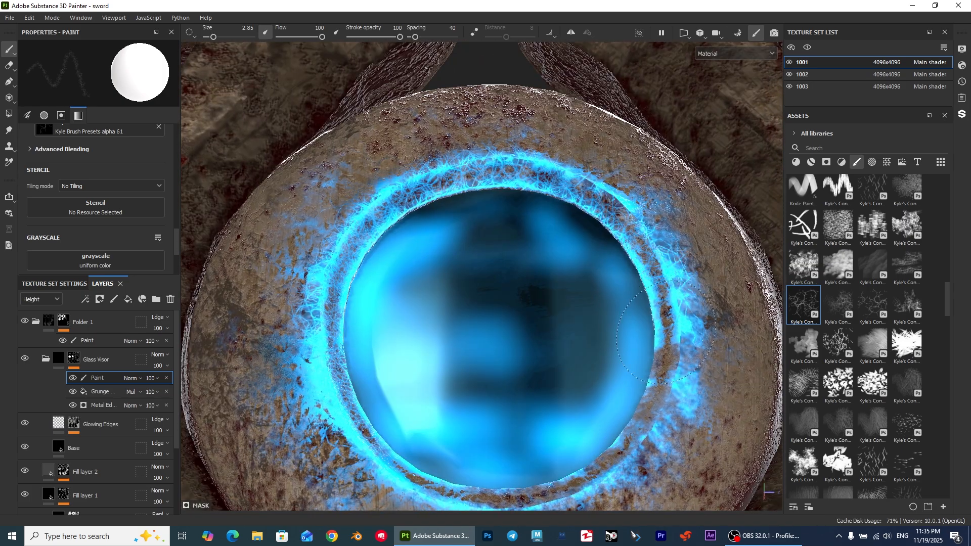
pyautogui.keyDown('alt'); pyautogui.moveTo(540, 454); pyautogui.dragTo(648, 430); pyautogui.keyUp('alt')
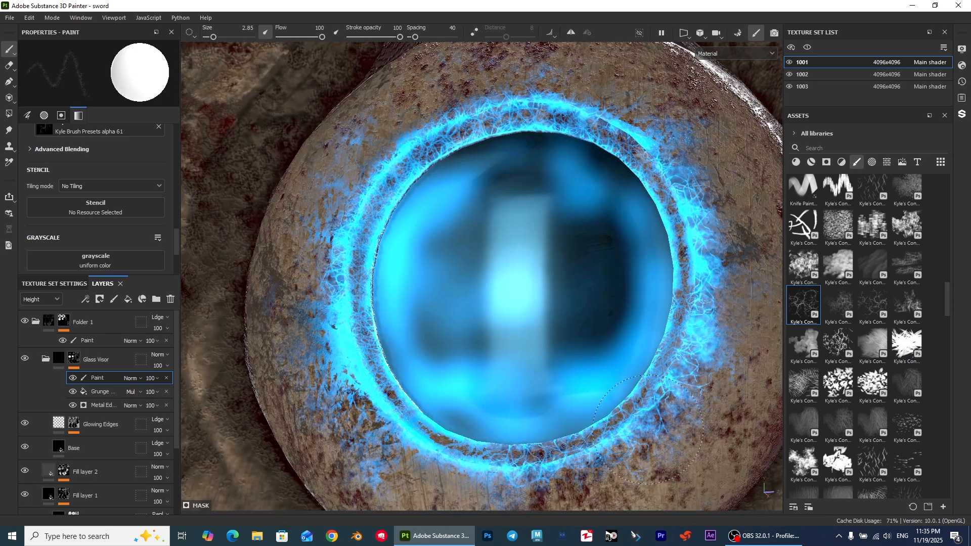
# Enlarge the crack brush to 7.25 and paint branching glow cracks outward across the boss's wooden outer ring
pyautogui.scroll(-3, 612, 414)
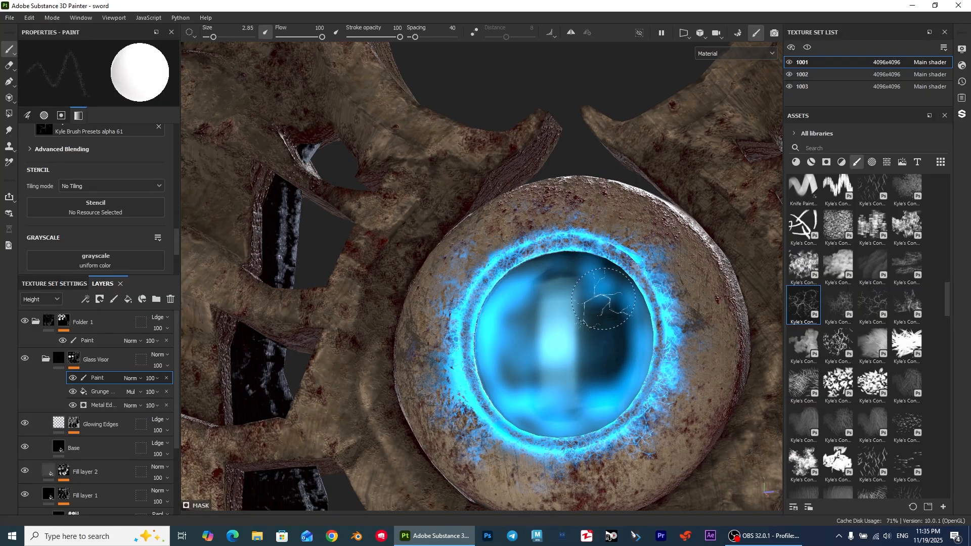
pyautogui.click(635, 255)
pyautogui.press(']')
pyautogui.press(']')
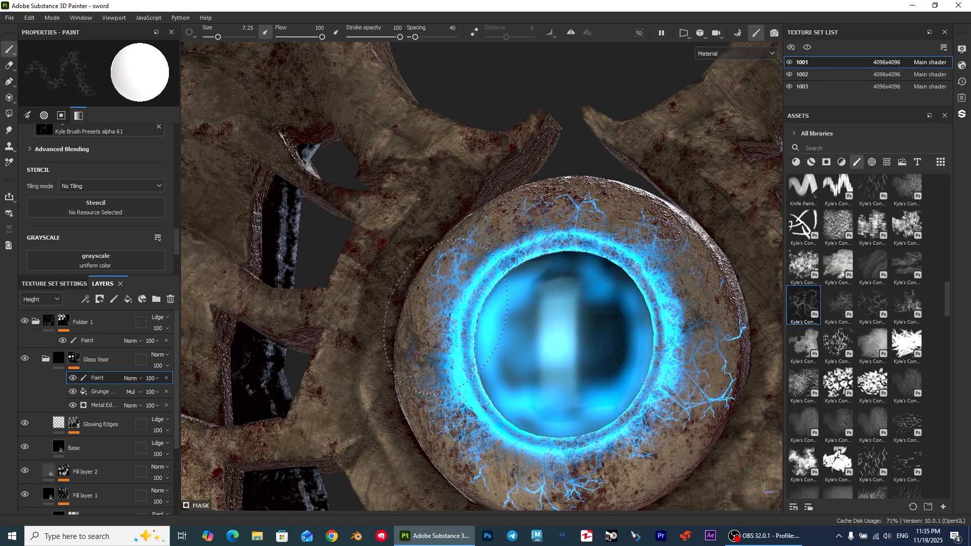
# Paint the large branching glow cracks at size 7.25 across the outer ring on the boss's opposite face
pyautogui.scroll(-4, 498, 273)
pyautogui.keyDown('alt'); pyautogui.moveTo(498, 304); pyautogui.dragTo(728, 308); pyautogui.keyUp('alt')
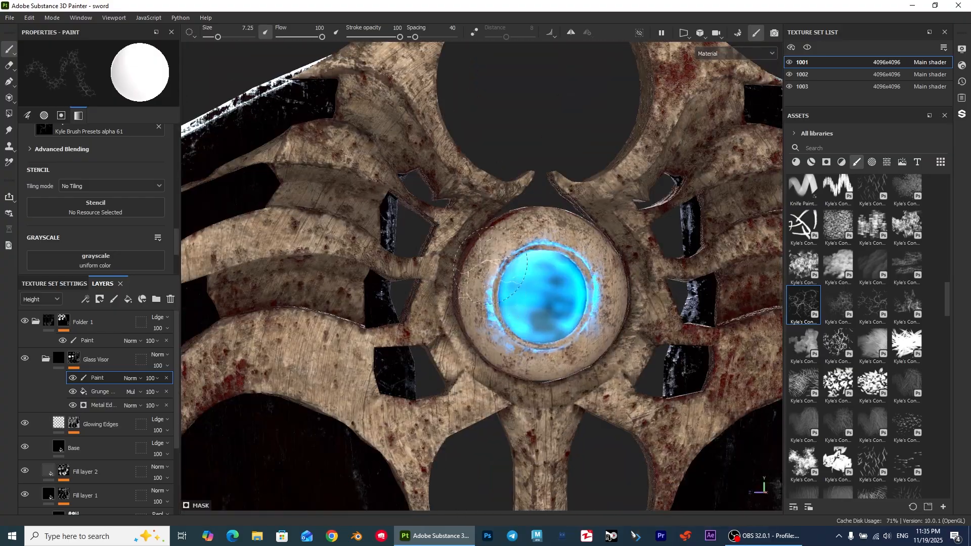
pyautogui.scroll(2, 657, 298)
pyautogui.click(500, 341)
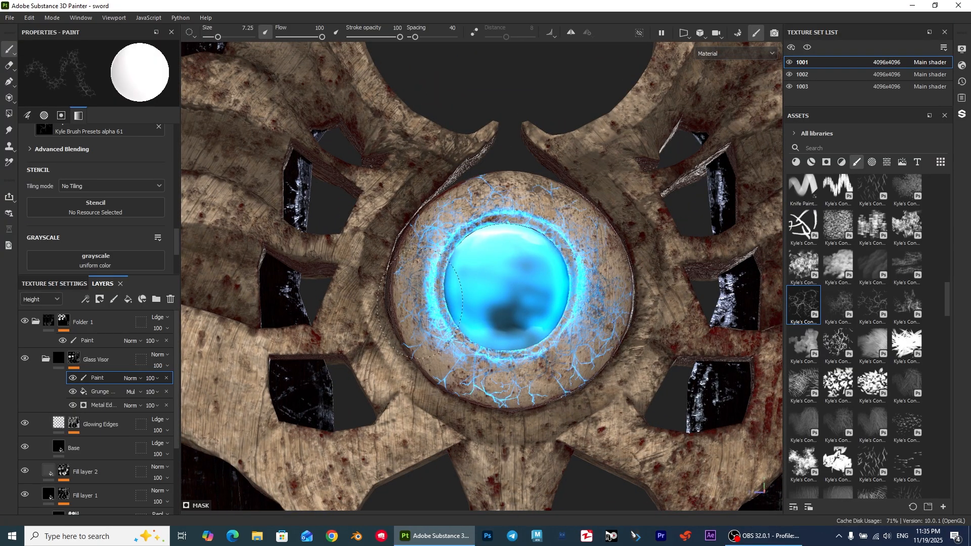
# Reduce the crack brush to 2.23 and paint dense fine cracks around the glass rim on the opposite face
pyautogui.scroll(5, 548, 324)
pyautogui.keyDown('alt'); pyautogui.moveTo(457, 280); pyautogui.dragTo(501, 282, button='middle'); pyautogui.keyUp('alt')
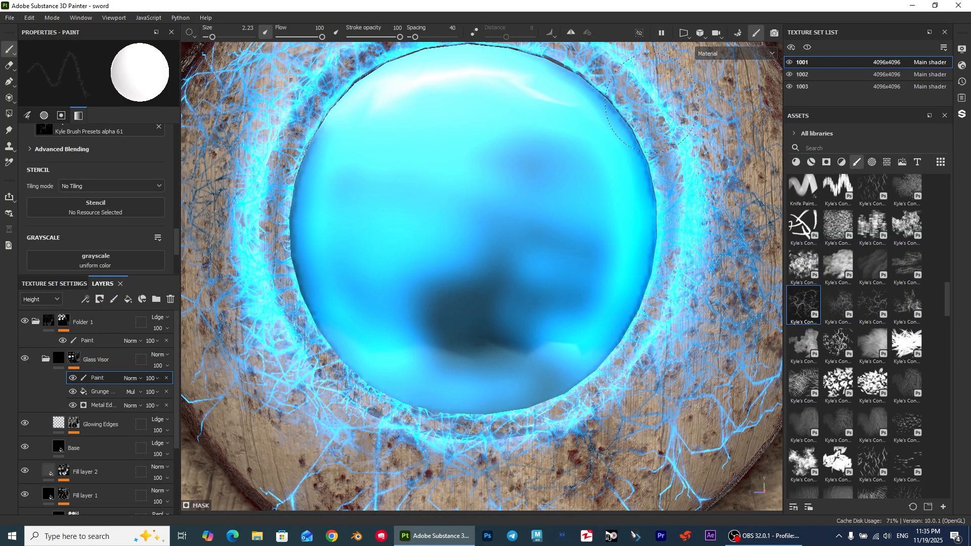
pyautogui.scroll(-3, 574, 213)
pyautogui.keyDown('alt'); pyautogui.moveTo(536, 167); pyautogui.dragTo(576, 212, button='middle'); pyautogui.keyUp('alt')
pyautogui.scroll(2, 540, 167)
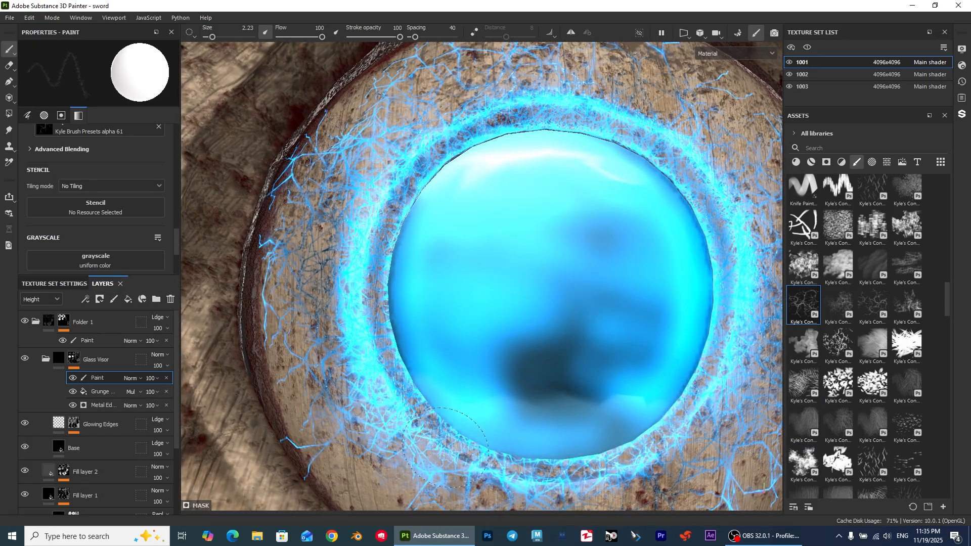
# Examine the whole axe from the textured head and glowing boss down the bare handle to the spear tip
pyautogui.keyDown('alt'); pyautogui.moveTo(598, 337); pyautogui.dragTo(492, 128, button='right'); pyautogui.keyUp('alt')
pyautogui.keyDown('alt'); pyautogui.moveTo(642, 362); pyautogui.dragTo(579, 240, button='middle'); pyautogui.keyUp('alt')
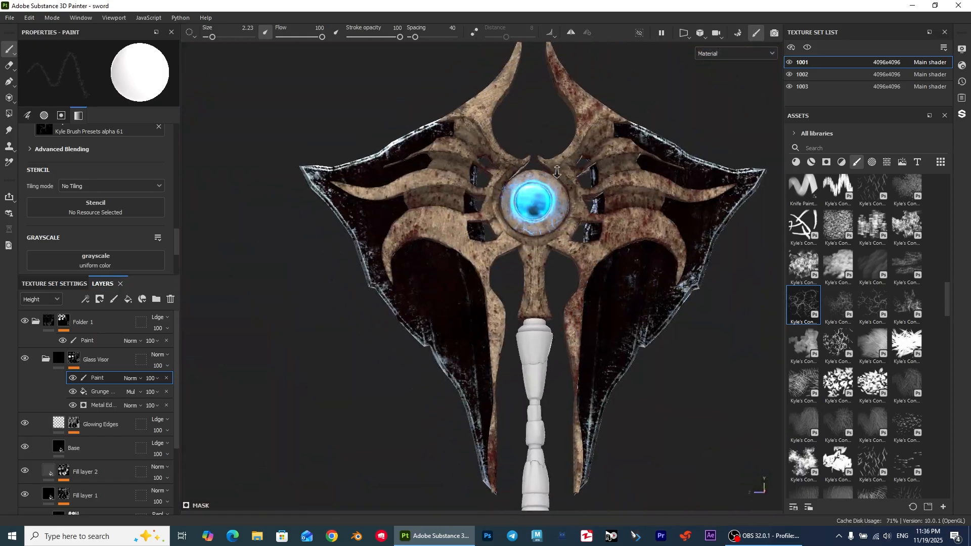
pyautogui.keyDown('alt'); pyautogui.moveTo(579, 241); pyautogui.dragTo(624, 276); pyautogui.keyUp('alt')
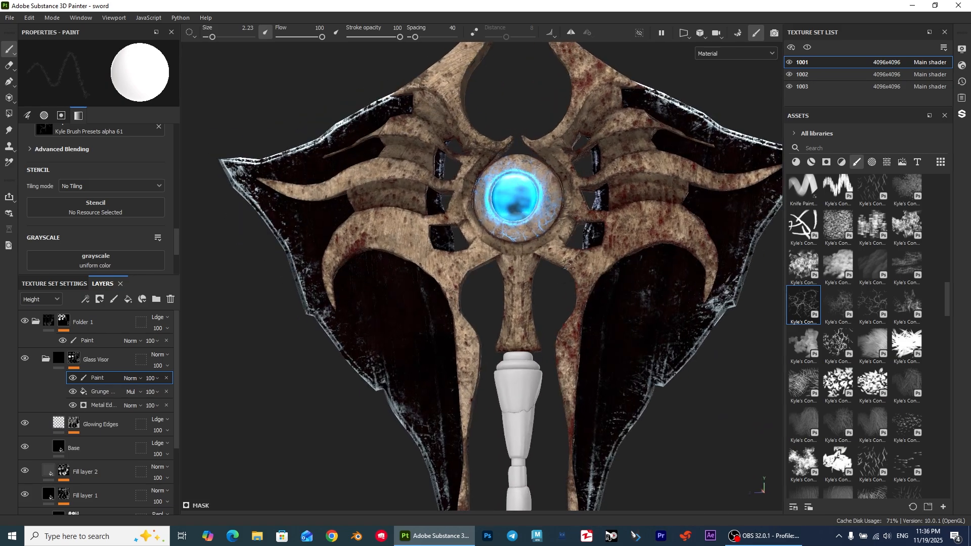
pyautogui.scroll(-3, 520, 257)
pyautogui.keyDown('alt'); pyautogui.moveTo(536, 139); pyautogui.dragTo(537, 243, button='middle'); pyautogui.keyUp('alt')
pyautogui.scroll(3, 536, 244)
pyautogui.keyDown('alt'); pyautogui.moveTo(537, 244); pyautogui.dragTo(495, 219); pyautogui.keyUp('alt')
pyautogui.scroll(-3, 495, 219)
pyautogui.keyDown('alt'); pyautogui.moveTo(508, 455); pyautogui.dragTo(522, 200, button='middle'); pyautogui.keyUp('alt')
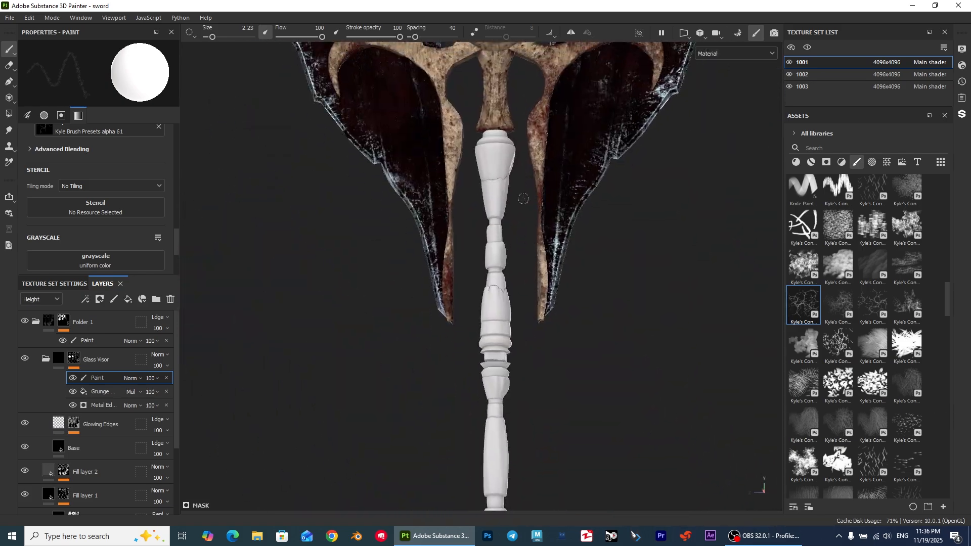
pyautogui.keyDown('alt'); pyautogui.moveTo(528, 347); pyautogui.dragTo(511, 145, button='middle'); pyautogui.keyUp('alt')
pyautogui.keyDown('alt'); pyautogui.moveTo(511, 145); pyautogui.dragTo(541, 273, button='right'); pyautogui.keyUp('alt')
pyautogui.keyDown('alt'); pyautogui.moveTo(541, 273); pyautogui.dragTo(536, 203, button='middle'); pyautogui.keyUp('alt')
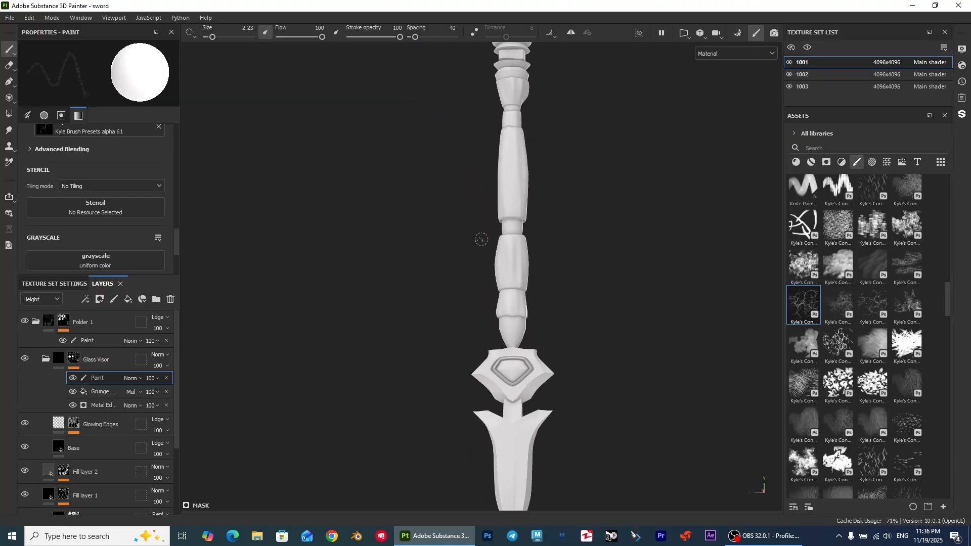
# Collapse Folder 1 in texture set 1001 and copy the whole folder
pyautogui.click(35, 321)
pyautogui.keyDown('alt'); pyautogui.moveTo(400, 333); pyautogui.dragTo(388, 351, button='middle'); pyautogui.keyUp('alt')
pyautogui.keyDown('alt'); pyautogui.moveTo(471, 230); pyautogui.dragTo(427, 489, button='middle'); pyautogui.keyUp('alt')
pyautogui.scroll(-2, 429, 303)
pyautogui.keyDown('alt'); pyautogui.moveTo(428, 152); pyautogui.dragTo(430, 360, button='middle'); pyautogui.keyUp('alt')
pyautogui.click(92, 323)
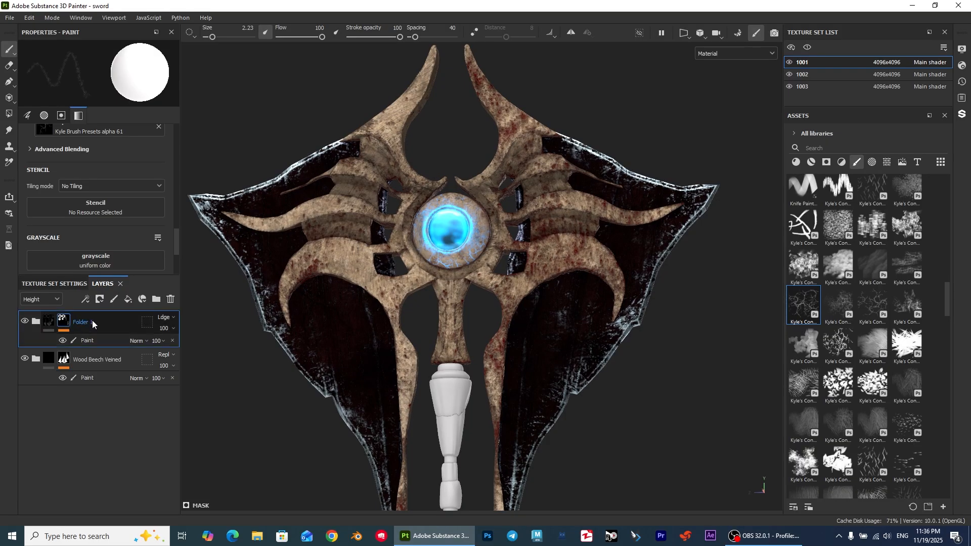
pyautogui.rightClick(92, 323)
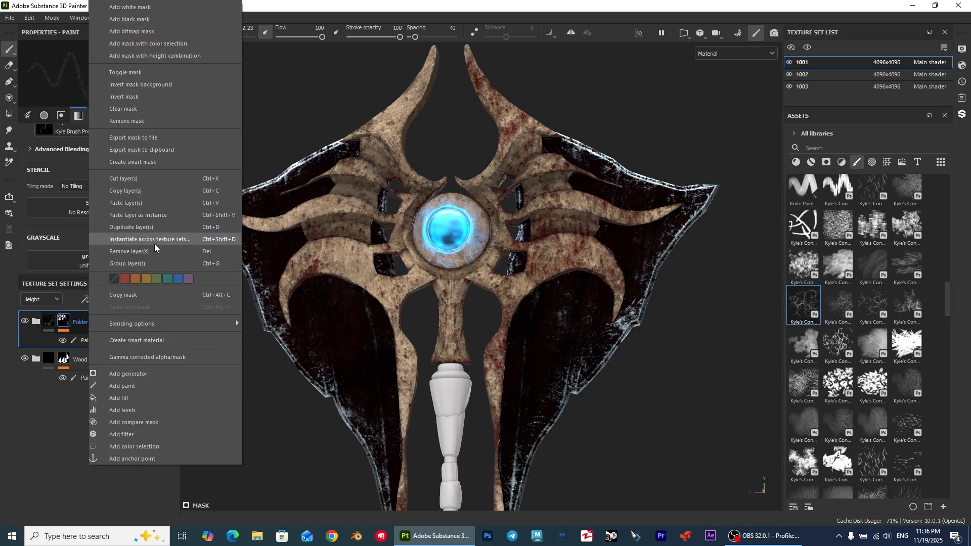
pyautogui.click(139, 193)
# Check which parts texture set 1002 covers, select texture set 1003 and paste the copied folder into it
pyautogui.keyDown('alt'); pyautogui.moveTo(458, 347); pyautogui.dragTo(299, 99, button='right'); pyautogui.keyUp('alt')
pyautogui.keyDown('alt'); pyautogui.moveTo(433, 290); pyautogui.dragTo(426, 196, button='middle'); pyautogui.keyUp('alt')
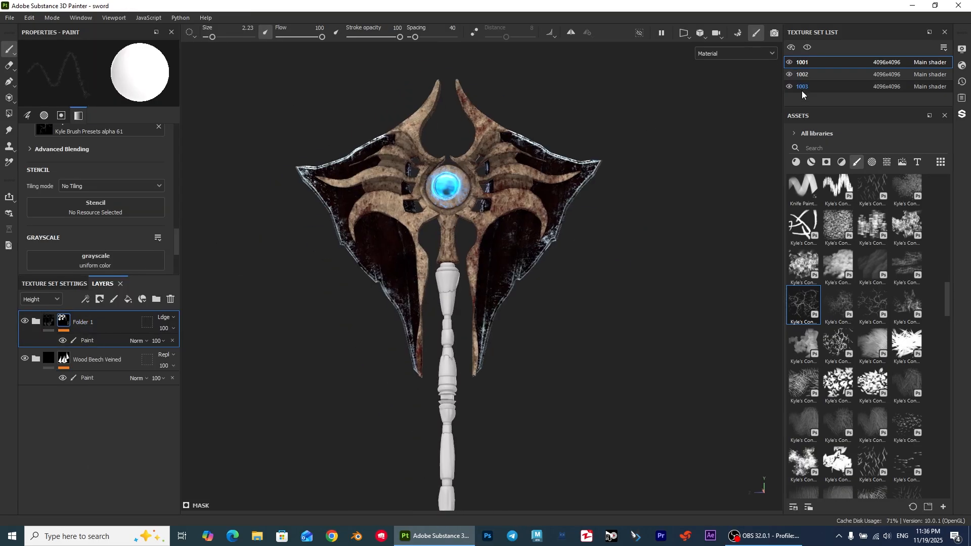
pyautogui.click(787, 75)
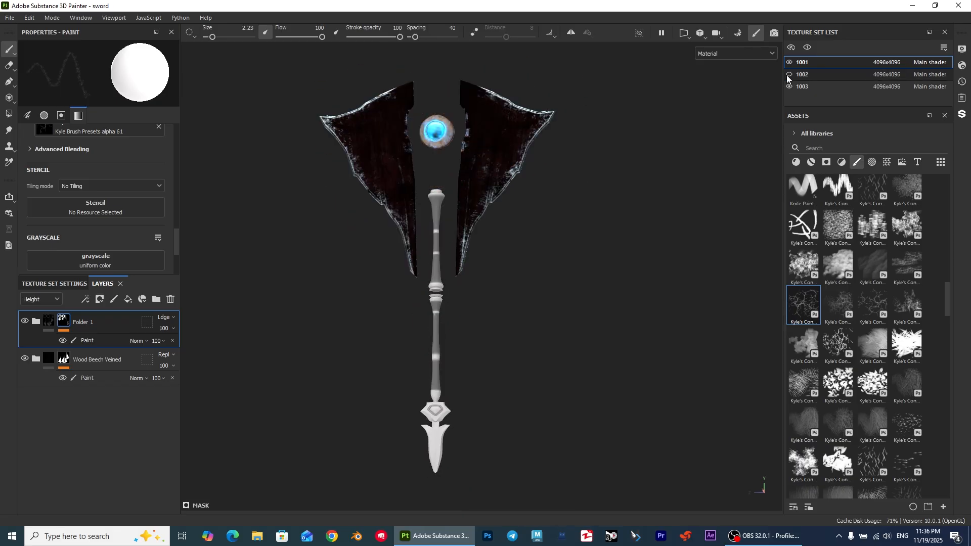
pyautogui.click(789, 74)
pyautogui.click(805, 87)
pyautogui.click(789, 87)
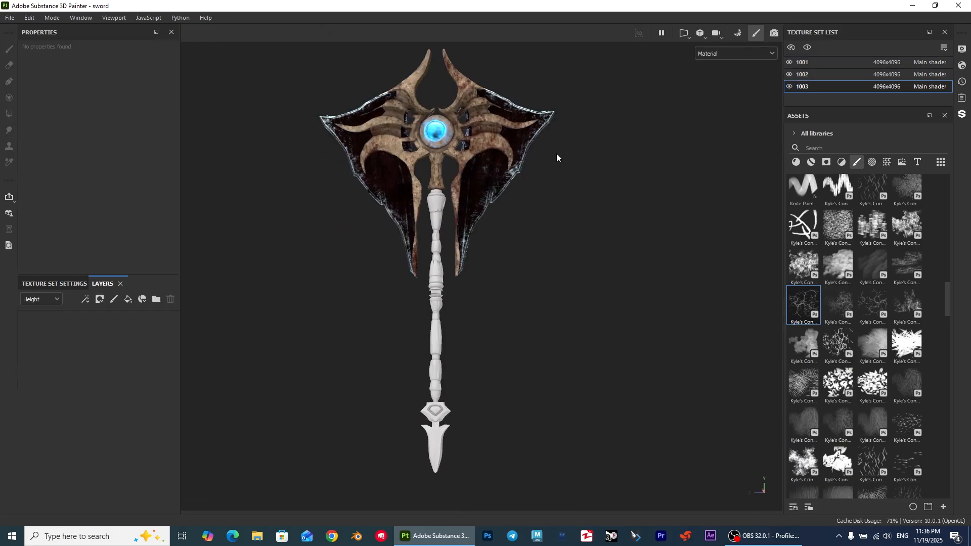
pyautogui.rightClick(68, 347)
pyautogui.click(104, 378)
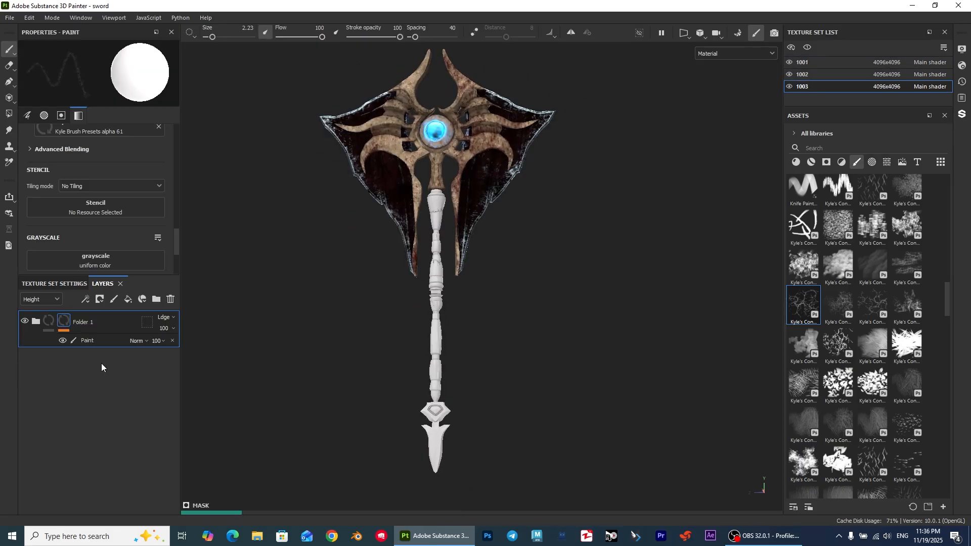
# Delete the pasted folder's mask paint effect, give the folder a fresh black mask and add a new paint effect
pyautogui.moveTo(388, 368); pyautogui.dragTo(453, 290, button='middle')
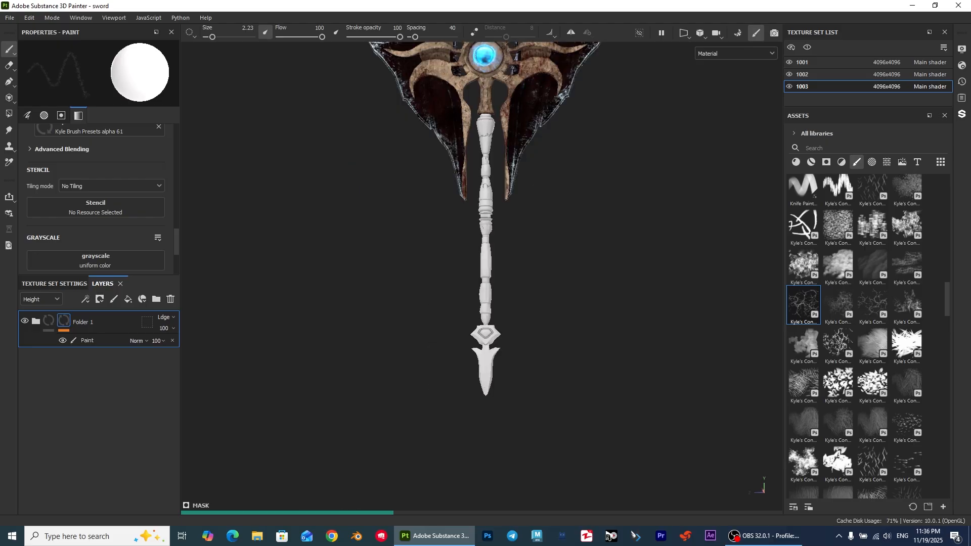
pyautogui.keyDown('alt'); pyautogui.moveTo(479, 334); pyautogui.dragTo(437, 365, button='middle'); pyautogui.keyUp('alt')
pyautogui.scroll(3, 484, 319)
pyautogui.click(171, 342)
pyautogui.rightClick(78, 324)
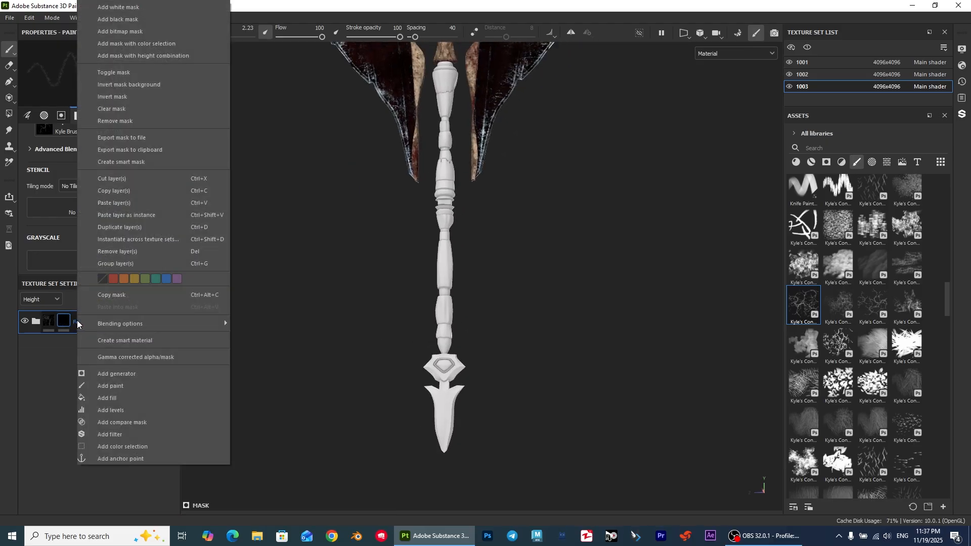
pyautogui.click(126, 19)
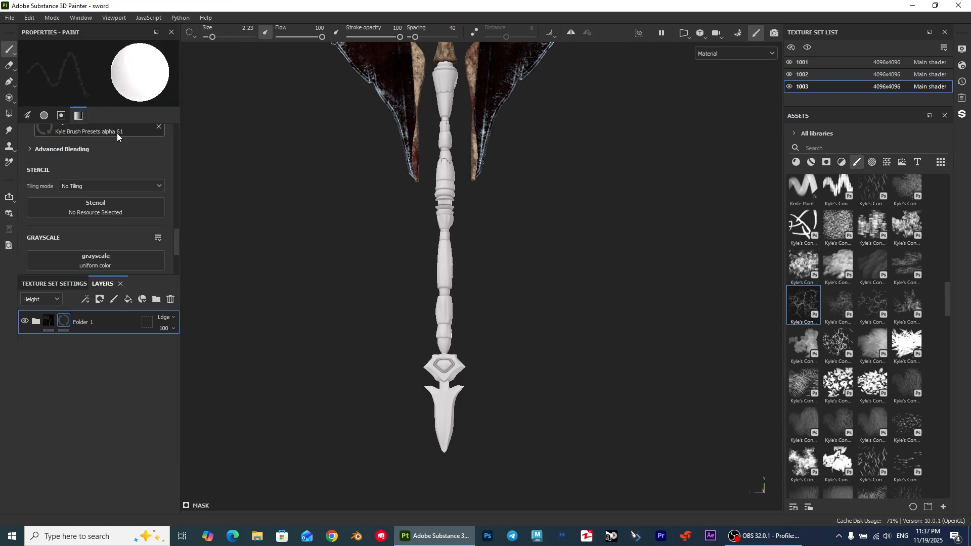
pyautogui.rightClick(86, 321)
pyautogui.click(125, 383)
# Polygon-fill the diamond-shaped guard and the frame around its gem with white in the folder's mask and return to the paint brush
pyautogui.press('4')
pyautogui.keyDown('alt'); pyautogui.moveTo(445, 283); pyautogui.dragTo(468, 180, button='middle'); pyautogui.keyUp('alt')
pyautogui.moveTo(468, 180)
pyautogui.keyDown('alt'); pyautogui.mouseDown(button='right')
pyautogui.moveTo(469, 251)
pyautogui.moveTo(377, 271)
pyautogui.mouseUp(button='right'); pyautogui.keyUp('alt')
pyautogui.press('3')
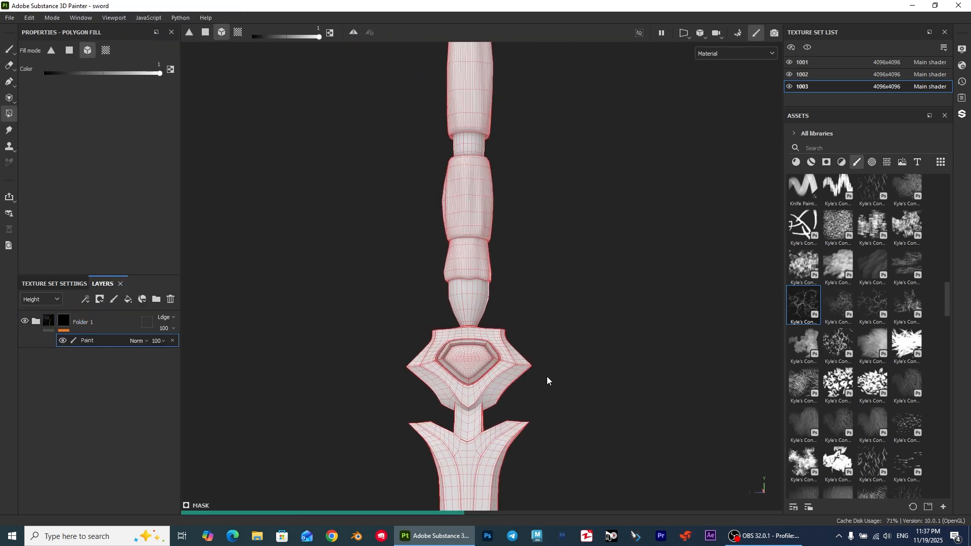
pyautogui.keyDown('alt'); pyautogui.moveTo(602, 459); pyautogui.dragTo(601, 498, button='right'); pyautogui.keyUp('alt')
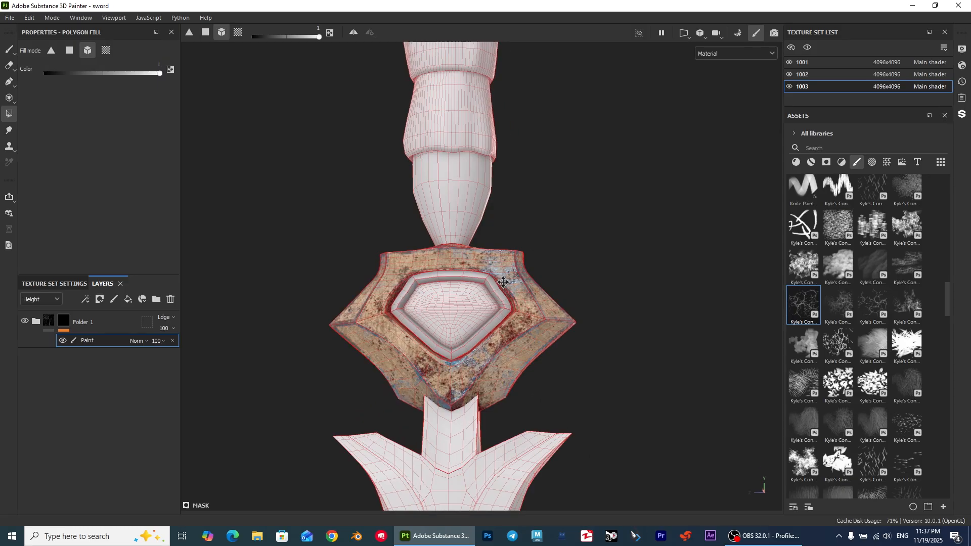
pyautogui.keyDown('alt'); pyautogui.moveTo(503, 282); pyautogui.dragTo(758, 331); pyautogui.keyUp('alt')
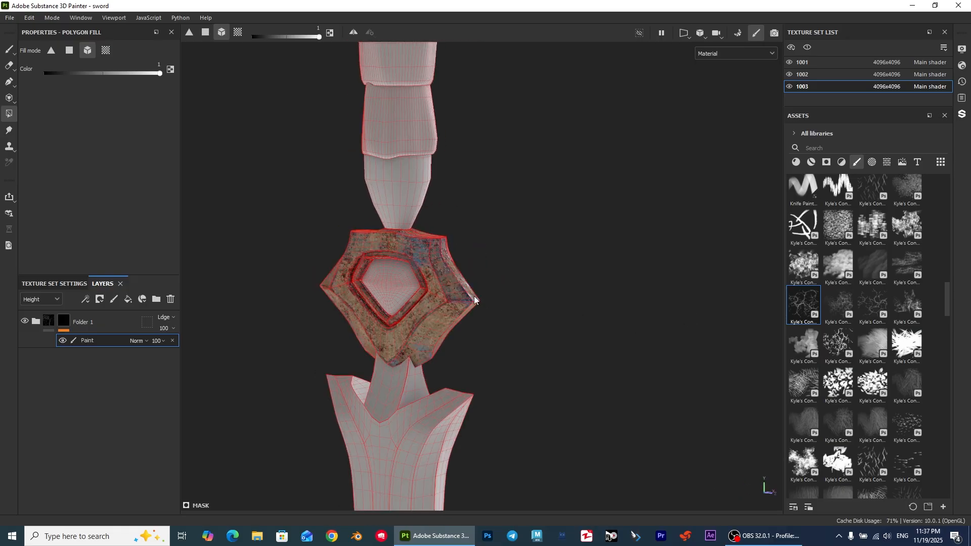
pyautogui.moveTo(475, 295)
pyautogui.keyDown('alt'); pyautogui.mouseDown()
pyautogui.moveTo(352, 280)
pyautogui.moveTo(269, 283)
pyautogui.mouseUp(); pyautogui.keyUp('alt')
pyautogui.press('1')
pyautogui.scroll(-2, 344, 244)
pyautogui.scroll(2, 344, 245)
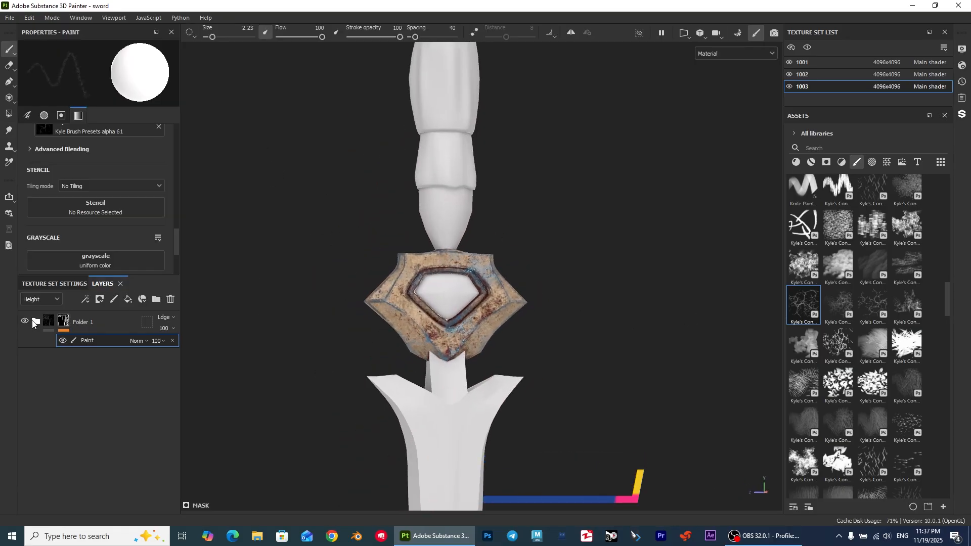
# Expand Folder 1, toggle the Glass Visor group to check its effect on the guard, and delete that group
pyautogui.click(33, 321)
pyautogui.scroll(-1, 50, 358)
pyautogui.click(24, 341)
pyautogui.click(23, 340)
pyautogui.click(23, 341)
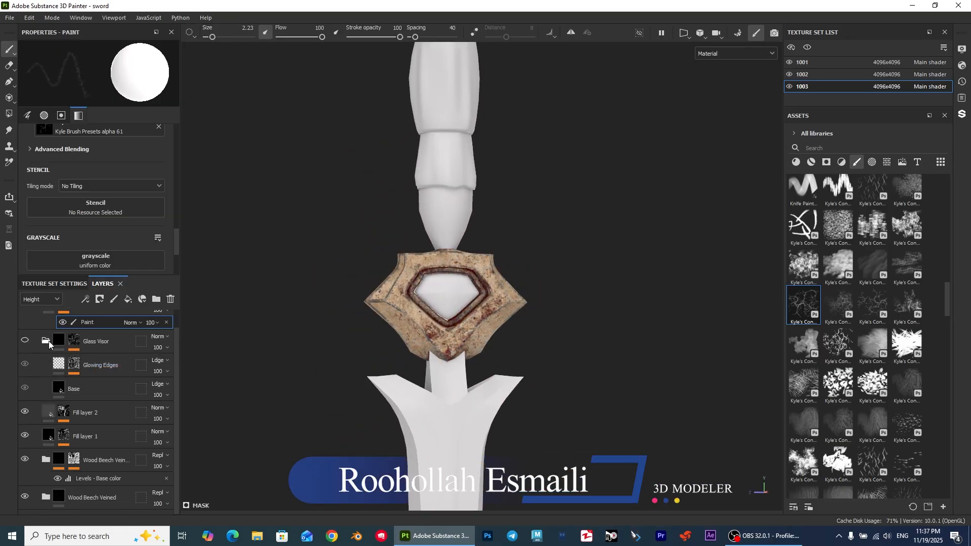
pyautogui.click(96, 341)
pyautogui.press('Delete')
# Apply the Steel Rust Surface smart material to the handle's texture set
pyautogui.scroll(-4, 415, 321)
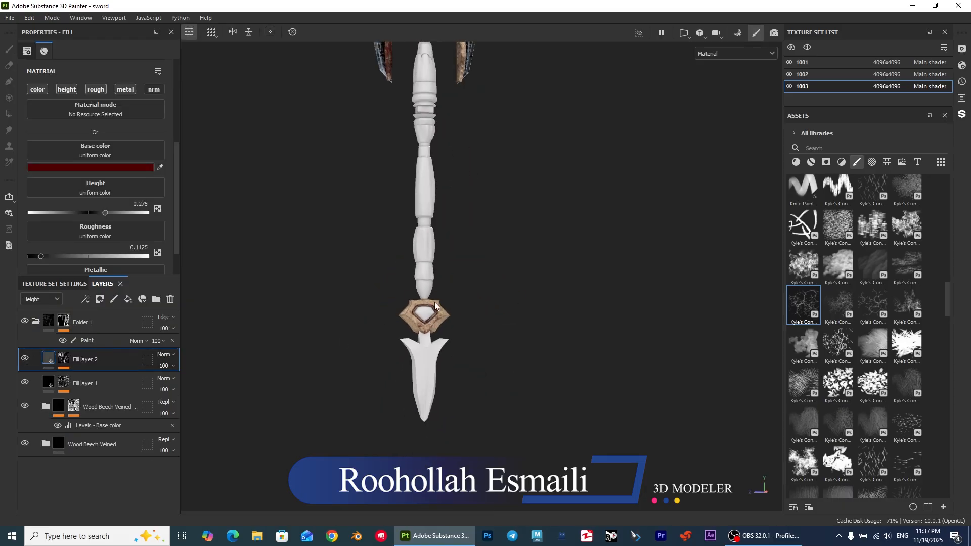
pyautogui.click(811, 162)
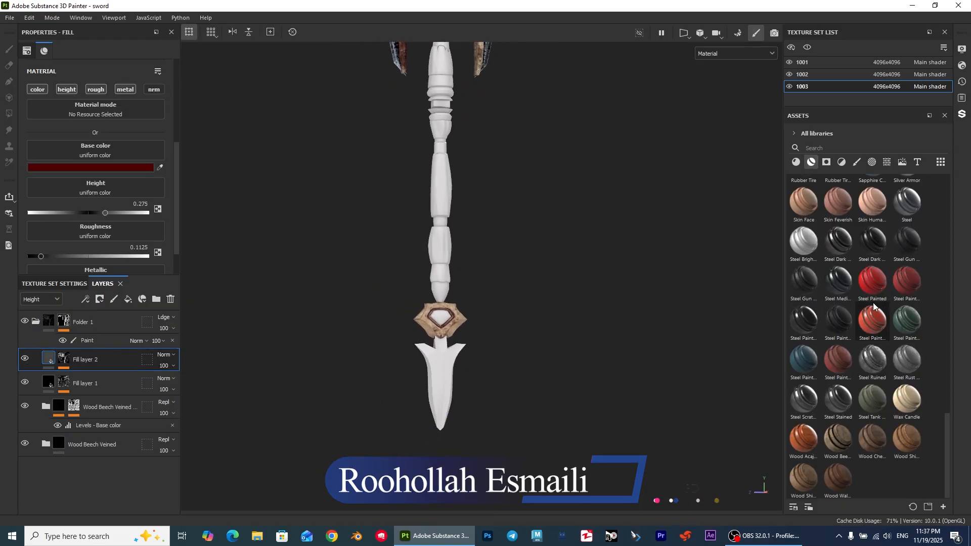
pyautogui.click(906, 363)
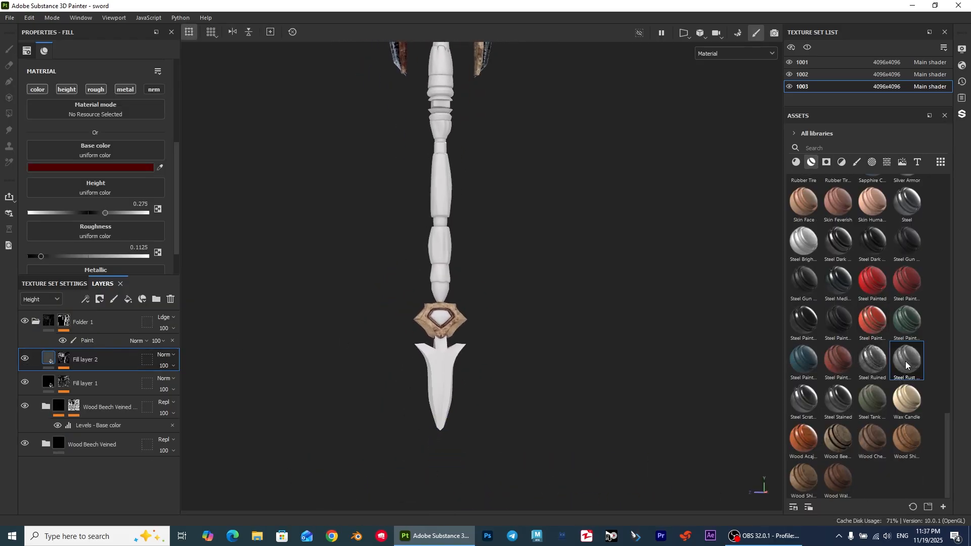
pyautogui.moveTo(438, 225); pyautogui.dragTo(438, 220)
pyautogui.moveTo(453, 244); pyautogui.dragTo(461, 189, button='middle')
pyautogui.keyDown('alt'); pyautogui.moveTo(461, 189); pyautogui.dragTo(506, 362, button='right'); pyautogui.keyUp('alt')
pyautogui.keyDown('alt'); pyautogui.moveTo(506, 361); pyautogui.dragTo(475, 349); pyautogui.keyUp('alt')
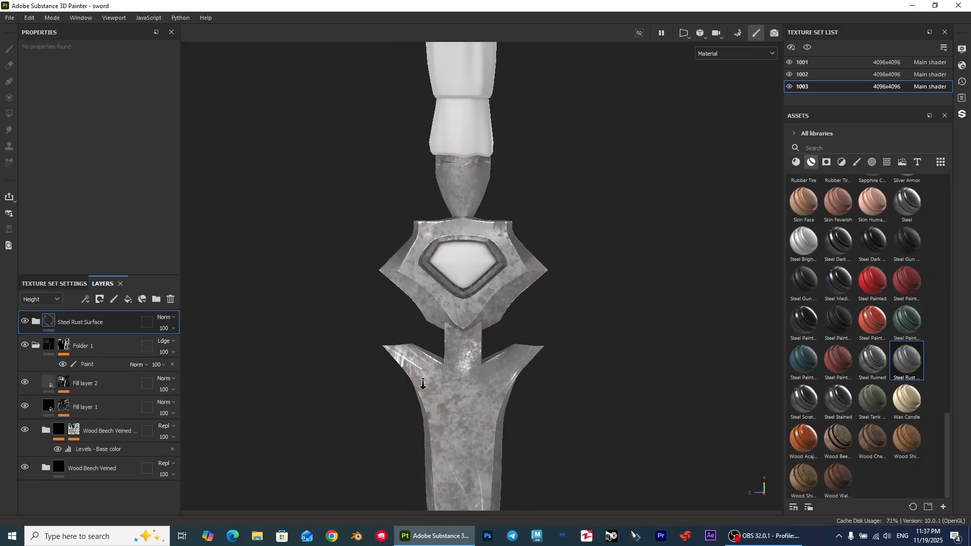
# Move the Steel Rust Surface layer below Folder 1 in the layer stack
pyautogui.keyDown('alt'); pyautogui.moveTo(476, 349); pyautogui.dragTo(428, 247, button='right'); pyautogui.keyUp('alt')
pyautogui.scroll(-2, 427, 247)
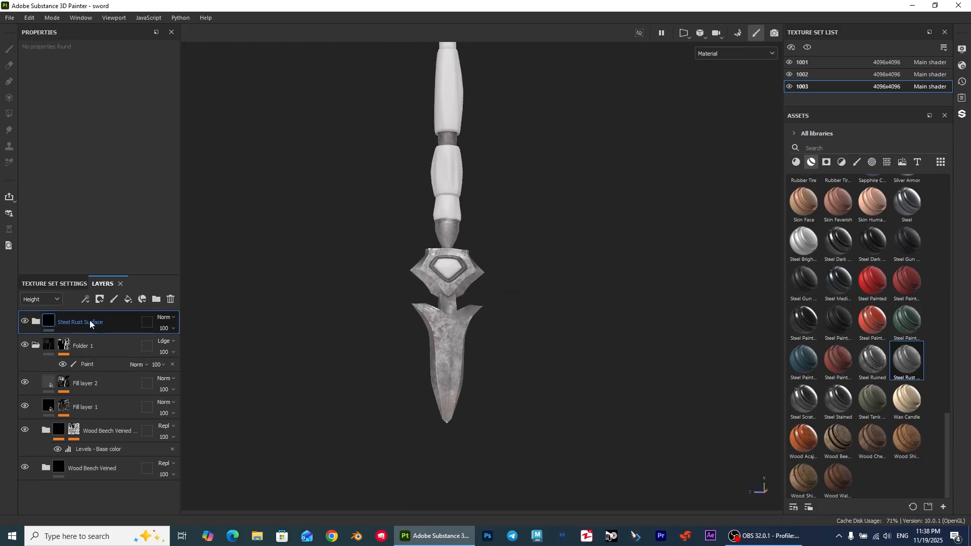
pyautogui.moveTo(89, 323); pyautogui.dragTo(71, 362)
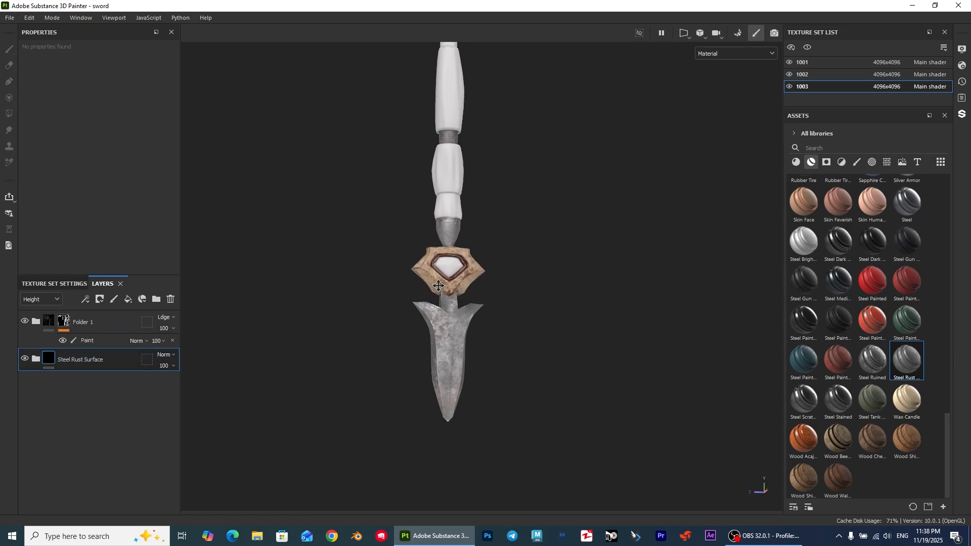
pyautogui.keyDown('alt'); pyautogui.moveTo(435, 324); pyautogui.dragTo(379, 187); pyautogui.keyUp('alt')
pyautogui.keyDown('alt'); pyautogui.moveTo(420, 363); pyautogui.dragTo(390, 249, button='middle'); pyautogui.keyUp('alt')
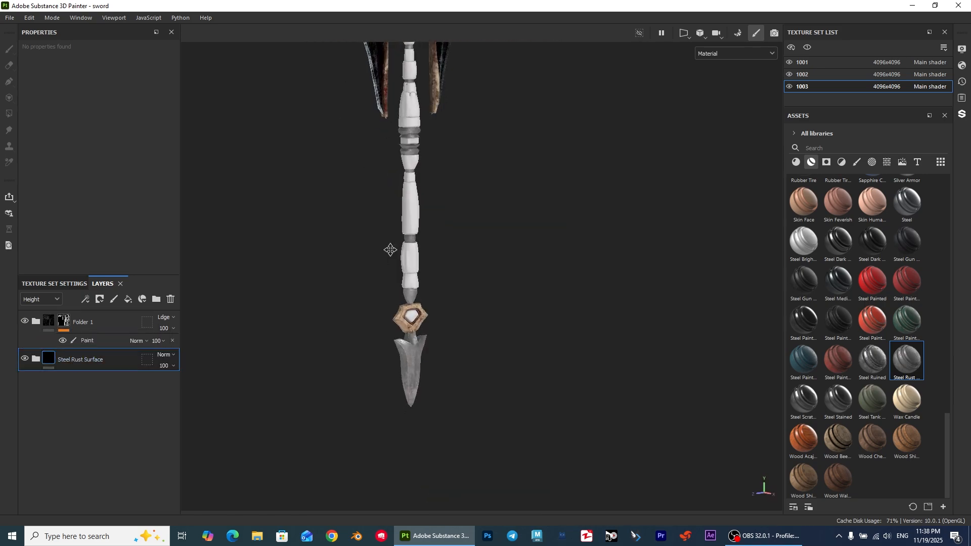
# Inspect the rusted steel on the spike, the guard and the full length of the handle from several angles
pyautogui.scroll(3, 390, 249)
pyautogui.keyDown('alt'); pyautogui.moveTo(445, 419); pyautogui.dragTo(452, 243, button='middle'); pyautogui.keyUp('alt')
pyautogui.scroll(2, 453, 223)
pyautogui.keyDown('alt'); pyautogui.moveTo(453, 223); pyautogui.dragTo(318, 283); pyautogui.keyUp('alt')
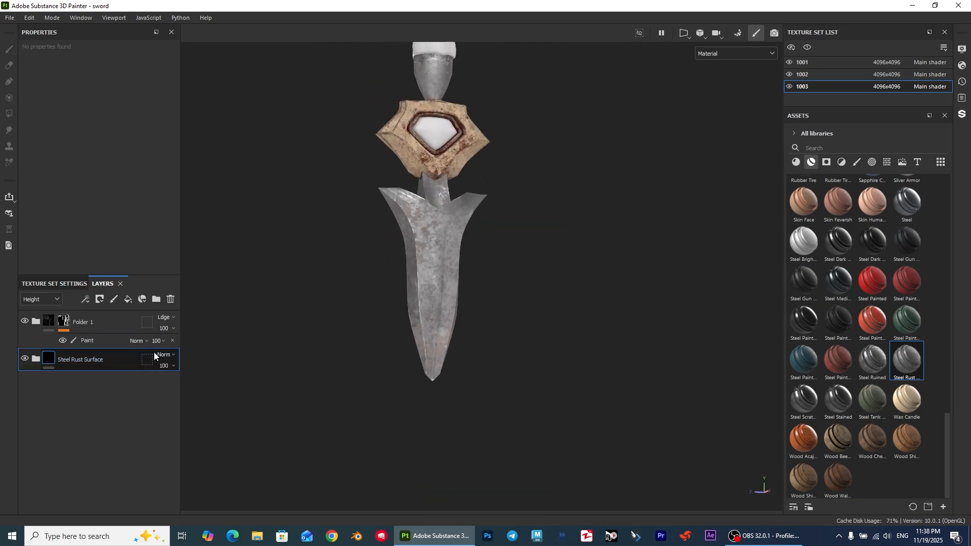
pyautogui.keyDown('alt'); pyautogui.moveTo(380, 133); pyautogui.dragTo(392, 221, button='middle'); pyautogui.keyUp('alt')
pyautogui.scroll(-3, 392, 221)
pyautogui.scroll(-1, 404, 326)
pyautogui.keyDown('alt'); pyautogui.moveTo(384, 259); pyautogui.dragTo(407, 256); pyautogui.keyUp('alt')
pyautogui.scroll(-1, 408, 256)
pyautogui.keyDown('alt'); pyautogui.moveTo(398, 192); pyautogui.dragTo(414, 263, button='middle'); pyautogui.keyUp('alt')
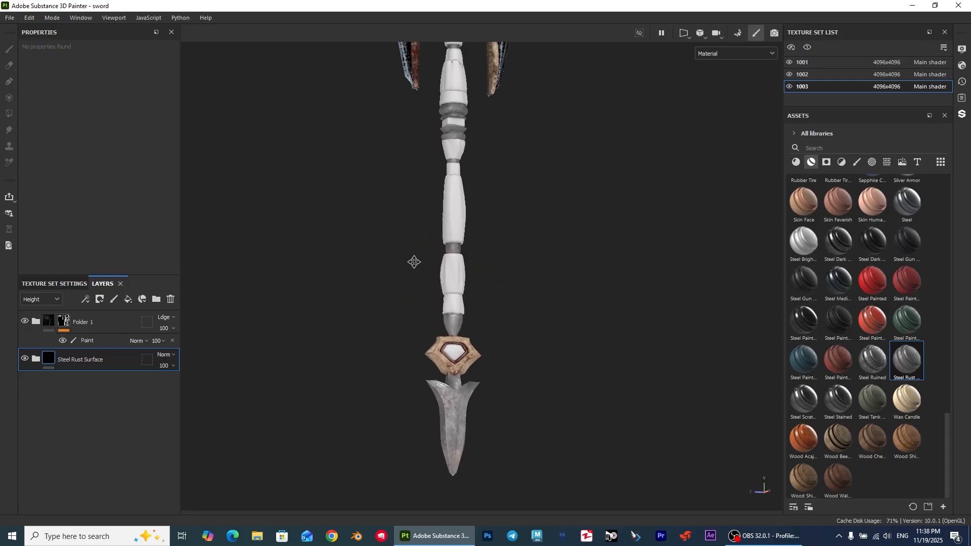
pyautogui.scroll(-1, 414, 262)
pyautogui.keyDown('alt'); pyautogui.moveTo(463, 215); pyautogui.dragTo(468, 320, button='middle'); pyautogui.keyUp('alt')
pyautogui.scroll(-2, 465, 313)
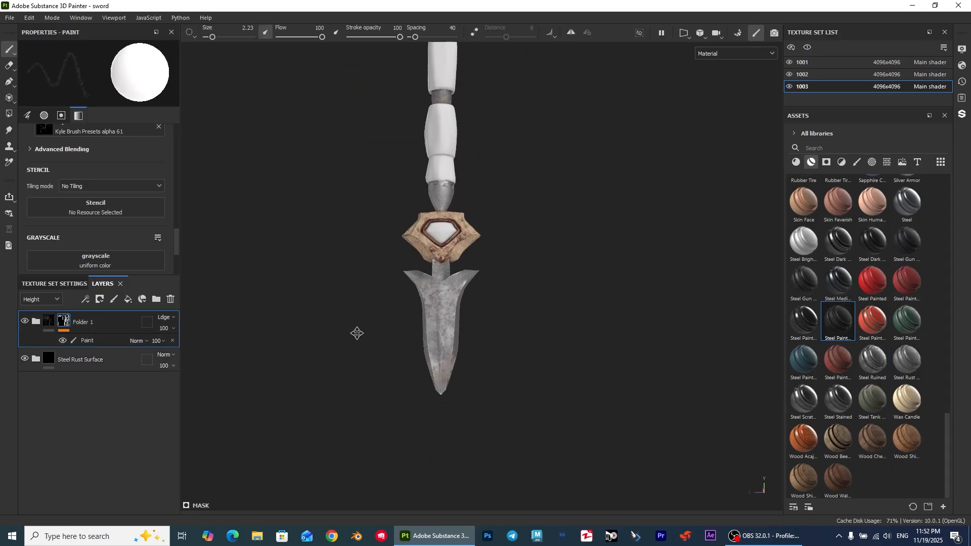
# Add a fill layer with the normal channel turned off, roughness 0.025 and metallic 0.1458
pyautogui.click(128, 299)
pyautogui.scroll(3, 101, 192)
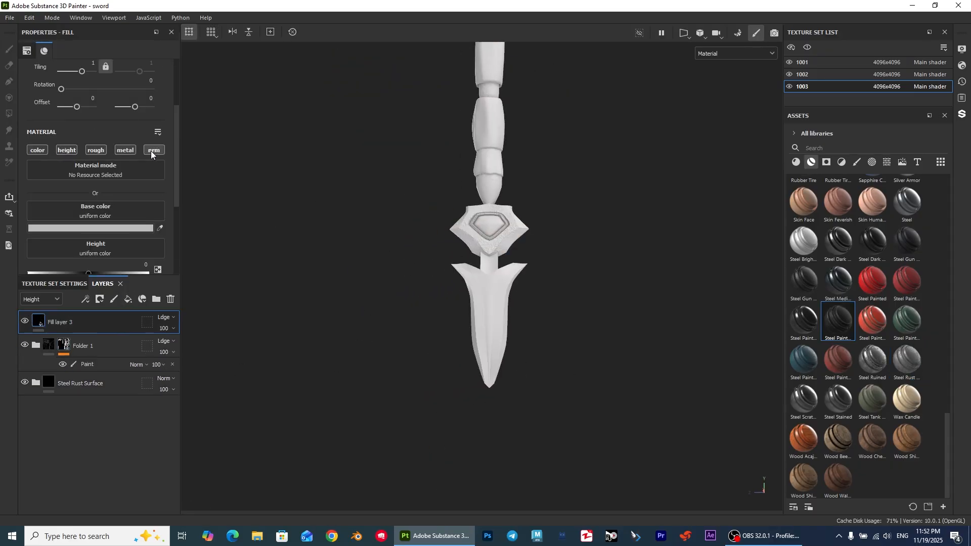
pyautogui.scroll(-5, 151, 151)
pyautogui.click(45, 263)
pyautogui.moveTo(65, 221); pyautogui.dragTo(31, 227)
pyautogui.moveTo(88, 176); pyautogui.dragTo(87, 176)
pyautogui.scroll(5, 119, 191)
# Set the new fill layer's height blending mode to Normal and raise its height slightly above zero
pyautogui.click(160, 318)
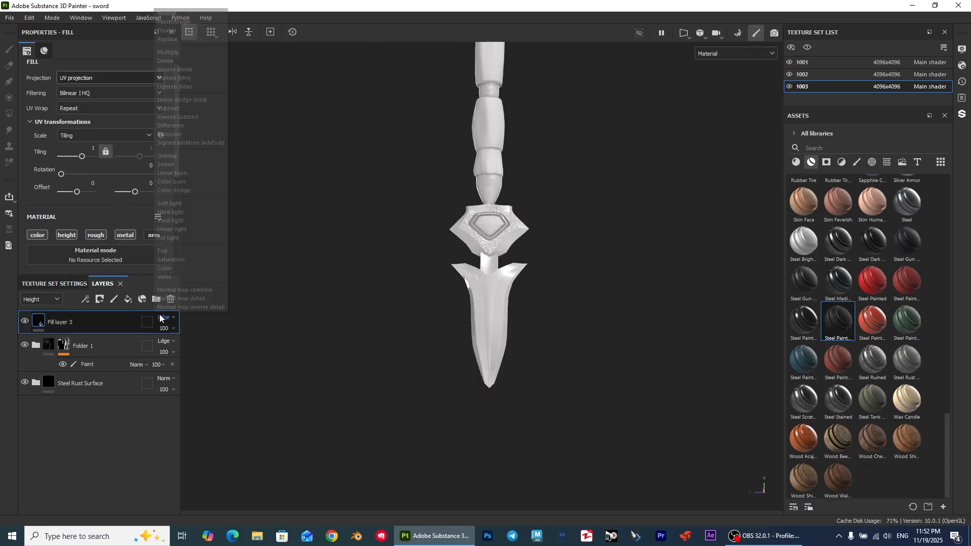
pyautogui.click(172, 14)
pyautogui.scroll(-5, 90, 203)
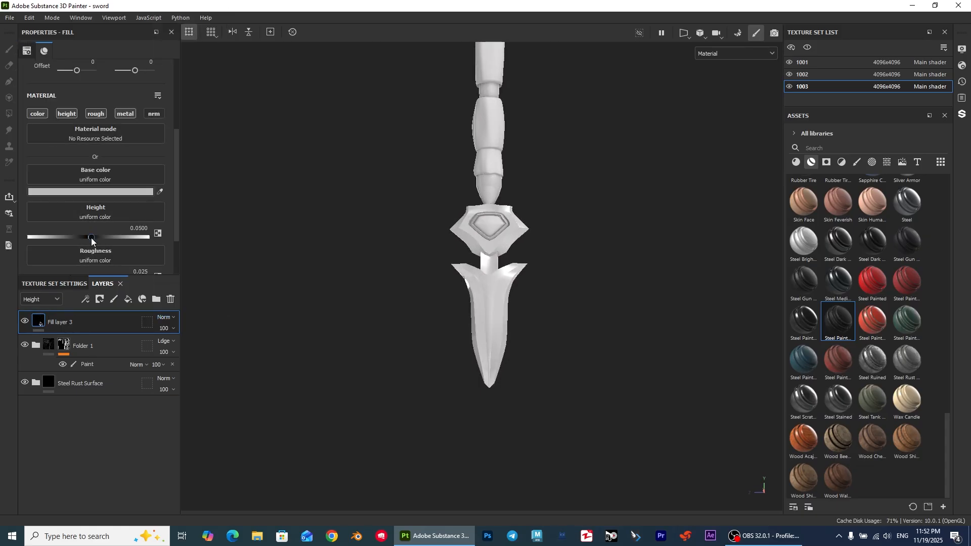
# Set the new fill layer's base color to dark red 4F0000
pyautogui.rightClick(61, 324)
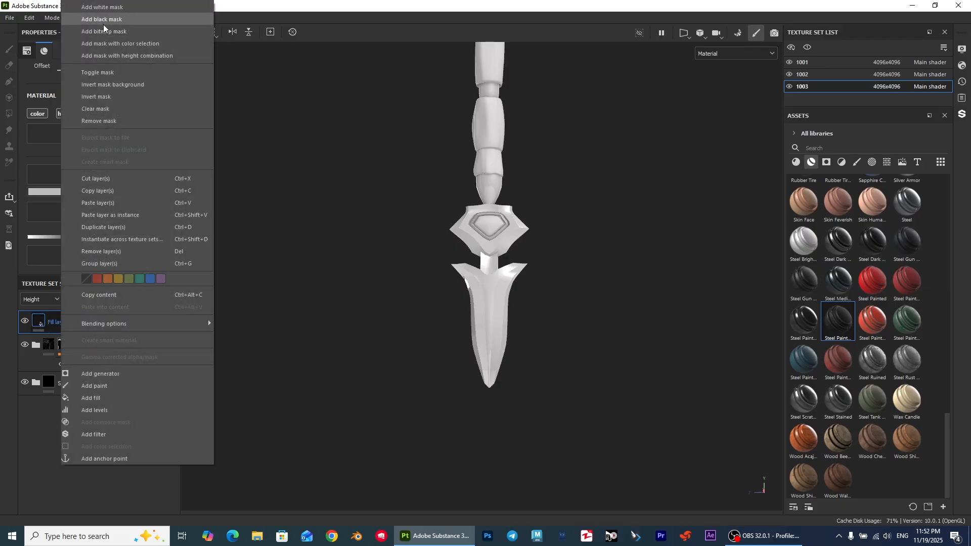
pyautogui.click(26, 410)
pyautogui.click(96, 191)
pyautogui.moveTo(204, 217); pyautogui.dragTo(263, 255)
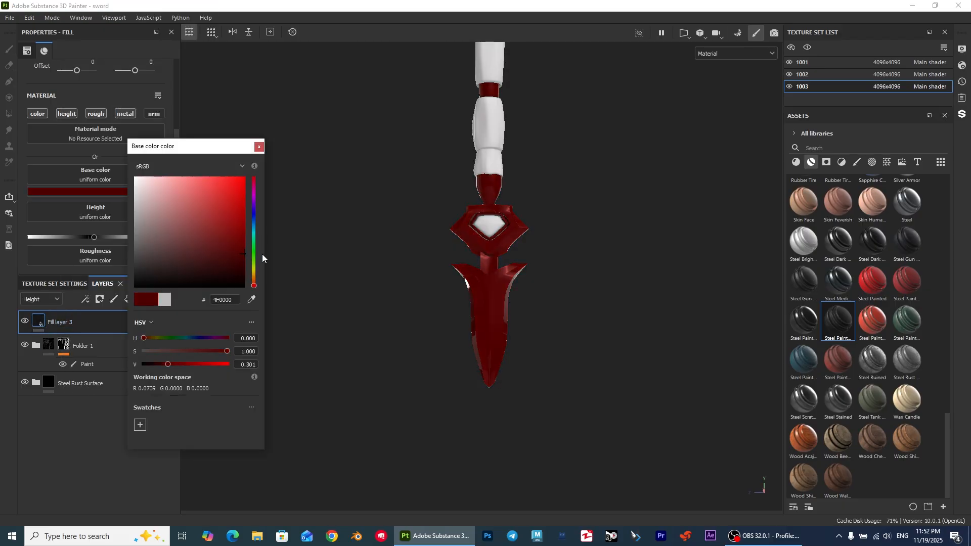
# Add a black mask to the dark red fill layer and apply a Dripping Rust generator to it
pyautogui.rightClick(67, 322)
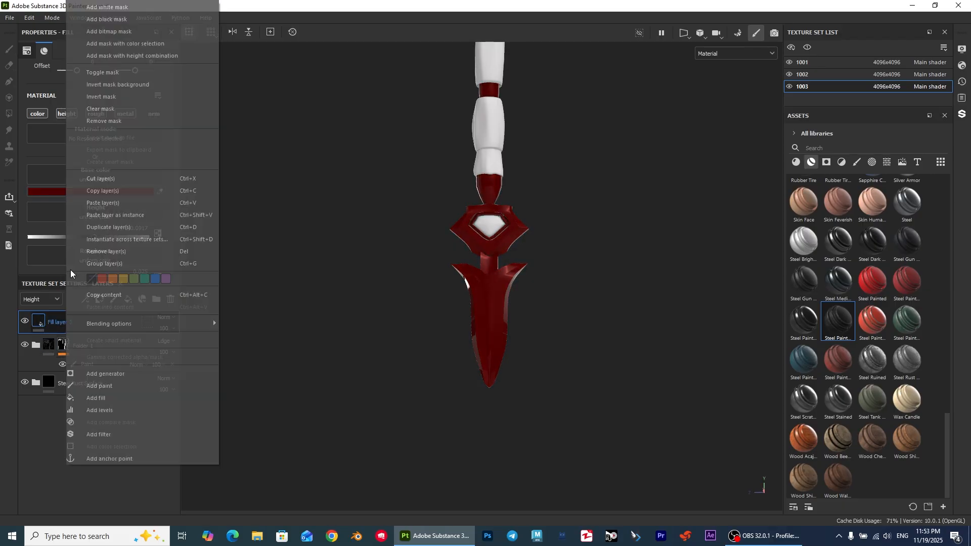
pyautogui.click(107, 19)
pyautogui.rightClick(75, 322)
pyautogui.click(105, 373)
pyautogui.keyDown('alt'); pyautogui.moveTo(436, 299); pyautogui.dragTo(433, 319, button='middle'); pyautogui.keyUp('alt')
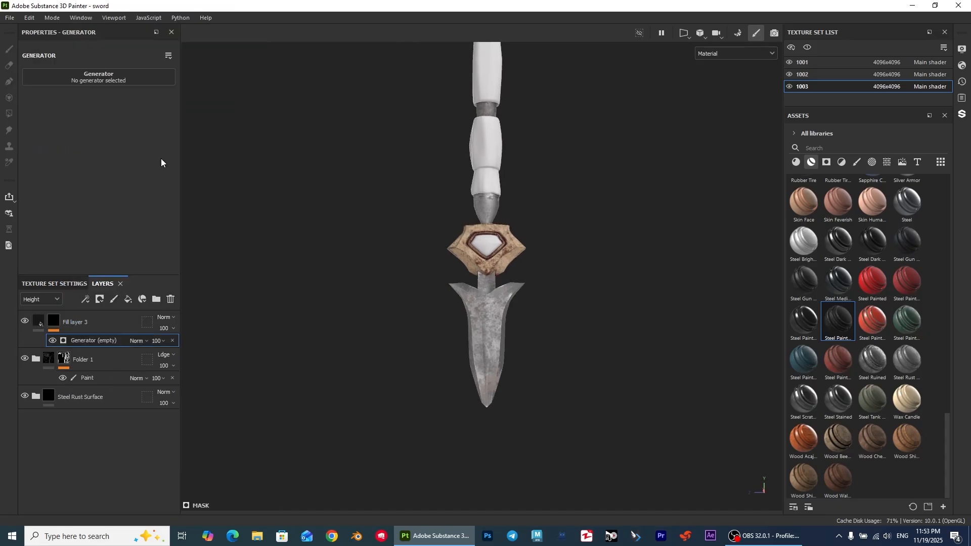
pyautogui.click(155, 150)
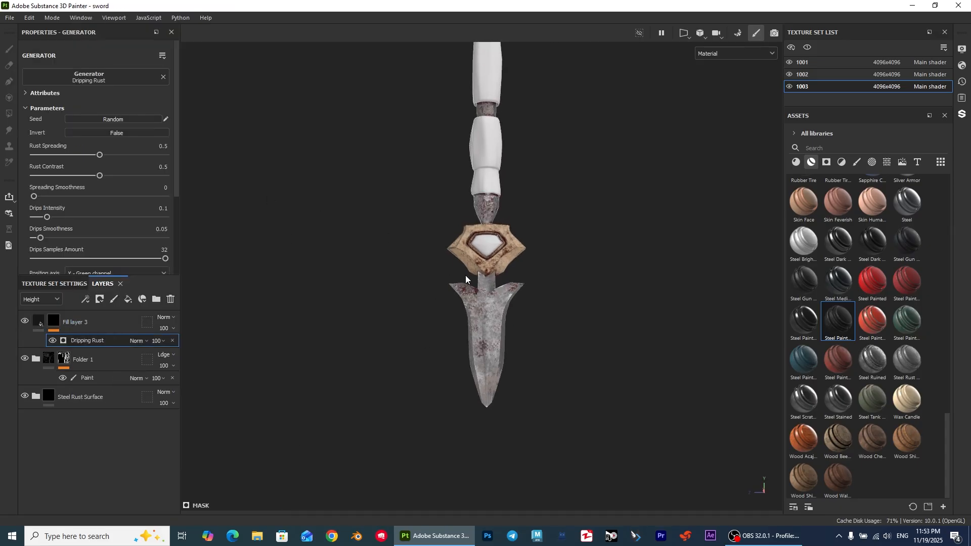
# Raise the Dripping Rust generator's Rust Spreading to about 0.91 while checking the spike and guard
pyautogui.keyDown('alt'); pyautogui.moveTo(465, 278); pyautogui.dragTo(413, 307, button='right'); pyautogui.keyUp('alt')
pyautogui.moveTo(456, 239)
pyautogui.keyDown('alt'); pyautogui.mouseDown(button='middle')
pyautogui.moveTo(445, 405)
pyautogui.moveTo(511, 399)
pyautogui.moveTo(530, 341)
pyautogui.moveTo(486, 248)
pyautogui.moveTo(458, 289)
pyautogui.moveTo(458, 249)
pyautogui.mouseUp(button='middle'); pyautogui.keyUp('alt')
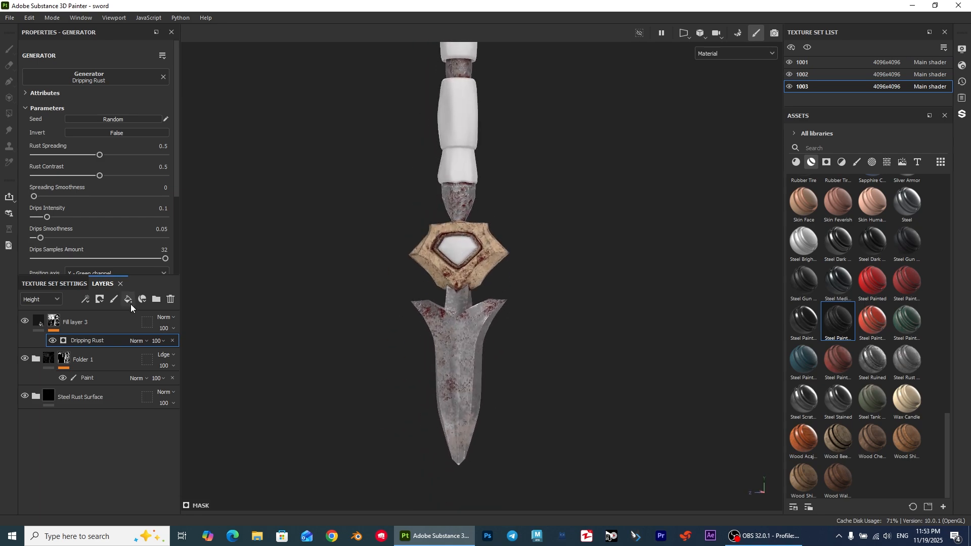
pyautogui.moveTo(100, 155); pyautogui.dragTo(121, 155)
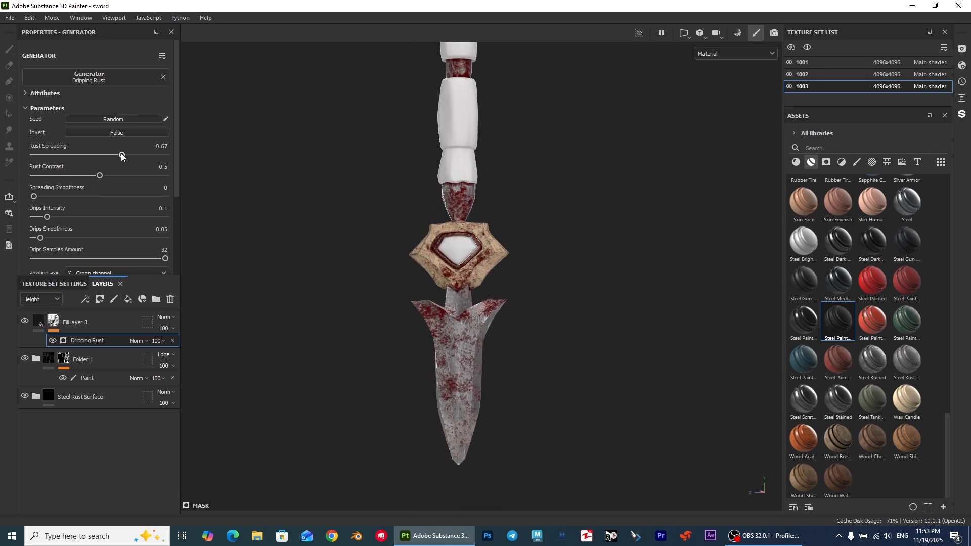
pyautogui.keyDown('alt'); pyautogui.moveTo(218, 209); pyautogui.dragTo(229, 186, button='middle'); pyautogui.keyUp('alt')
pyautogui.moveTo(317, 177)
pyautogui.keyDown('alt'); pyautogui.mouseDown()
pyautogui.moveTo(489, 172)
pyautogui.moveTo(323, 173)
pyautogui.mouseUp(); pyautogui.keyUp('alt')
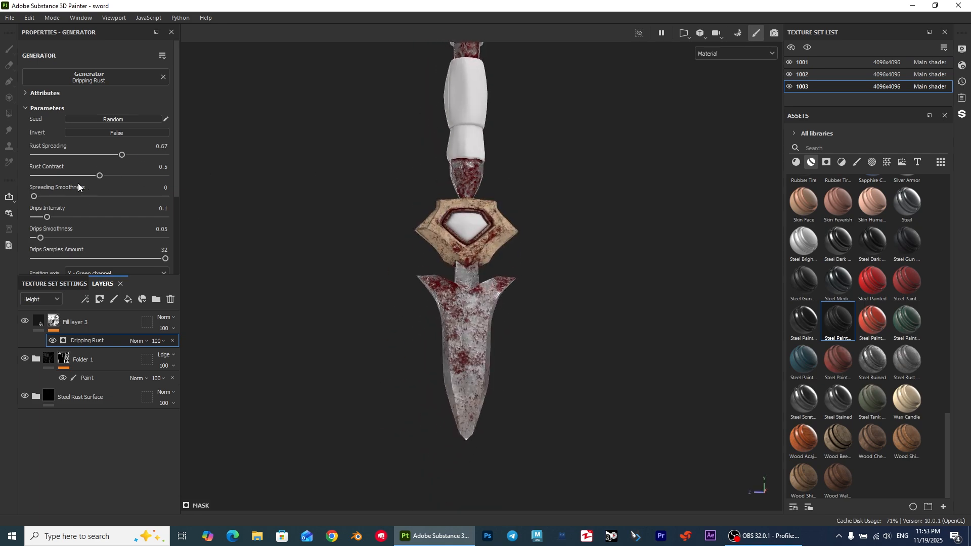
pyautogui.moveTo(34, 196)
pyautogui.mouseDown()
pyautogui.moveTo(81, 196)
pyautogui.moveTo(32, 210)
pyautogui.mouseUp()
pyautogui.moveTo(140, 155); pyautogui.dragTo(155, 155)
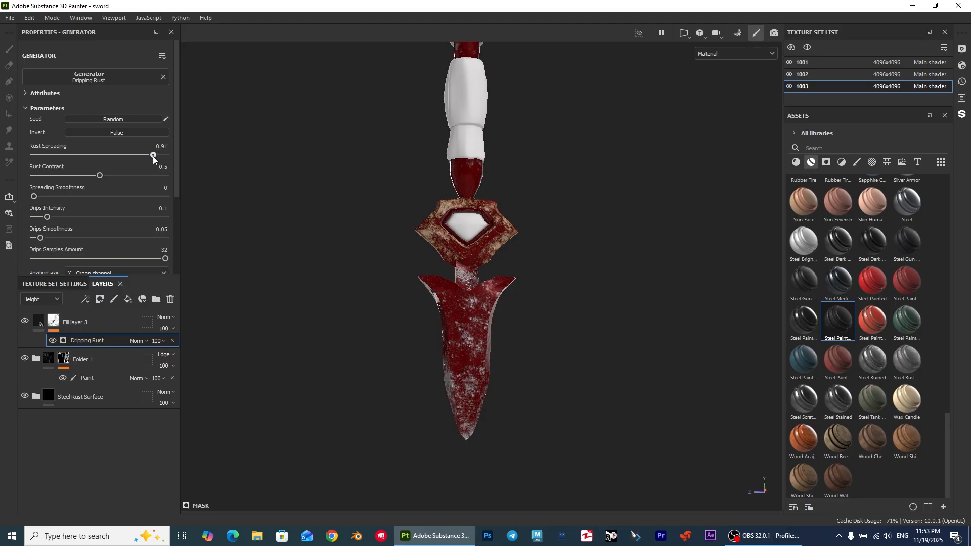
# Add a fill effect to the layer's mask above the generator and assign Grunge Map 011 to its grayscale
pyautogui.rightClick(101, 316)
pyautogui.click(120, 275)
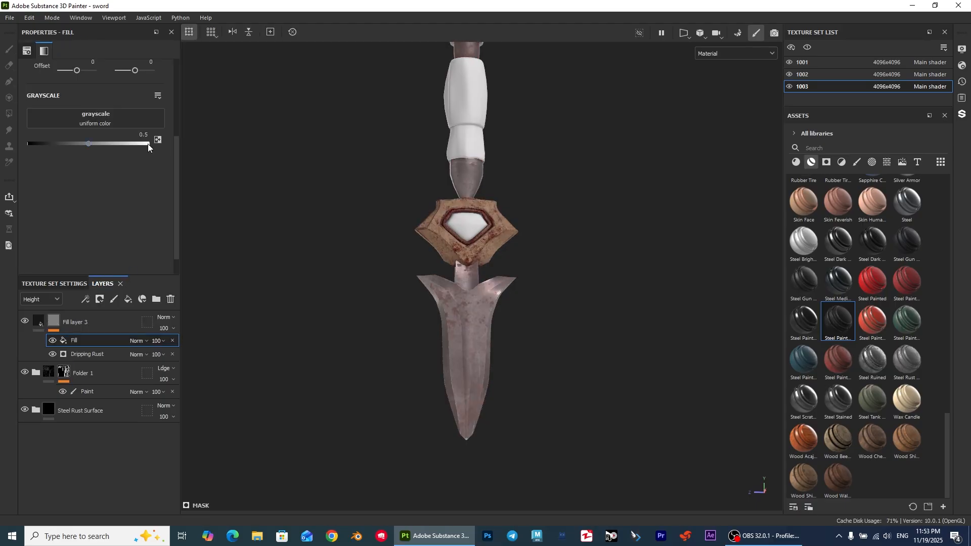
pyautogui.click(95, 117)
pyautogui.write('gr')
pyautogui.scroll(-3, 237, 195)
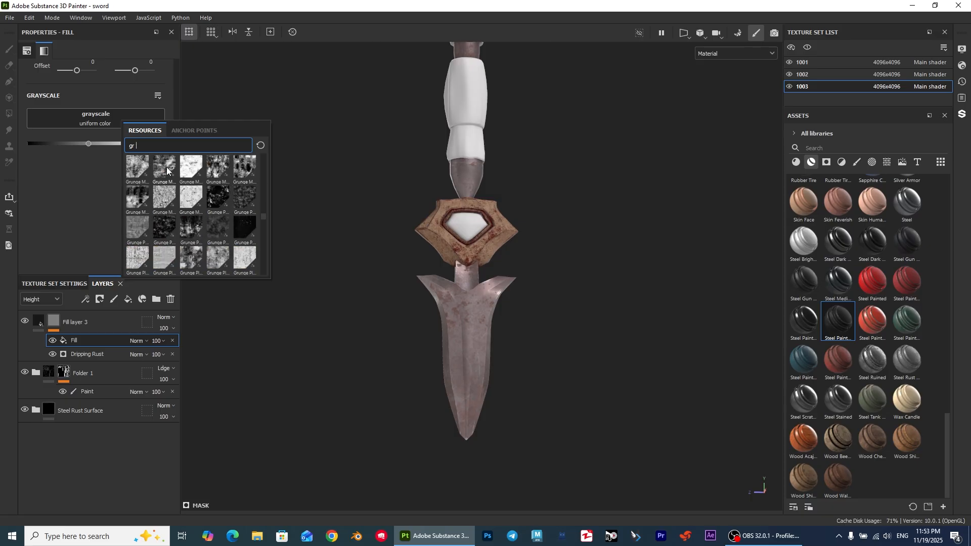
pyautogui.moveTo(167, 170)
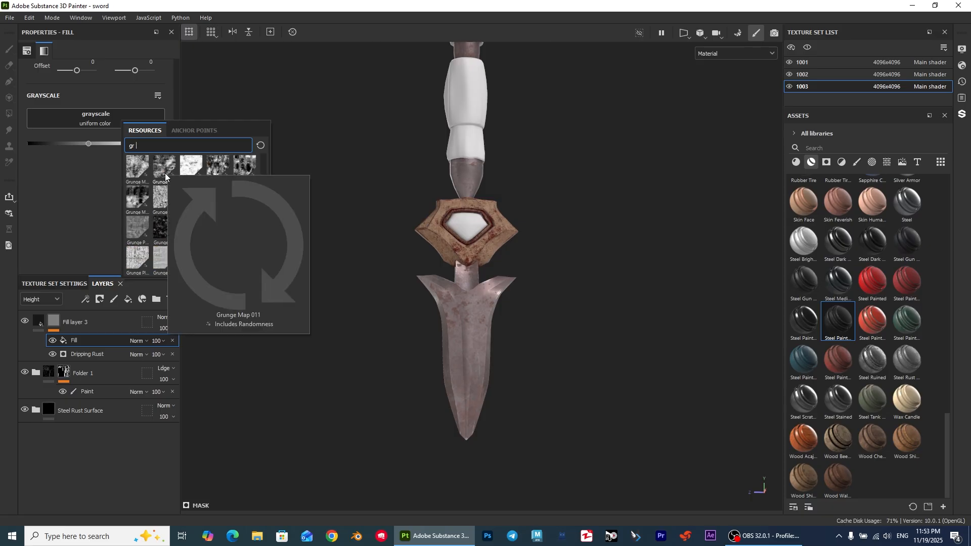
pyautogui.click(167, 171)
# Set the grunge fill to Tri-planar projection with tiling 26.2 and its blending mode to Multiply
pyautogui.keyDown('alt'); pyautogui.moveTo(445, 282); pyautogui.dragTo(444, 256, button='middle'); pyautogui.keyUp('alt')
pyautogui.scroll(4, 121, 181)
pyautogui.click(94, 87)
pyautogui.click(84, 114)
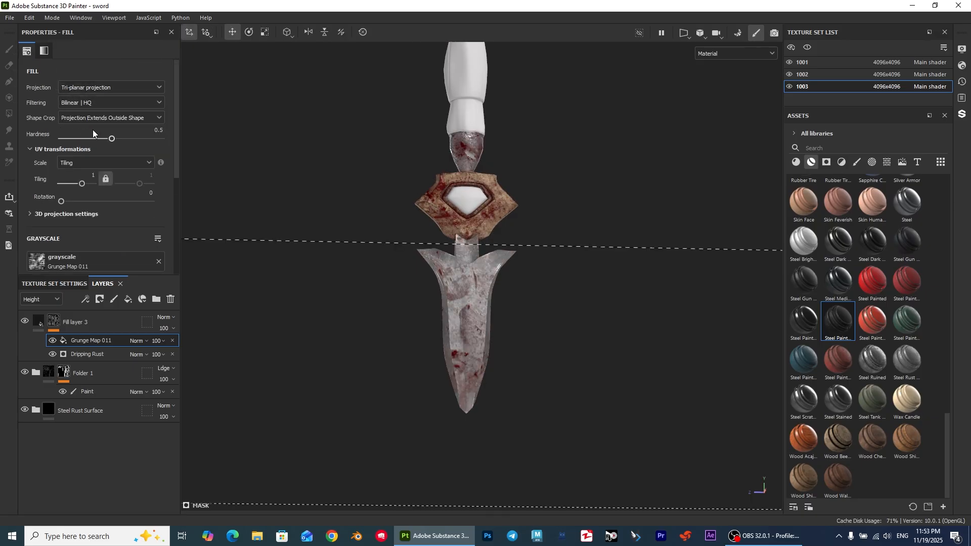
pyautogui.moveTo(84, 188); pyautogui.dragTo(91, 189)
pyautogui.click(137, 341)
pyautogui.click(152, 77)
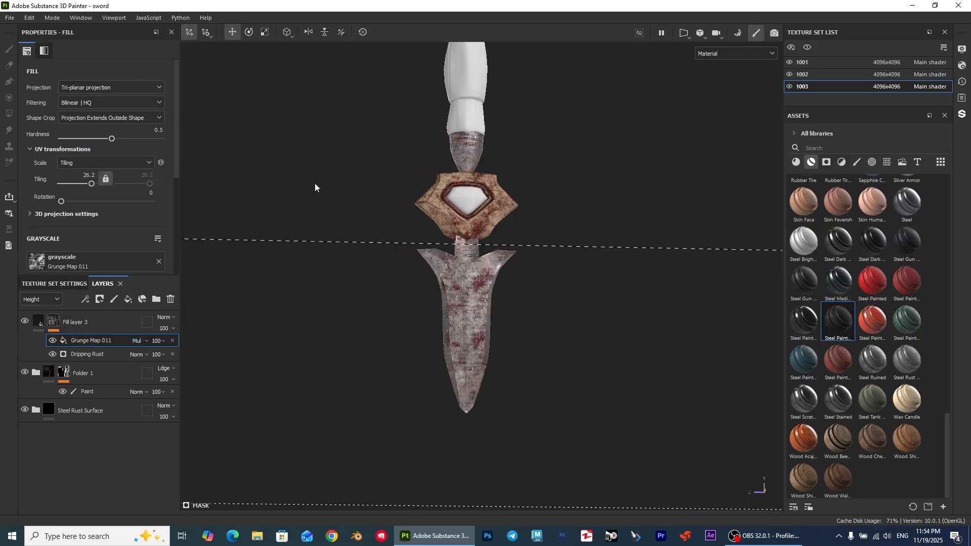
# Raise the Dripping Rust generator's Rust Spreading to 1 and adjust its contrast and drips smoothness
pyautogui.keyDown('alt'); pyautogui.moveTo(316, 186); pyautogui.dragTo(387, 200); pyautogui.keyUp('alt')
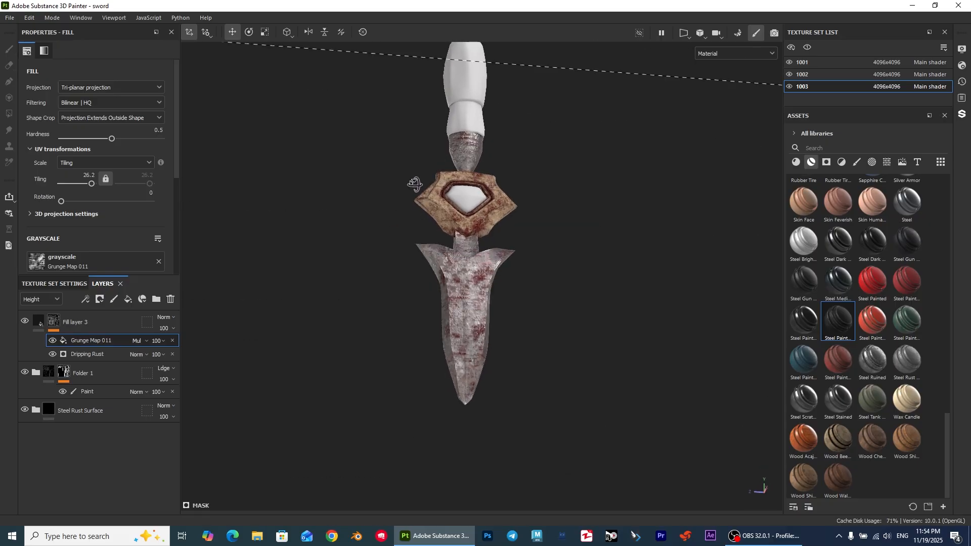
pyautogui.click(87, 354)
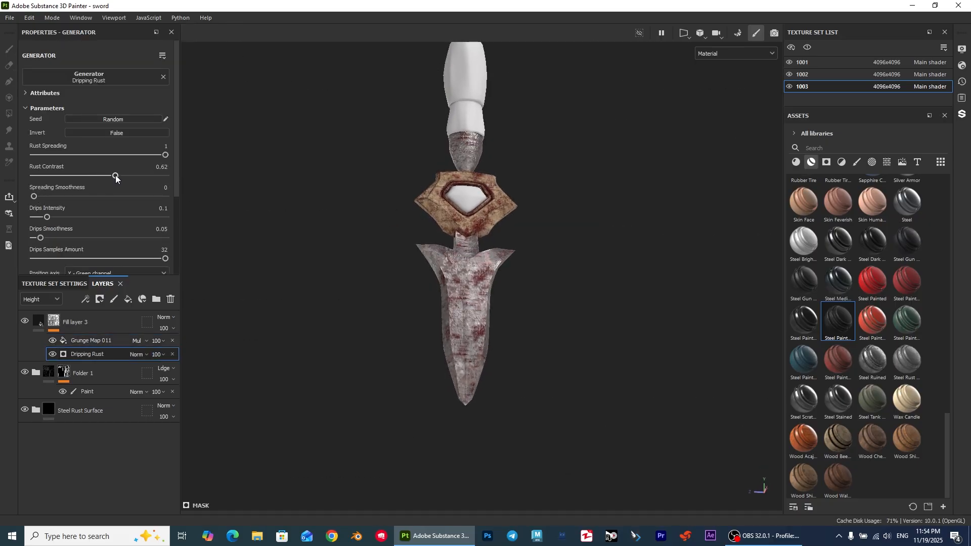
pyautogui.moveTo(66, 240); pyautogui.dragTo(49, 238)
# Add a paint effect at the top of the blood layer's mask and choose the Dirt 1 brush
pyautogui.rightClick(93, 354)
pyautogui.click(129, 285)
pyautogui.moveTo(83, 354); pyautogui.dragTo(96, 336)
pyautogui.click(856, 162)
pyautogui.click(829, 148)
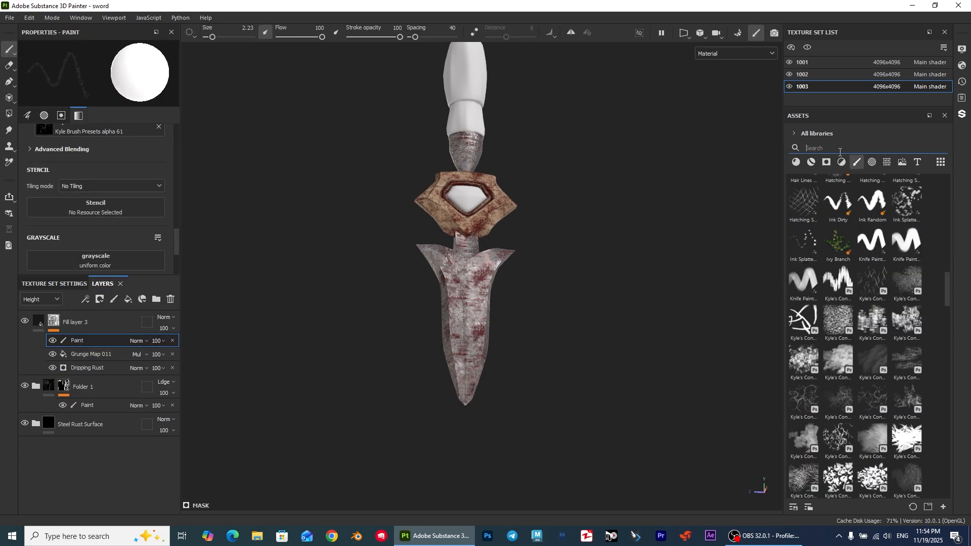
pyautogui.write('dirt')
pyautogui.click(907, 232)
# Paint blood into the mask around the spike's tip with the Dirt 1 brush at size 4.28
pyautogui.scroll(3, 536, 226)
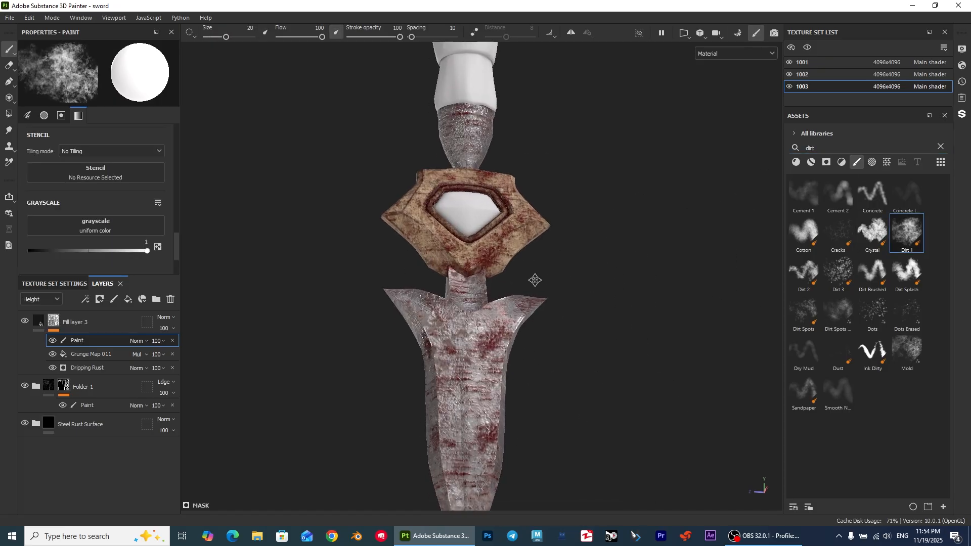
pyautogui.keyDown('alt'); pyautogui.moveTo(533, 279); pyautogui.dragTo(570, 138, button='middle'); pyautogui.keyUp('alt')
pyautogui.keyDown('ctrl'); pyautogui.moveTo(564, 386); pyautogui.dragTo(513, 365, button='right'); pyautogui.keyUp('ctrl')
pyautogui.keyDown('alt'); pyautogui.moveTo(492, 392); pyautogui.dragTo(580, 359); pyautogui.keyUp('alt')
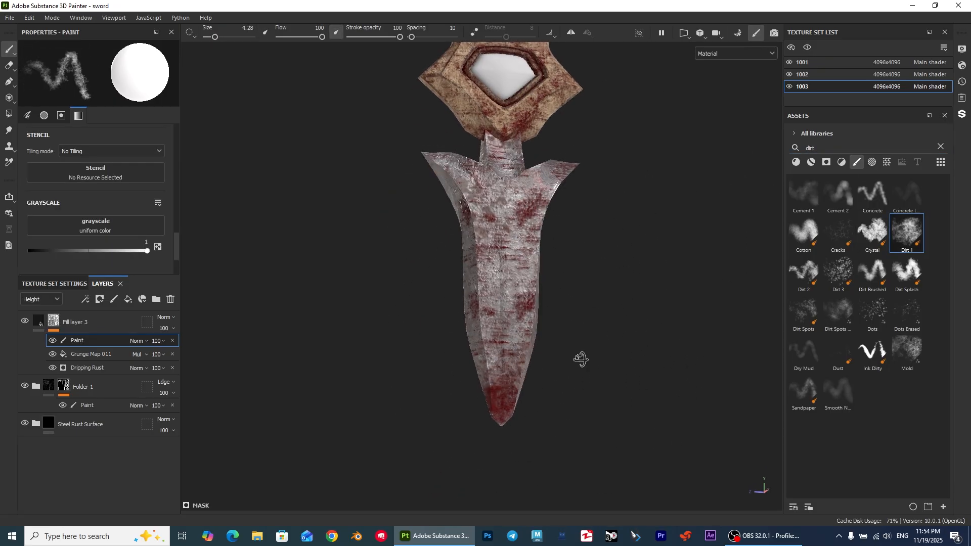
pyautogui.keyDown('alt'); pyautogui.moveTo(505, 407); pyautogui.dragTo(550, 249); pyautogui.keyUp('alt')
pyautogui.keyDown('alt'); pyautogui.moveTo(550, 249); pyautogui.dragTo(556, 324, button='right'); pyautogui.keyUp('alt')
pyautogui.keyDown('alt'); pyautogui.moveTo(556, 323); pyautogui.dragTo(551, 275); pyautogui.keyUp('alt')
# Swap the mask paint value to black and brush away part of the blood on the spike's faces
pyautogui.press('x')
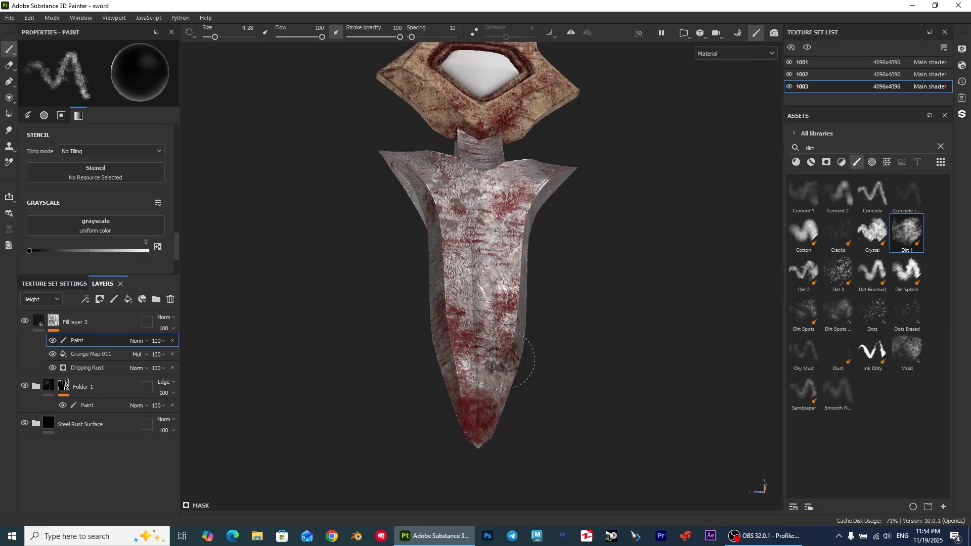
pyautogui.moveTo(487, 338)
pyautogui.keyDown('alt'); pyautogui.mouseDown()
pyautogui.moveTo(563, 341)
pyautogui.moveTo(571, 328)
pyautogui.moveTo(532, 334)
pyautogui.moveTo(663, 379)
pyautogui.moveTo(533, 348)
pyautogui.mouseUp(); pyautogui.keyUp('alt')
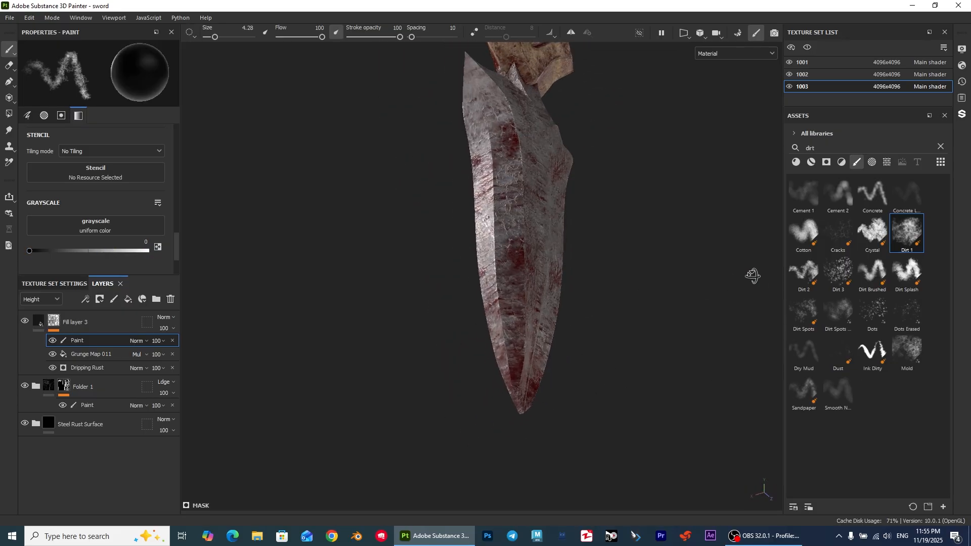
pyautogui.moveTo(490, 275)
pyautogui.keyDown('alt'); pyautogui.mouseDown()
pyautogui.moveTo(596, 157)
pyautogui.moveTo(234, 351)
pyautogui.moveTo(654, 340)
pyautogui.moveTo(554, 178)
pyautogui.moveTo(588, 281)
pyautogui.mouseUp(); pyautogui.keyUp('alt')
pyautogui.keyDown('alt'); pyautogui.moveTo(579, 285); pyautogui.dragTo(570, 264, button='middle'); pyautogui.keyUp('alt')
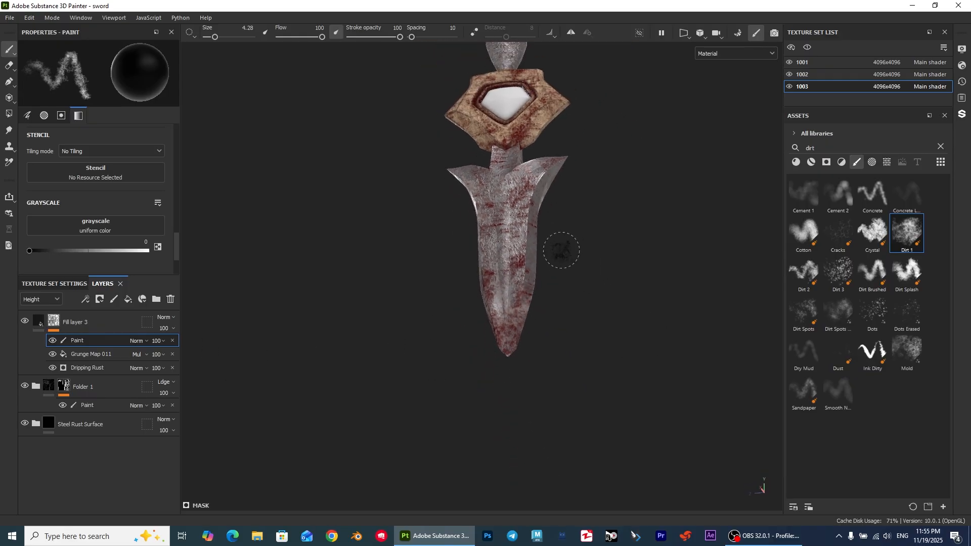
# Try a height of 0.2250 on the blood fill layer and examine the relief on the spike up close
pyautogui.scroll(3, 561, 251)
pyautogui.click(39, 322)
pyautogui.scroll(-5, 96, 197)
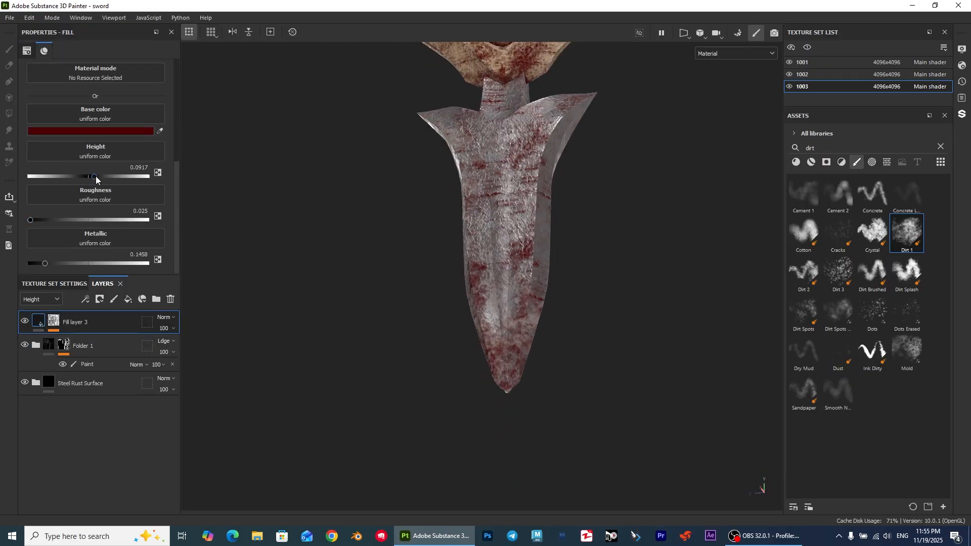
pyautogui.moveTo(96, 180)
pyautogui.mouseDown()
pyautogui.moveTo(88, 178)
pyautogui.moveTo(97, 186)
pyautogui.mouseUp()
pyautogui.scroll(5, 453, 253)
pyautogui.keyDown('alt'); pyautogui.moveTo(543, 192); pyautogui.dragTo(516, 334, button='middle'); pyautogui.keyUp('alt')
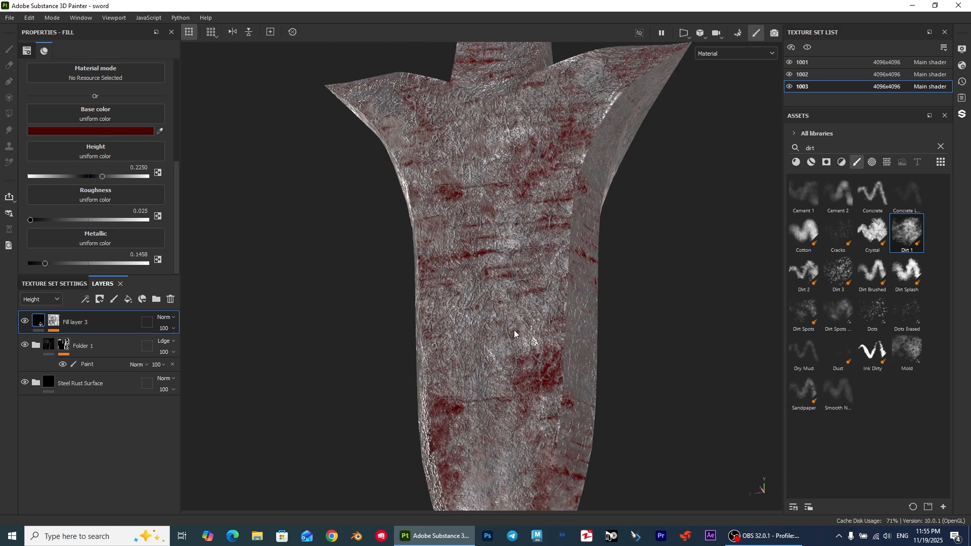
pyautogui.scroll(1, 515, 333)
pyautogui.keyDown('alt'); pyautogui.moveTo(516, 323); pyautogui.dragTo(656, 297); pyautogui.keyUp('alt')
# Set the blood fill layer's height to -0.0583 and check the spike and the whole handle
pyautogui.moveTo(102, 177); pyautogui.dragTo(85, 178)
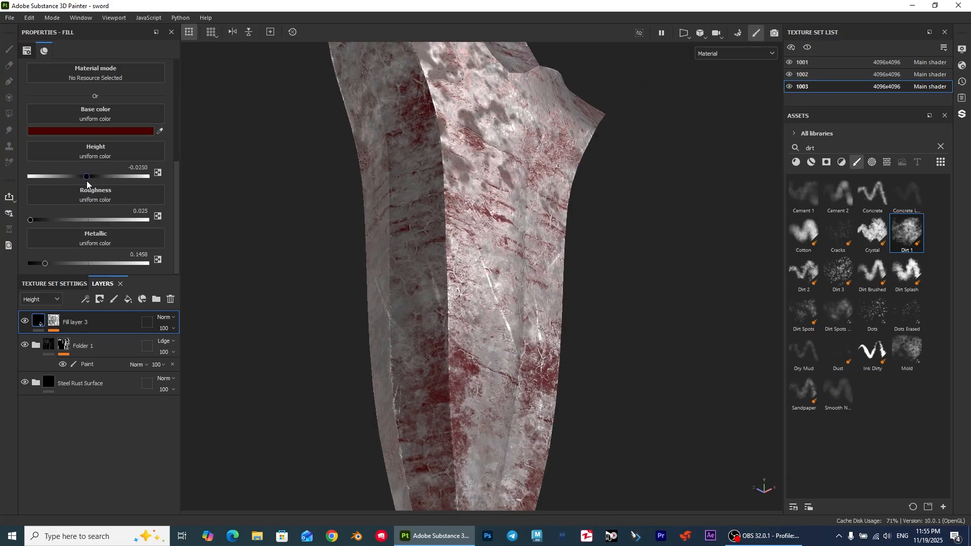
pyautogui.keyDown('alt'); pyautogui.moveTo(291, 244); pyautogui.dragTo(375, 221); pyautogui.keyUp('alt')
pyautogui.keyDown('alt'); pyautogui.moveTo(375, 222); pyautogui.dragTo(268, 45, button='right'); pyautogui.keyUp('alt')
pyautogui.keyDown('alt'); pyautogui.moveTo(476, 171); pyautogui.dragTo(478, 349, button='middle'); pyautogui.keyUp('alt')
pyautogui.keyDown('alt'); pyautogui.moveTo(478, 349); pyautogui.dragTo(472, 251, button='right'); pyautogui.keyUp('alt')
pyautogui.keyDown('alt'); pyautogui.moveTo(472, 251); pyautogui.dragTo(446, 253); pyautogui.keyUp('alt')
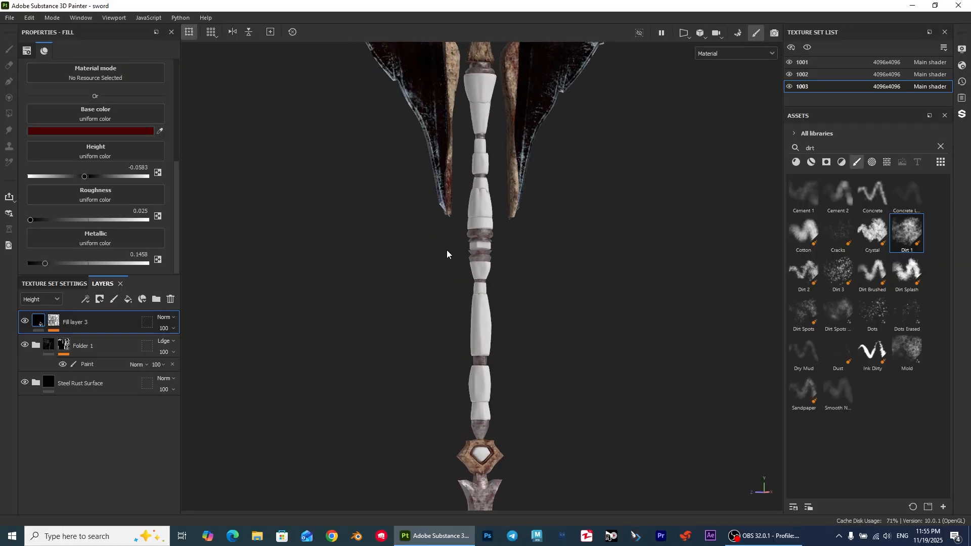
# Clear the brush search and add the Iron Old smart material at the top of the handle's layer stack
pyautogui.keyDown('alt'); pyautogui.moveTo(446, 253); pyautogui.dragTo(597, 326, button='right'); pyautogui.keyUp('alt')
pyautogui.click(939, 146)
pyautogui.click(811, 162)
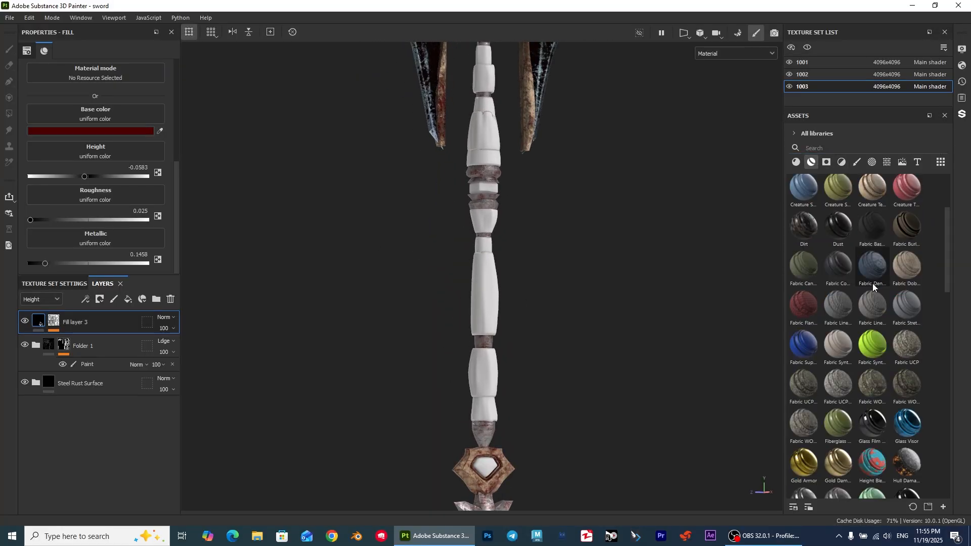
pyautogui.scroll(-10, 952, 341)
pyautogui.scroll(1, 953, 341)
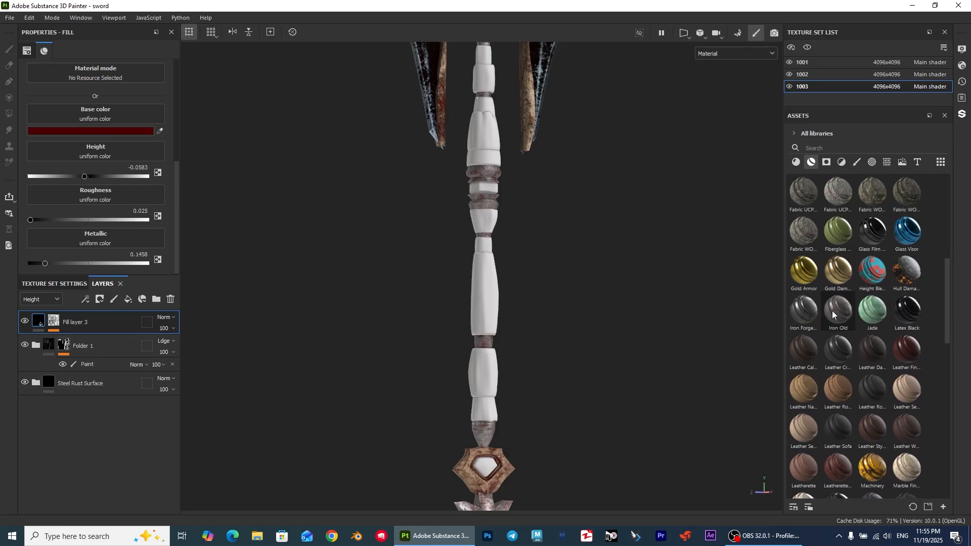
pyautogui.moveTo(840, 315)
pyautogui.moveTo(829, 316)
pyautogui.mouseDown()
pyautogui.moveTo(329, 304)
pyautogui.moveTo(100, 323)
pyautogui.moveTo(101, 311)
pyautogui.mouseUp()
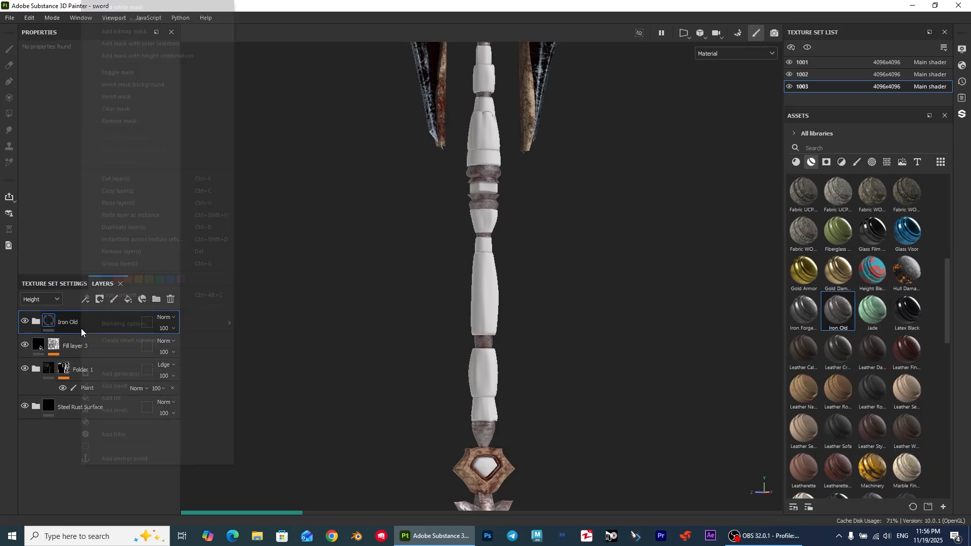
# Give the Iron Old layer a black mask with a paint effect and set polygon fill to UV chunk mode
pyautogui.rightClick(83, 326)
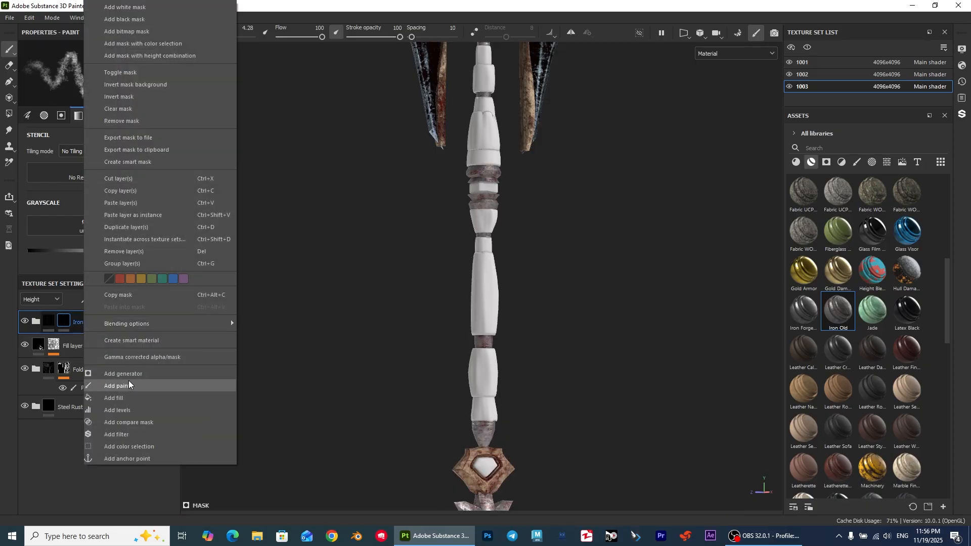
pyautogui.click(128, 383)
pyautogui.press('4')
pyautogui.scroll(3, 454, 142)
pyautogui.click(105, 50)
pyautogui.scroll(5, 557, 292)
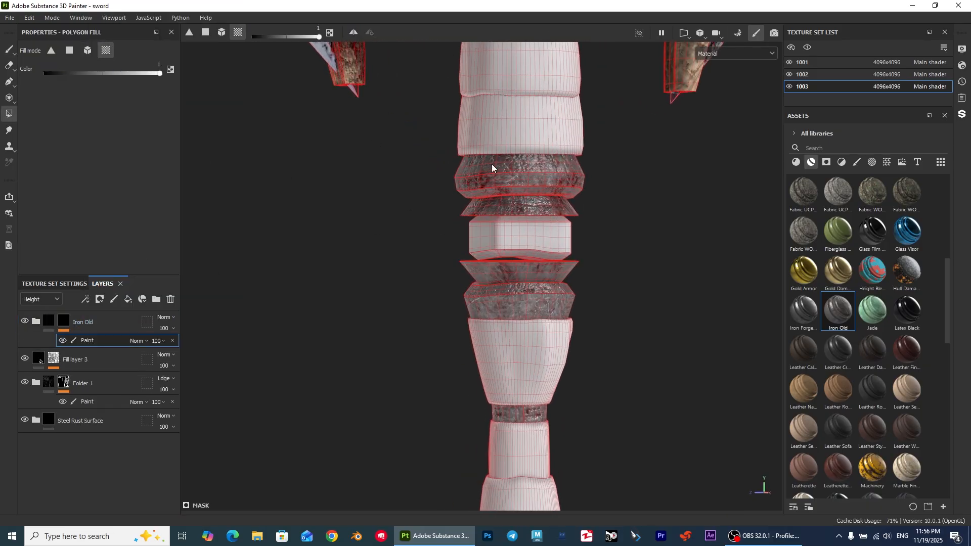
# Fill the flared collar rings midway along the handle into the Iron Old mask and check them from the side
pyautogui.moveTo(533, 261)
pyautogui.keyDown('alt'); pyautogui.mouseDown()
pyautogui.moveTo(511, 271)
pyautogui.moveTo(543, 275)
pyautogui.moveTo(546, 258)
pyautogui.mouseUp(); pyautogui.keyUp('alt')
pyautogui.moveTo(498, 234)
pyautogui.keyDown('alt'); pyautogui.mouseDown()
pyautogui.moveTo(521, 233)
pyautogui.moveTo(506, 227)
pyautogui.mouseUp(); pyautogui.keyUp('alt')
pyautogui.keyDown('alt'); pyautogui.moveTo(569, 287); pyautogui.dragTo(531, 298); pyautogui.keyUp('alt')
pyautogui.moveTo(536, 263)
pyautogui.keyDown('alt'); pyautogui.mouseDown()
pyautogui.moveTo(706, 230)
pyautogui.moveTo(468, 232)
pyautogui.moveTo(684, 279)
pyautogui.mouseUp(); pyautogui.keyUp('alt')
pyautogui.scroll(-4, 627, 253)
pyautogui.press('1')
pyautogui.moveTo(568, 227)
pyautogui.keyDown('alt'); pyautogui.mouseDown()
pyautogui.moveTo(490, 145)
pyautogui.moveTo(512, 162)
pyautogui.mouseUp(); pyautogui.keyUp('alt')
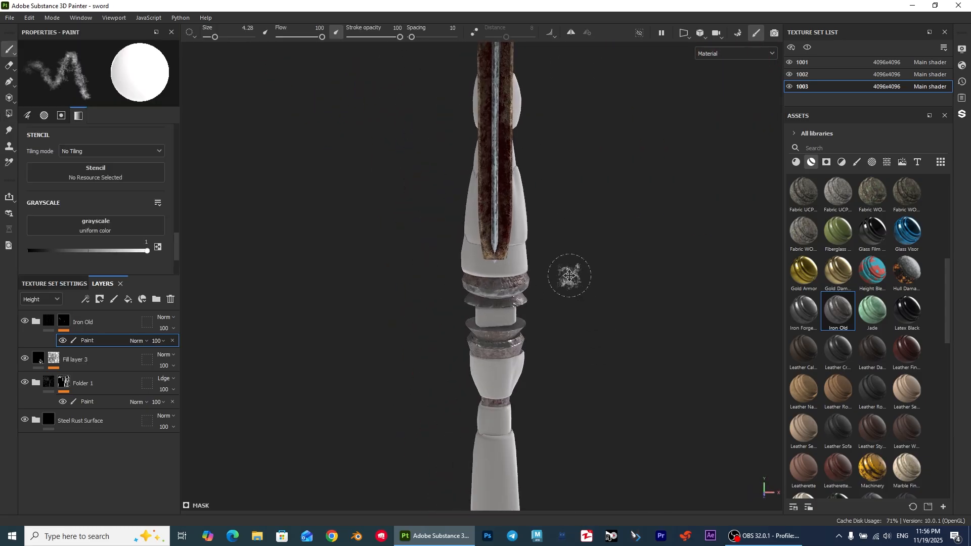
pyautogui.keyDown('alt'); pyautogui.moveTo(569, 275); pyautogui.dragTo(570, 304, button='middle'); pyautogui.keyUp('alt')
pyautogui.keyDown('alt'); pyautogui.moveTo(570, 304); pyautogui.dragTo(541, 245); pyautogui.keyUp('alt')
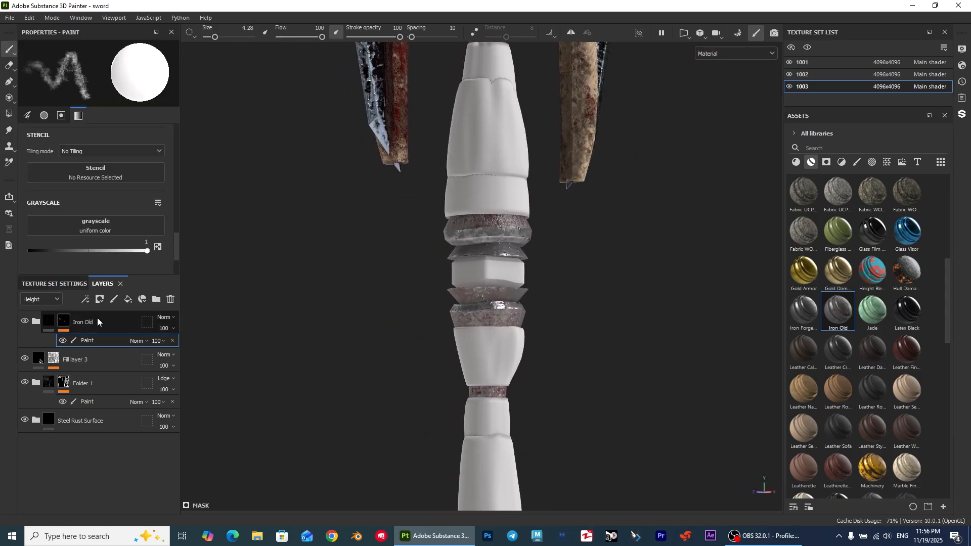
# Move the blood layer, Fill layer 3, above Iron Old and check the result along the handle
pyautogui.moveTo(74, 368); pyautogui.dragTo(85, 315)
pyautogui.keyDown('alt'); pyautogui.moveTo(374, 306); pyautogui.dragTo(374, 228); pyautogui.keyUp('alt')
pyautogui.scroll(-3, 504, 172)
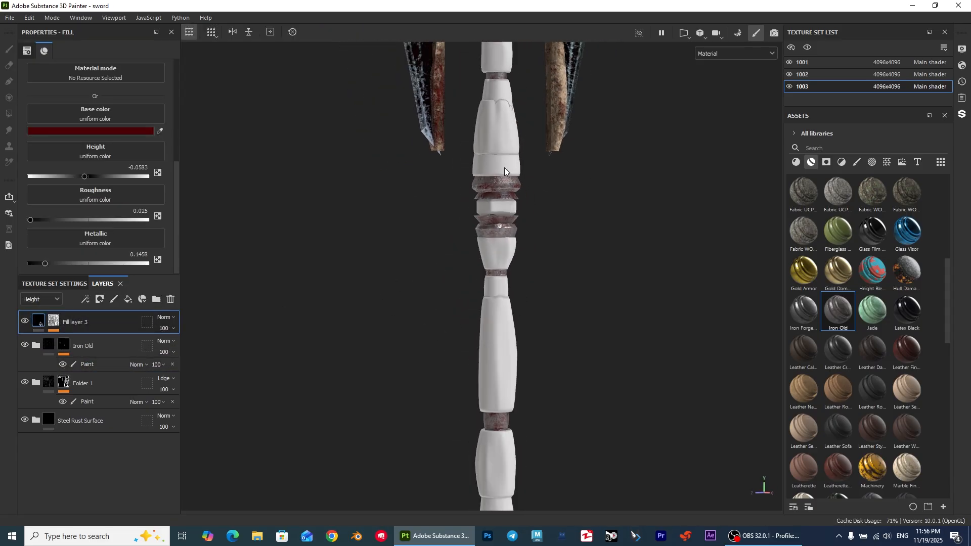
pyautogui.keyDown('alt'); pyautogui.moveTo(504, 171); pyautogui.dragTo(480, 247); pyautogui.keyUp('alt')
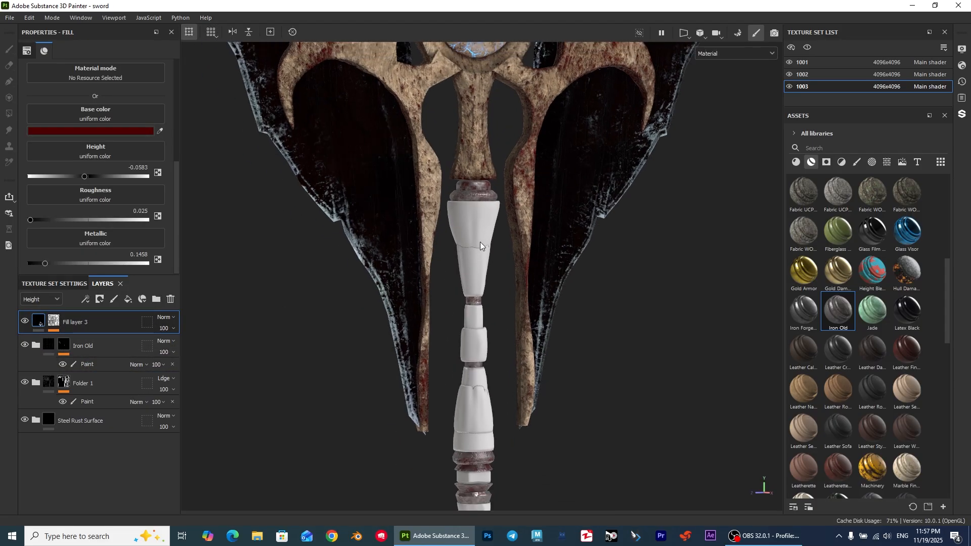
pyautogui.scroll(-2, 480, 246)
pyautogui.keyDown('alt'); pyautogui.moveTo(481, 263); pyautogui.dragTo(485, 187, button='middle'); pyautogui.keyUp('alt')
pyautogui.keyDown('alt'); pyautogui.moveTo(488, 288); pyautogui.dragTo(474, 197, button='middle'); pyautogui.keyUp('alt')
pyautogui.scroll(-2, 474, 198)
pyautogui.keyDown('alt'); pyautogui.moveTo(478, 349); pyautogui.dragTo(481, 221, button='middle'); pyautogui.keyUp('alt')
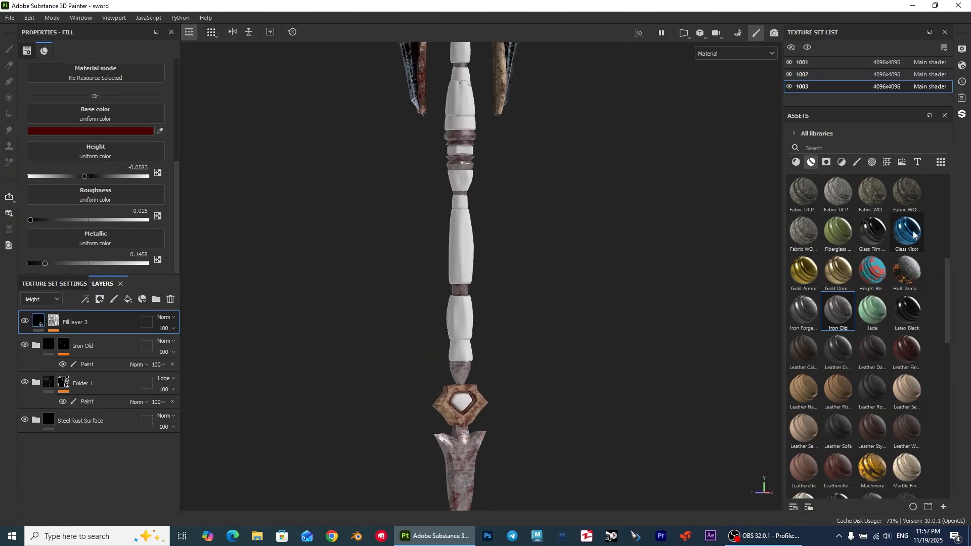
# Add the Glass Visor smart material at the top of texture set 1003 with a black mask and paint effect
pyautogui.moveTo(913, 235); pyautogui.dragTo(81, 316)
pyautogui.rightClick(83, 323)
pyautogui.click(134, 20)
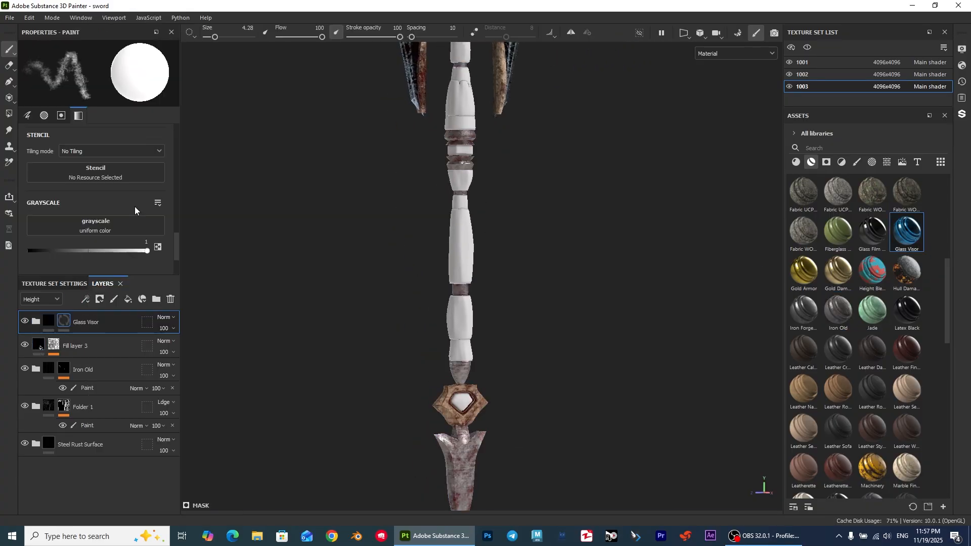
pyautogui.rightClick(83, 322)
pyautogui.click(121, 385)
pyautogui.press('4')
# Hide texture sets 1001 and 1002 and fill the handle's topmost ring into the Glass Visor mask using mesh fill
pyautogui.keyDown('alt'); pyautogui.moveTo(507, 175); pyautogui.dragTo(528, 384, button='middle'); pyautogui.keyUp('alt')
pyautogui.scroll(2, 529, 384)
pyautogui.click(87, 50)
pyautogui.keyDown('alt'); pyautogui.moveTo(480, 212); pyautogui.dragTo(549, 447, button='right'); pyautogui.keyUp('alt')
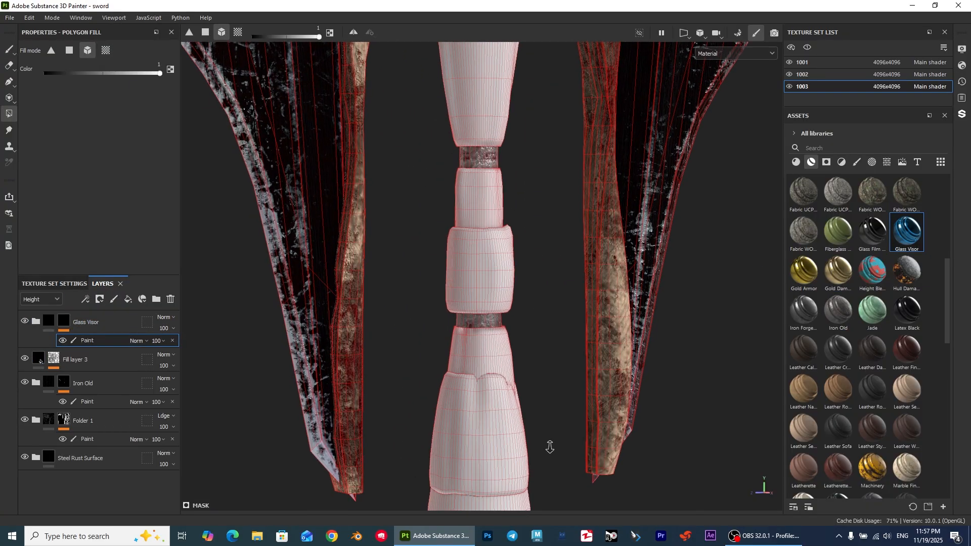
pyautogui.keyDown('alt'); pyautogui.moveTo(550, 447); pyautogui.dragTo(521, 227, button='middle'); pyautogui.keyUp('alt')
pyautogui.scroll(-2, 477, 288)
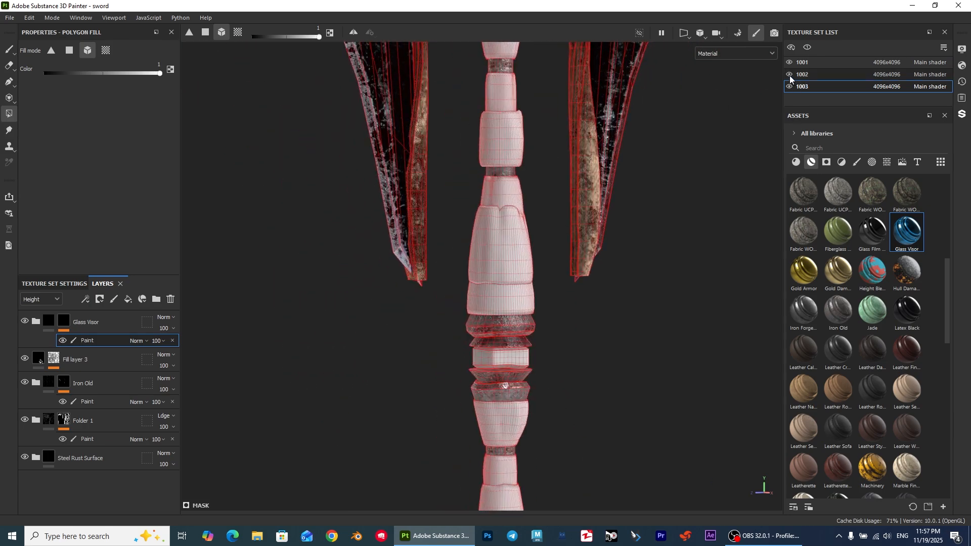
pyautogui.click(789, 74)
pyautogui.click(789, 62)
pyautogui.scroll(2, 505, 384)
pyautogui.keyDown('alt'); pyautogui.moveTo(525, 445); pyautogui.dragTo(485, 293, button='middle'); pyautogui.keyUp('alt')
pyautogui.scroll(-2, 485, 293)
pyautogui.keyDown('alt'); pyautogui.moveTo(485, 248); pyautogui.dragTo(475, 295, button='middle'); pyautogui.keyUp('alt')
pyautogui.scroll(1, 474, 294)
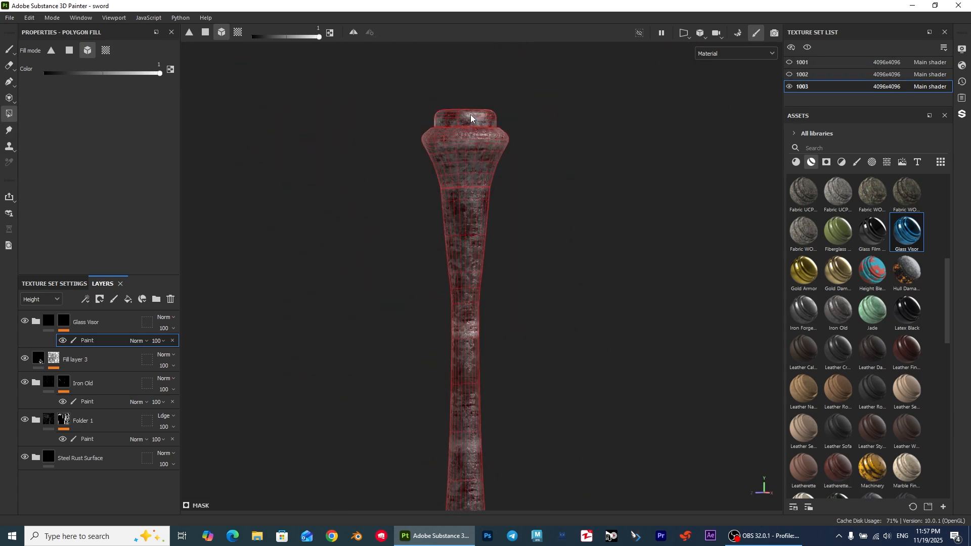
pyautogui.click(470, 119)
# Check the isolated handle parts and show texture sets 1001 and 1002 again
pyautogui.press('1')
pyautogui.keyDown('alt'); pyautogui.moveTo(531, 310); pyautogui.dragTo(508, 182, button='right'); pyautogui.keyUp('alt')
pyautogui.keyDown('alt'); pyautogui.moveTo(508, 182); pyautogui.dragTo(453, 158, button='middle'); pyautogui.keyUp('alt')
pyautogui.keyDown('alt'); pyautogui.moveTo(458, 390); pyautogui.dragTo(462, 139, button='middle'); pyautogui.keyUp('alt')
pyautogui.keyDown('alt'); pyautogui.moveTo(462, 139); pyautogui.dragTo(423, 101, button='right'); pyautogui.keyUp('alt')
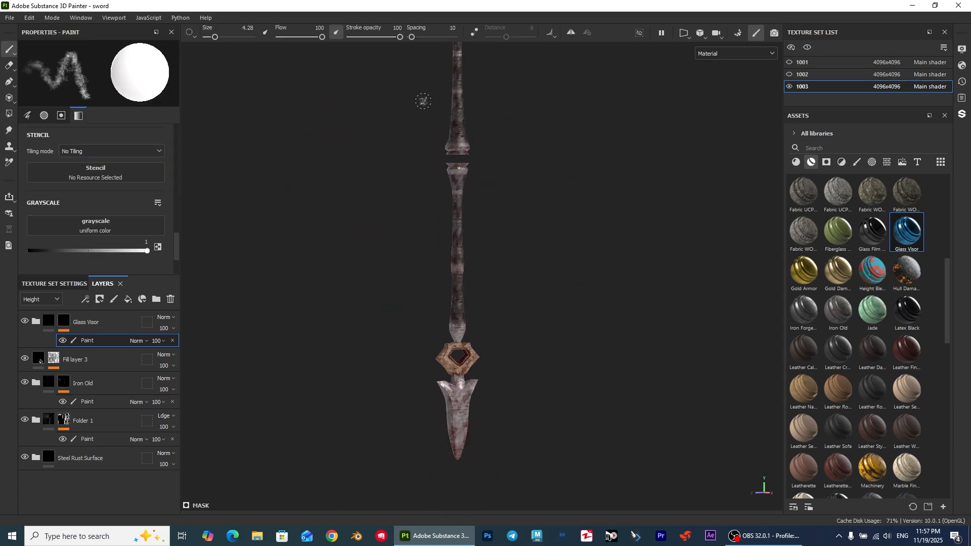
pyautogui.keyDown('alt'); pyautogui.moveTo(423, 101); pyautogui.dragTo(429, 177, button='middle'); pyautogui.keyUp('alt')
pyautogui.keyDown('alt'); pyautogui.moveTo(568, 187); pyautogui.dragTo(582, 138, button='middle'); pyautogui.keyUp('alt')
pyautogui.click(789, 74)
pyautogui.click(789, 62)
pyautogui.keyDown('alt'); pyautogui.moveTo(582, 142); pyautogui.dragTo(551, 99, button='right'); pyautogui.keyUp('alt')
pyautogui.keyDown('alt'); pyautogui.moveTo(553, 99); pyautogui.dragTo(537, 197, button='middle'); pyautogui.keyUp('alt')
pyautogui.keyDown('alt'); pyautogui.moveTo(537, 197); pyautogui.dragTo(554, 194); pyautogui.keyUp('alt')
# Apply the Fabric Linen Worn smart material to the grip's texture set 1002 with a black mask and paint effect
pyautogui.moveTo(947, 314); pyautogui.dragTo(949, 263)
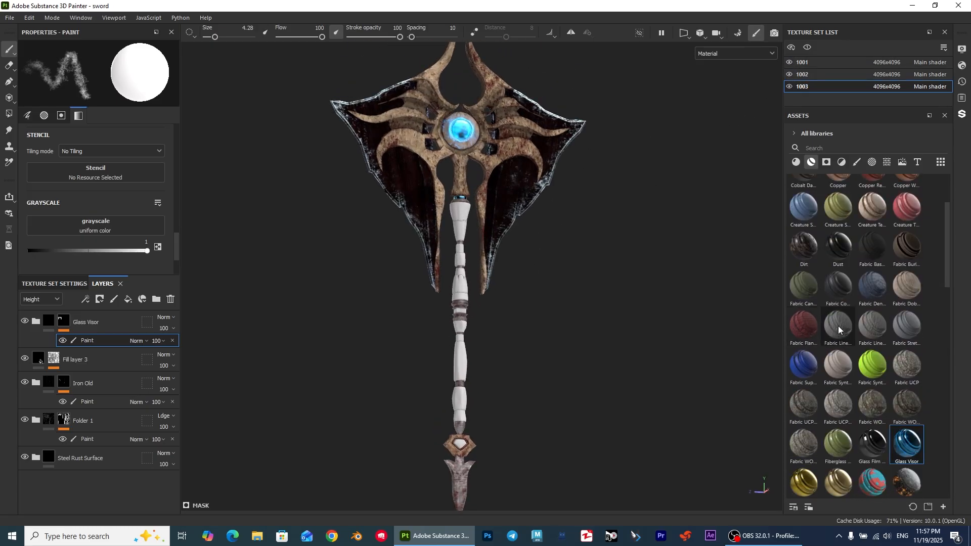
pyautogui.moveTo(872, 326); pyautogui.dragTo(460, 375)
pyautogui.rightClick(84, 324)
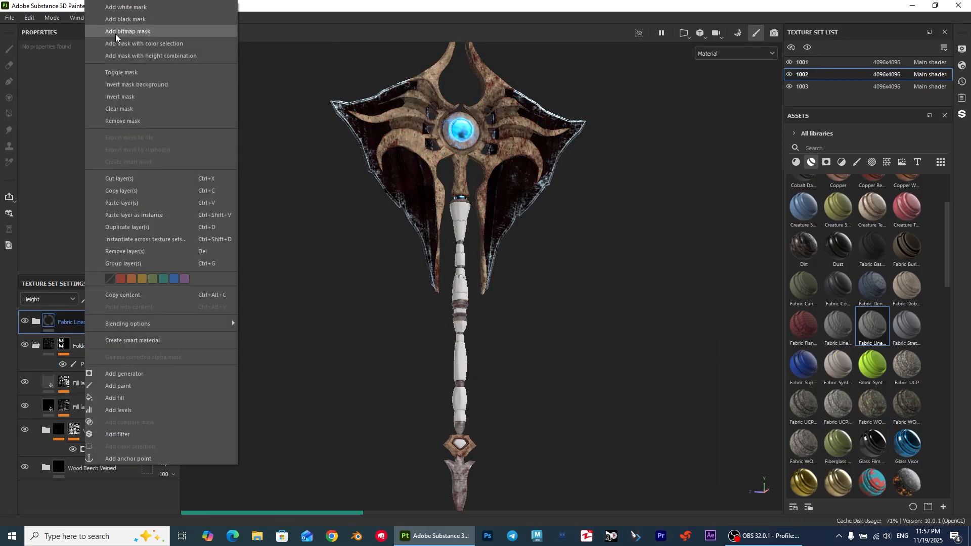
pyautogui.click(115, 22)
pyautogui.rightClick(101, 323)
pyautogui.click(134, 386)
pyautogui.press('4')
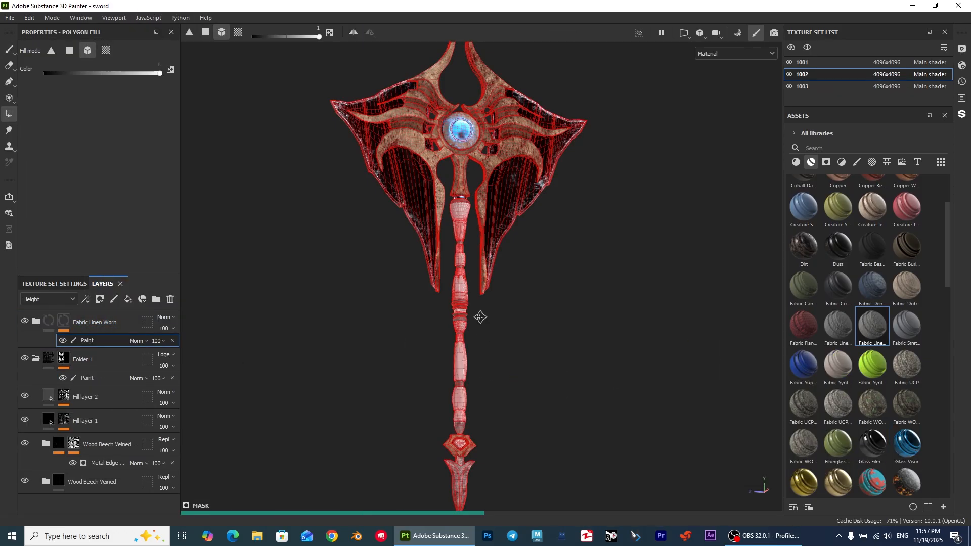
# Fill the grip sections on the lower and middle handle into the Fabric Linen Worn mask
pyautogui.moveTo(481, 316); pyautogui.dragTo(492, 242, button='middle')
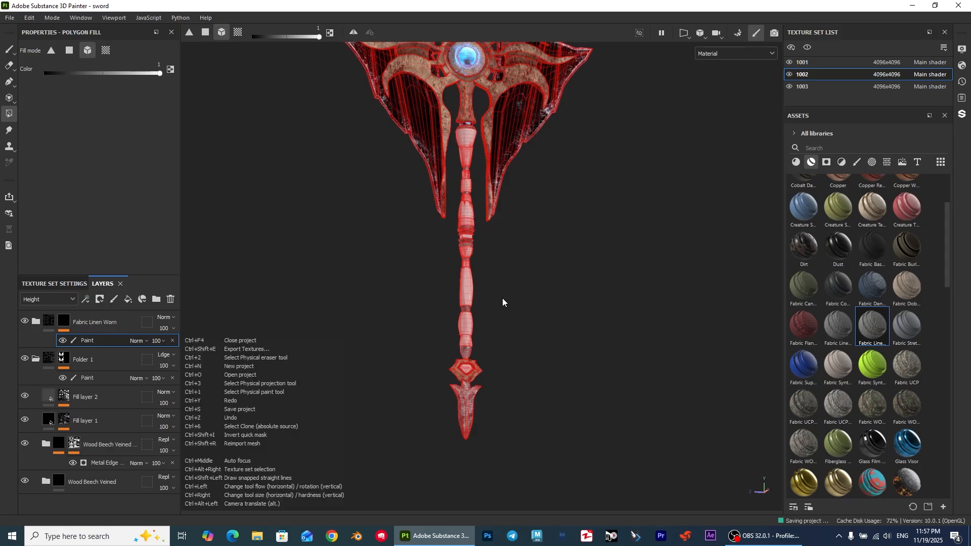
pyautogui.rightClick(477, 213)
pyautogui.keyDown('alt'); pyautogui.moveTo(487, 236); pyautogui.dragTo(519, 354, button='right'); pyautogui.keyUp('alt')
pyautogui.keyDown('alt'); pyautogui.moveTo(519, 354); pyautogui.dragTo(471, 297); pyautogui.keyUp('alt')
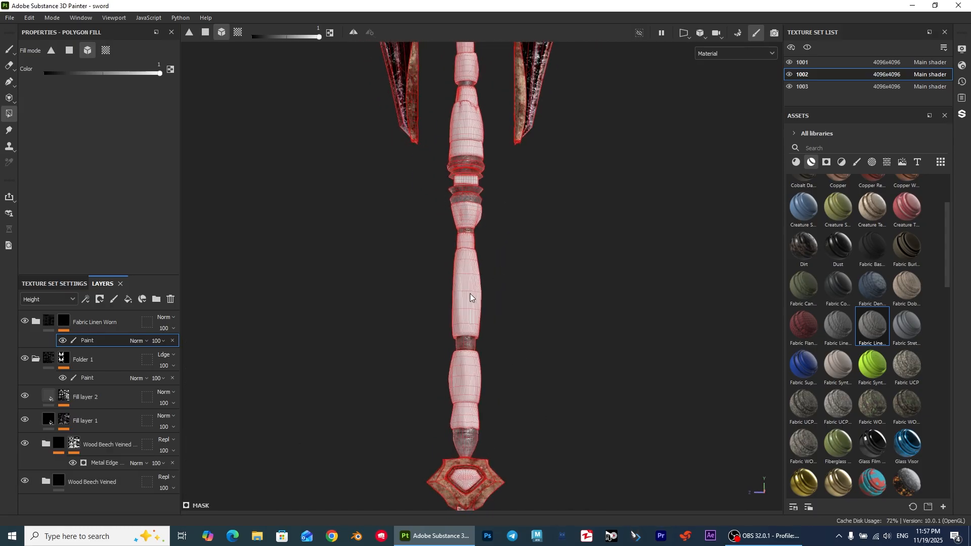
pyautogui.click(470, 297)
pyautogui.keyDown('alt'); pyautogui.moveTo(470, 383); pyautogui.dragTo(471, 349, button='middle'); pyautogui.keyUp('alt')
pyautogui.click(470, 349)
pyautogui.keyDown('alt'); pyautogui.moveTo(481, 200); pyautogui.dragTo(467, 350, button='middle'); pyautogui.keyUp('alt')
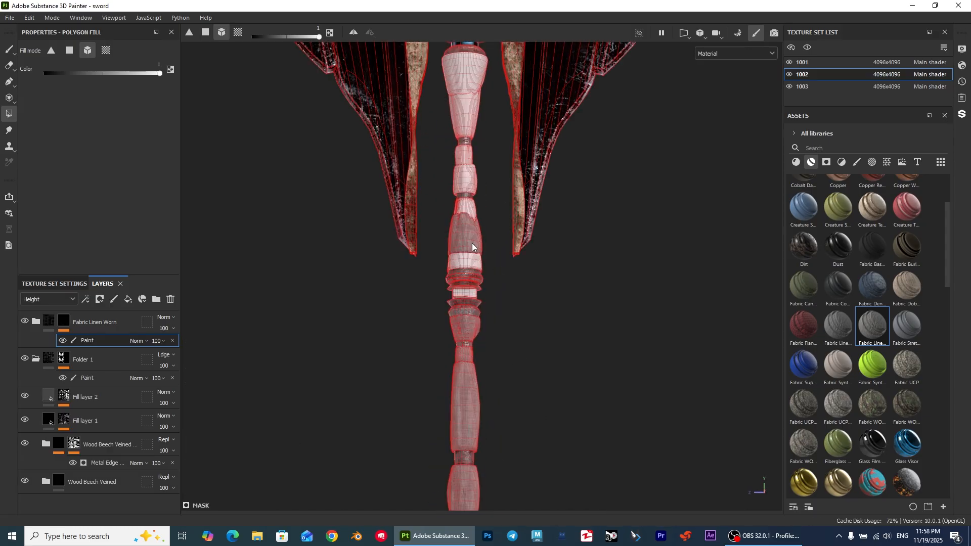
pyautogui.click(472, 298)
# Fill the remaining upper grip sections, up to the axe head, into the Fabric Linen Worn mask
pyautogui.keyDown('alt'); pyautogui.moveTo(481, 245); pyautogui.dragTo(475, 370, button='middle'); pyautogui.keyUp('alt')
pyautogui.keyDown('alt'); pyautogui.moveTo(475, 370); pyautogui.dragTo(463, 393, button='right'); pyautogui.keyUp('alt')
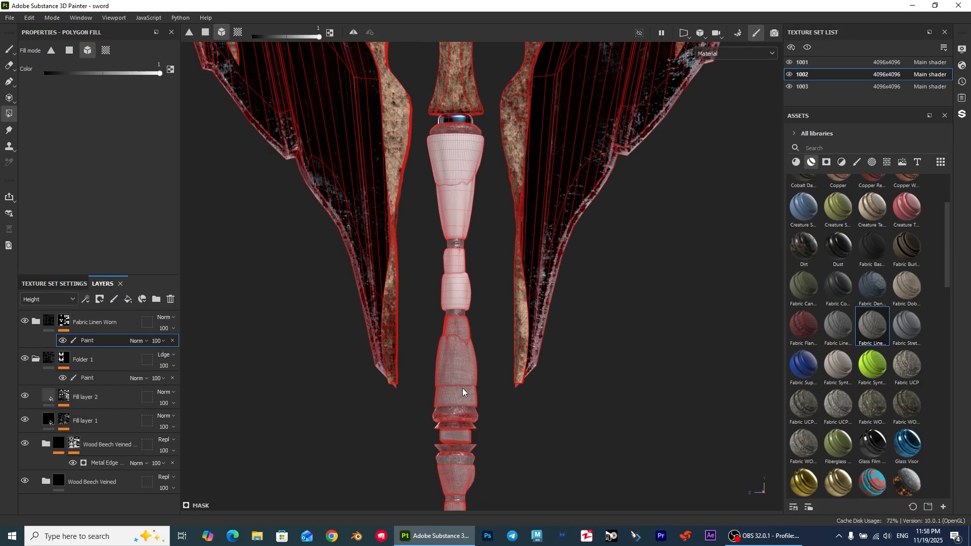
pyautogui.click(455, 265)
pyautogui.click(460, 210)
pyautogui.keyDown('alt'); pyautogui.moveTo(480, 251); pyautogui.dragTo(495, 293, button='middle'); pyautogui.keyUp('alt')
pyautogui.click(470, 202)
pyautogui.keyDown('alt'); pyautogui.moveTo(469, 196); pyautogui.dragTo(457, 119, button='middle'); pyautogui.keyUp('alt')
pyautogui.press('1')
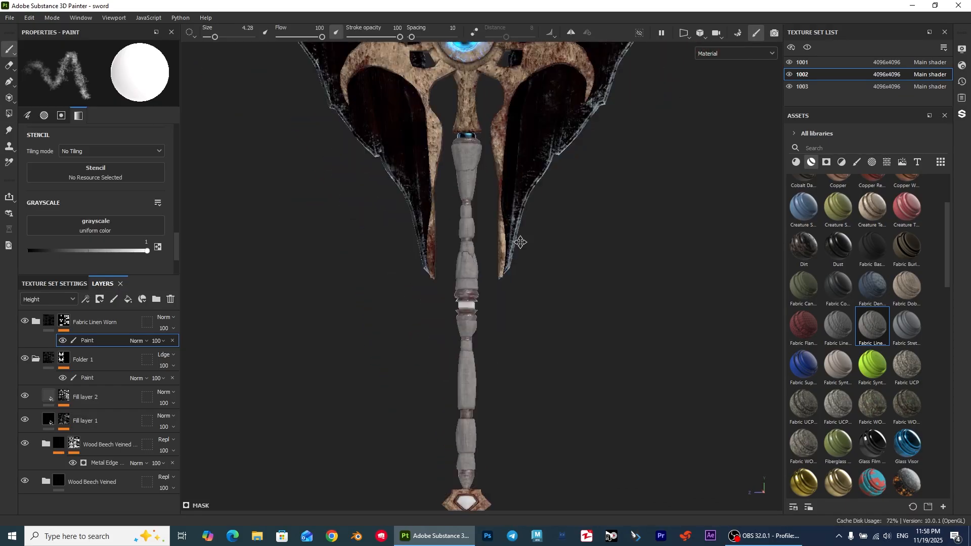
# Add Glass Visor to texture set 1002 and mask it to the ring between the handle's two flared collars
pyautogui.moveTo(518, 240)
pyautogui.keyDown('alt'); pyautogui.mouseDown(button='right')
pyautogui.moveTo(549, 465)
pyautogui.moveTo(506, 298)
pyautogui.mouseUp(button='right'); pyautogui.keyUp('alt')
pyautogui.keyDown('alt'); pyautogui.moveTo(506, 299); pyautogui.dragTo(489, 269, button='middle'); pyautogui.keyUp('alt')
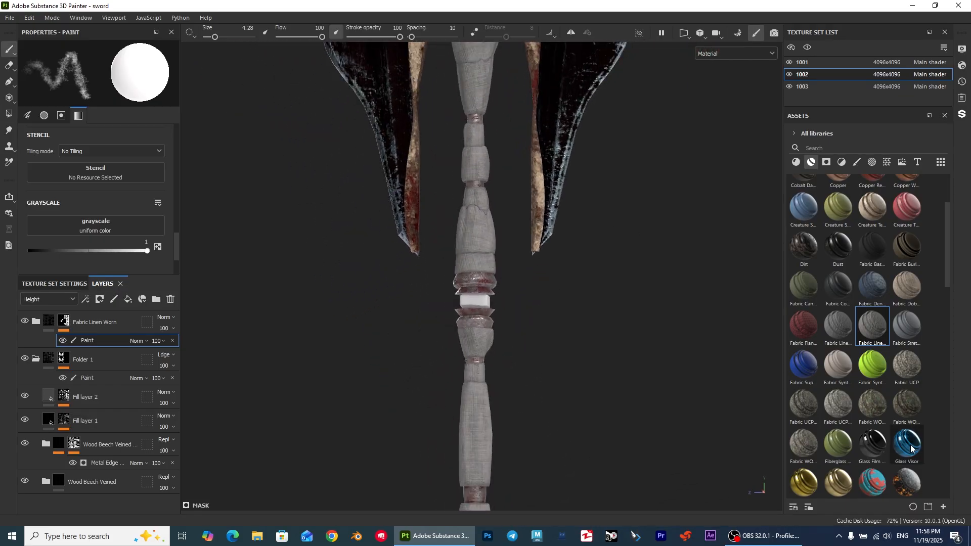
pyautogui.moveTo(906, 443); pyautogui.dragTo(83, 324)
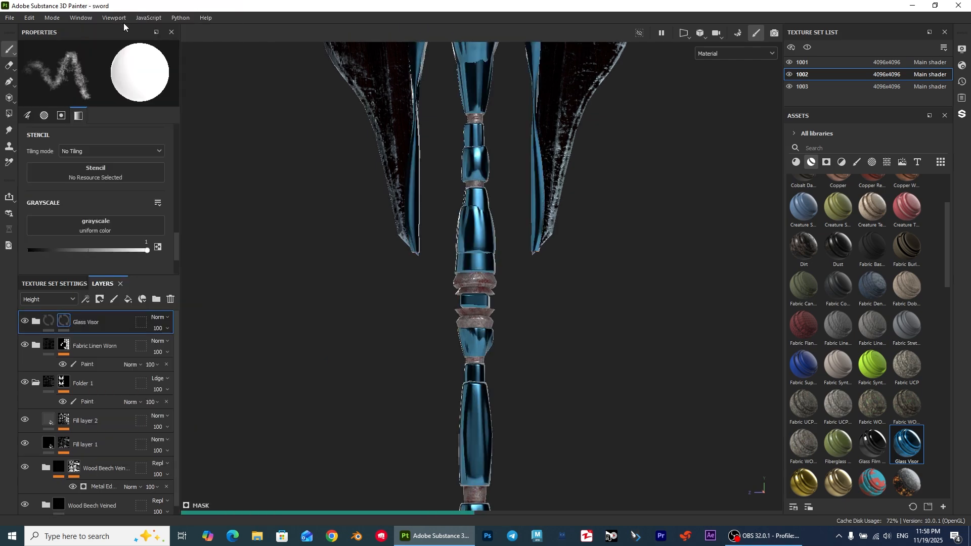
pyautogui.rightClick(83, 324)
pyautogui.click(120, 356)
pyautogui.press('1')
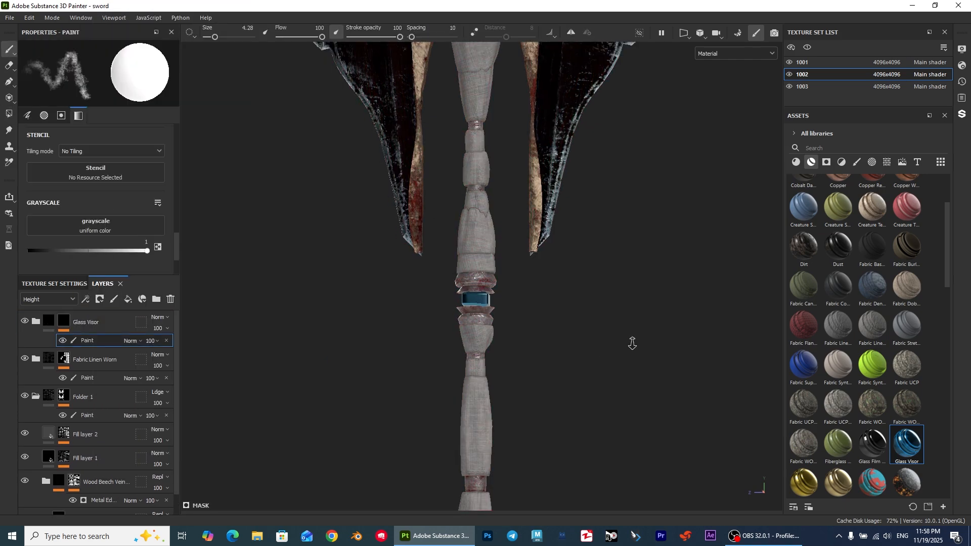
pyautogui.scroll(-5, 359, 218)
pyautogui.moveTo(498, 275); pyautogui.dragTo(488, 181, button='middle')
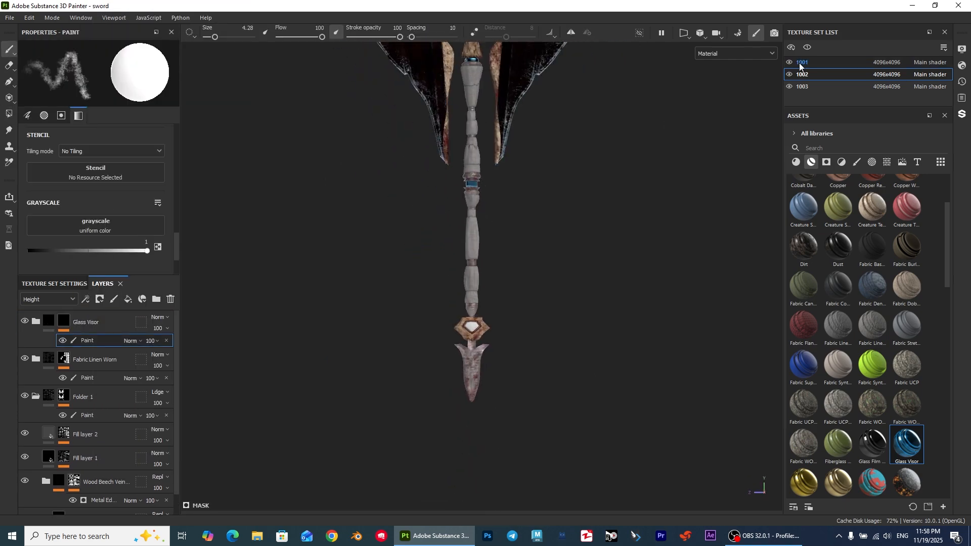
# Switch to texture set 1001, look over the axe, and collapse Folder 1
pyautogui.click(789, 62)
pyautogui.click(815, 63)
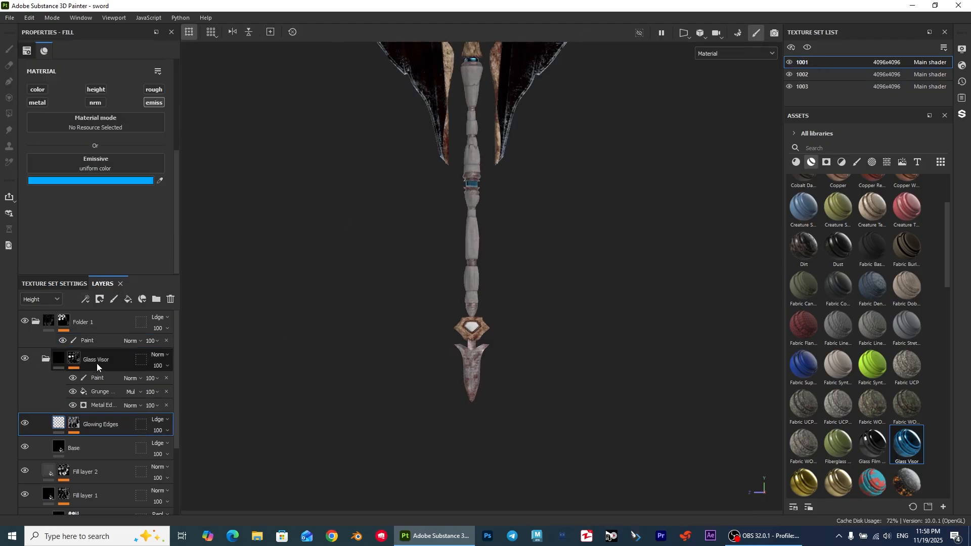
pyautogui.scroll(-3, 445, 283)
pyautogui.keyDown('alt'); pyautogui.moveTo(445, 303); pyautogui.dragTo(439, 390, button='middle'); pyautogui.keyUp('alt')
pyautogui.scroll(-1, 444, 281)
pyautogui.scroll(3, 459, 346)
pyautogui.moveTo(489, 348)
pyautogui.keyDown('alt'); pyautogui.mouseDown(button='middle')
pyautogui.moveTo(496, 288)
pyautogui.moveTo(505, 312)
pyautogui.moveTo(494, 332)
pyautogui.mouseUp(button='middle'); pyautogui.keyUp('alt')
pyautogui.scroll(2, 496, 288)
pyautogui.scroll(-1, 494, 332)
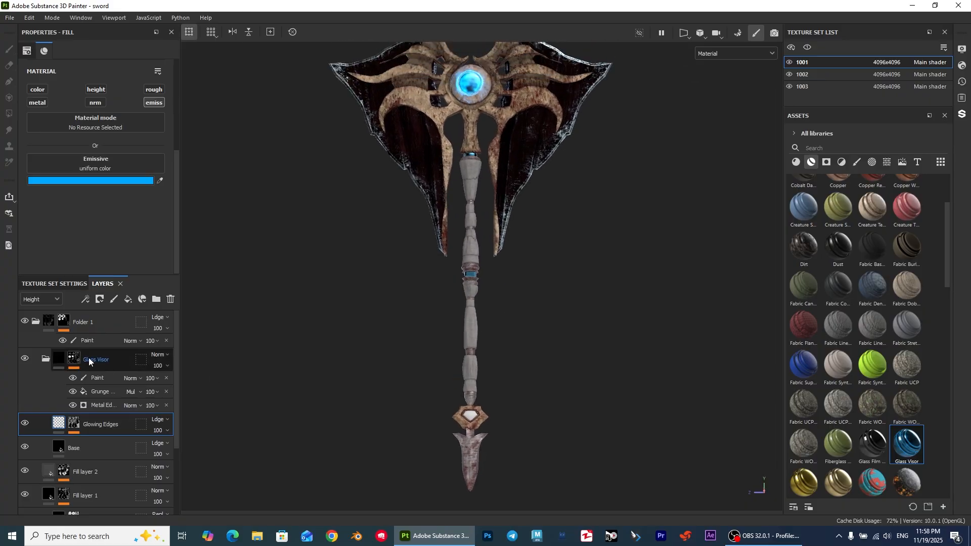
pyautogui.scroll(-1, 89, 356)
pyautogui.keyDown('alt'); pyautogui.moveTo(418, 329); pyautogui.dragTo(397, 299, button='middle'); pyautogui.keyUp('alt')
pyautogui.scroll(1, 91, 364)
pyautogui.click(36, 321)
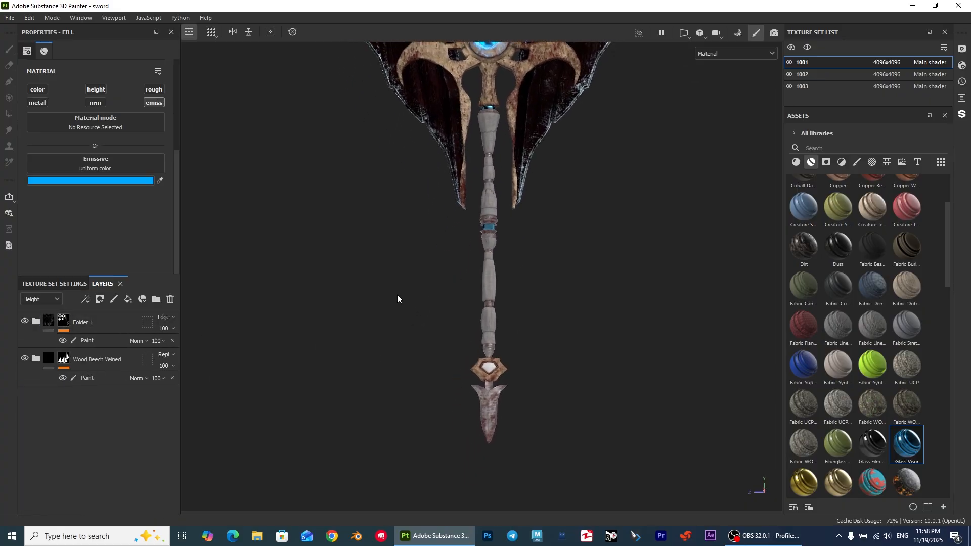
# Add Glass Visor at the top of texture set 1001 with a black mask and paint effect, ready for polygon fill
pyautogui.moveTo(901, 445); pyautogui.dragTo(104, 316)
pyautogui.rightClick(87, 322)
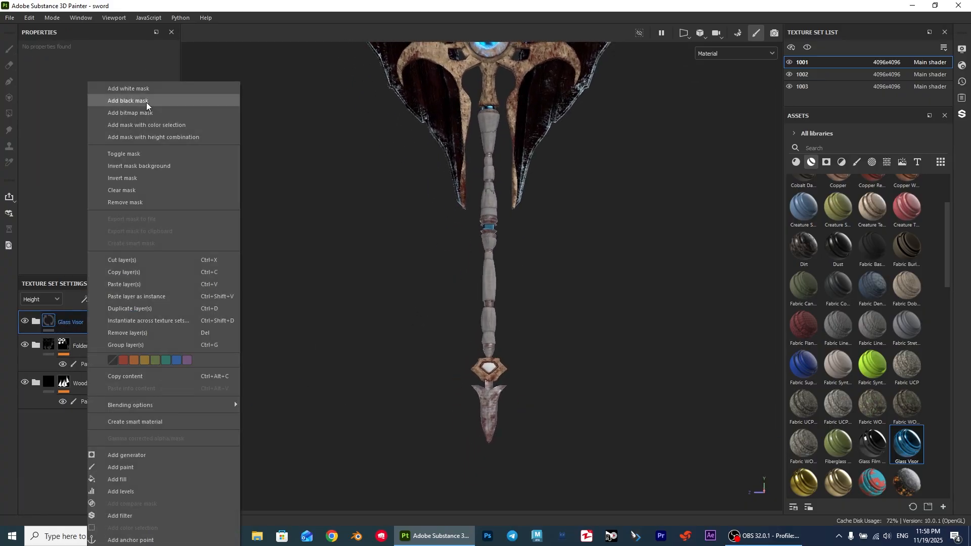
pyautogui.click(145, 103)
pyautogui.rightClick(94, 324)
pyautogui.click(136, 387)
pyautogui.press('4')
# Fill the diamond-shaped gem above the bottom spike into the Glass Visor mask
pyautogui.keyDown('alt'); pyautogui.moveTo(531, 384); pyautogui.dragTo(558, 439, button='right'); pyautogui.keyUp('alt')
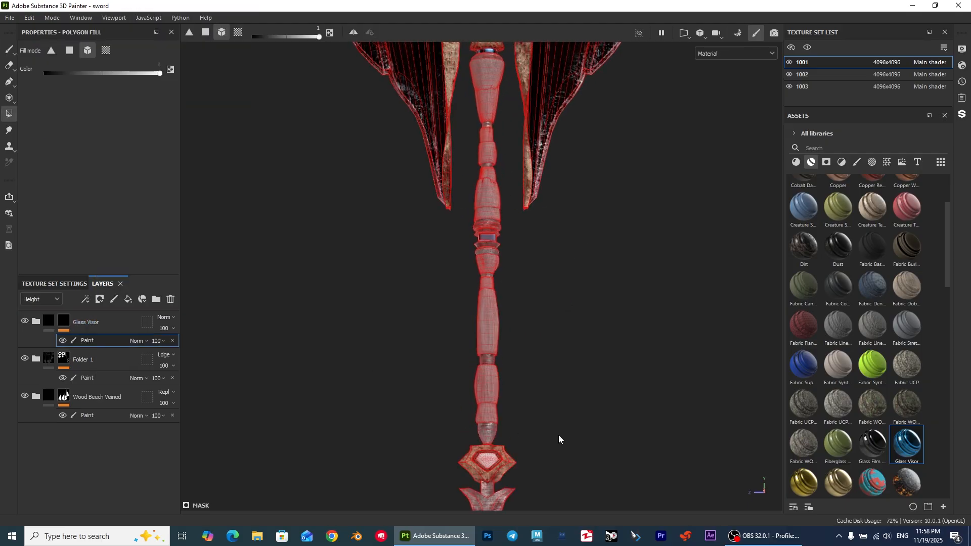
pyautogui.keyDown('alt'); pyautogui.moveTo(511, 406); pyautogui.dragTo(537, 199, button='middle'); pyautogui.keyUp('alt')
pyautogui.keyDown('alt'); pyautogui.moveTo(537, 198); pyautogui.dragTo(535, 237, button='right'); pyautogui.keyUp('alt')
pyautogui.keyDown('alt'); pyautogui.moveTo(535, 237); pyautogui.dragTo(427, 344, button='middle'); pyautogui.keyUp('alt')
pyautogui.press('1')
pyautogui.moveTo(335, 370)
pyautogui.keyDown('shift'); pyautogui.mouseDown(button='right')
pyautogui.moveTo(719, 381)
pyautogui.moveTo(204, 366)
pyautogui.moveTo(310, 267)
pyautogui.moveTo(456, 291)
pyautogui.mouseUp(button='right'); pyautogui.keyUp('shift')
pyautogui.scroll(-3, 455, 292)
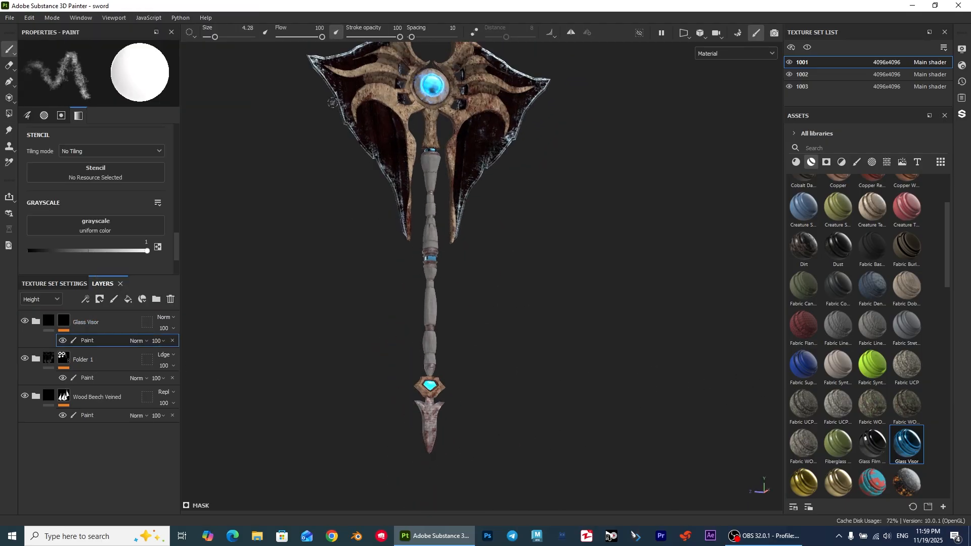
# Examine the axe head and expand the Wood Beech Veined group to find the blades' Fill layer 1
pyautogui.keyDown('alt'); pyautogui.moveTo(431, 152); pyautogui.dragTo(455, 284, button='middle'); pyautogui.keyUp('alt')
pyautogui.scroll(3, 437, 273)
pyautogui.keyDown('alt'); pyautogui.moveTo(405, 286); pyautogui.dragTo(433, 257); pyautogui.keyUp('alt')
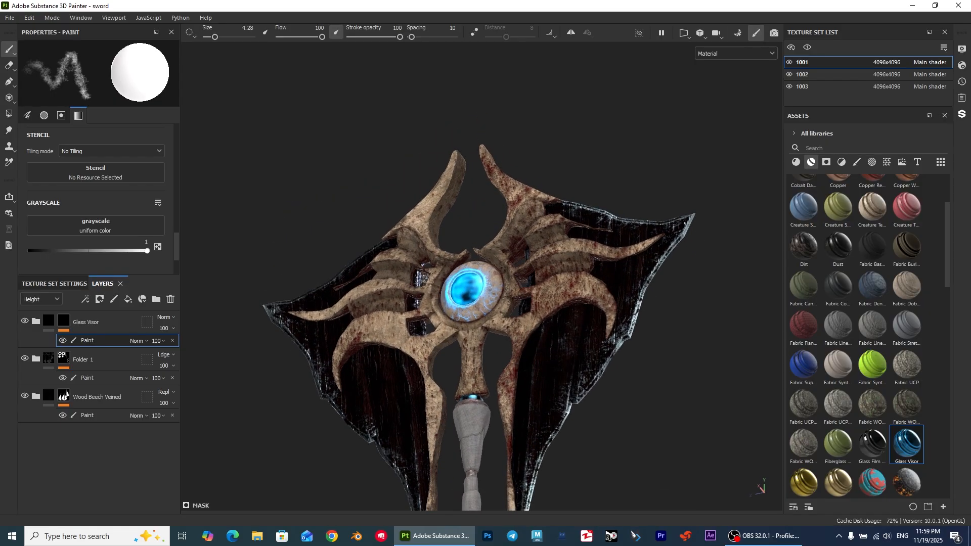
pyautogui.keyDown('alt'); pyautogui.moveTo(434, 257); pyautogui.dragTo(434, 172, button='middle'); pyautogui.keyUp('alt')
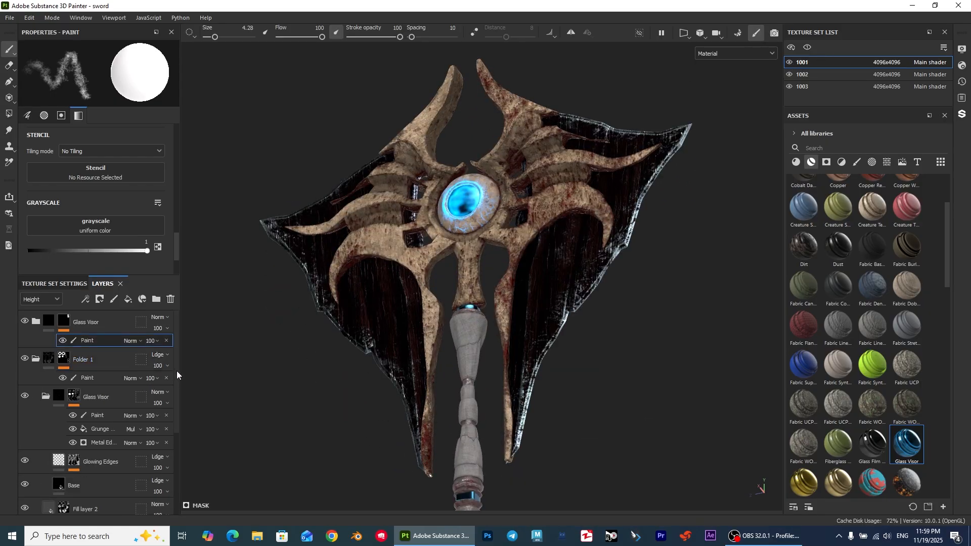
pyautogui.click(33, 359)
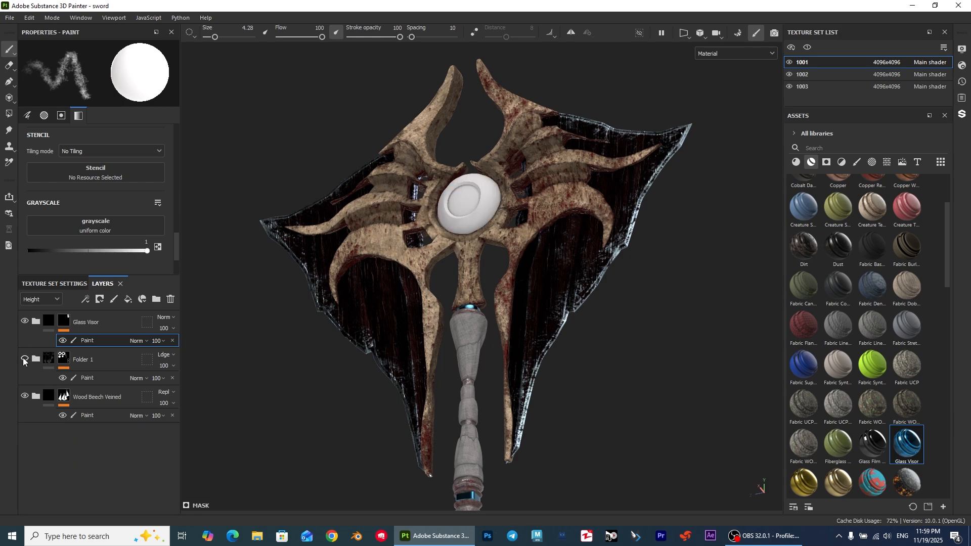
pyautogui.click(36, 396)
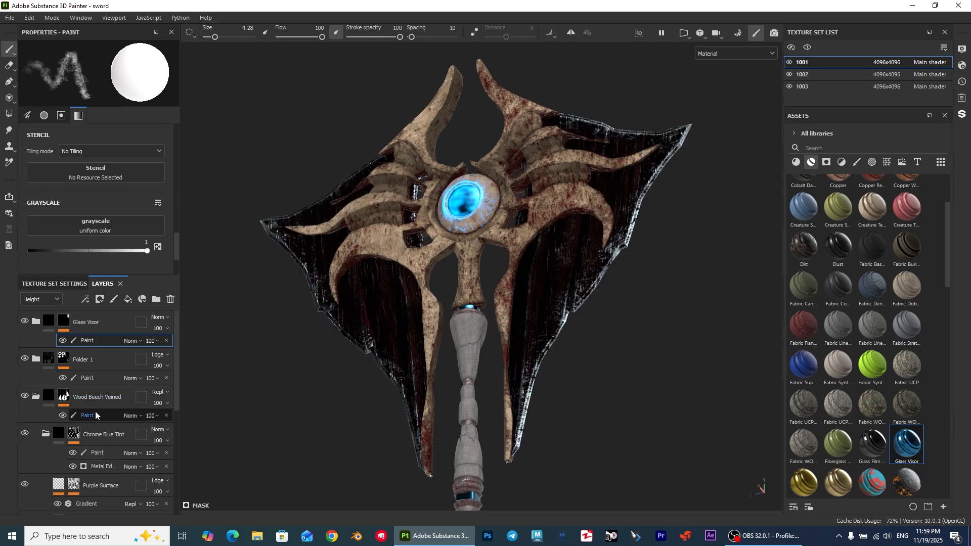
pyautogui.scroll(-1, 95, 411)
pyautogui.moveTo(176, 395); pyautogui.dragTo(175, 440)
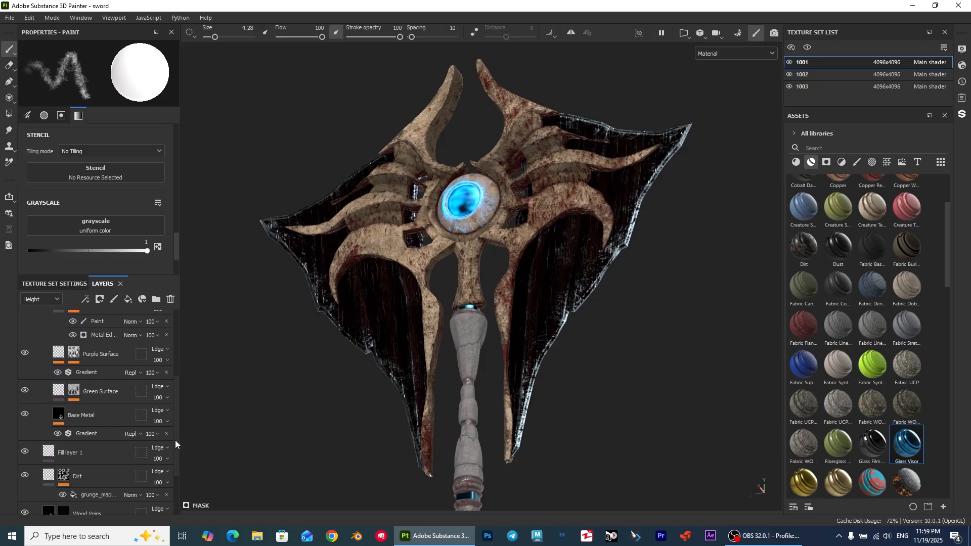
# Set Fill layer 1 in the Wood Beech Veined group to roughness 0.6667 and metallic 0.6167, checking the blades' reflections
pyautogui.click(22, 450)
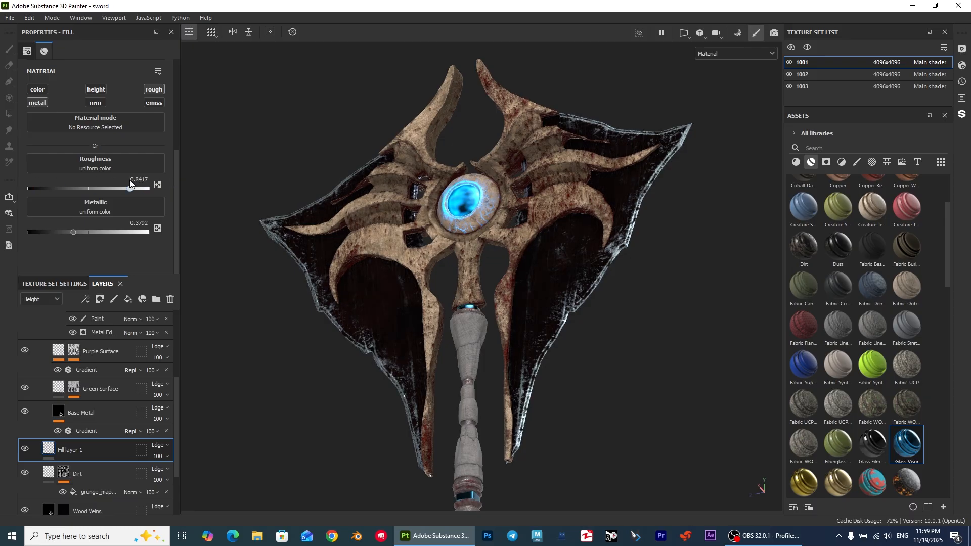
pyautogui.moveTo(122, 231); pyautogui.dragTo(50, 232)
pyautogui.keyDown('alt'); pyautogui.moveTo(360, 299); pyautogui.dragTo(354, 207); pyautogui.keyUp('alt')
pyautogui.scroll(3, 390, 303)
pyautogui.keyDown('alt'); pyautogui.moveTo(522, 448); pyautogui.dragTo(523, 303); pyautogui.keyUp('alt')
pyautogui.keyDown('shift'); pyautogui.moveTo(523, 303); pyautogui.dragTo(587, 297, button='right'); pyautogui.keyUp('shift')
pyautogui.keyDown('alt'); pyautogui.moveTo(586, 297); pyautogui.dragTo(583, 445); pyautogui.keyUp('alt')
pyautogui.keyDown('alt'); pyautogui.moveTo(583, 506); pyautogui.dragTo(534, 383, button='middle'); pyautogui.keyUp('alt')
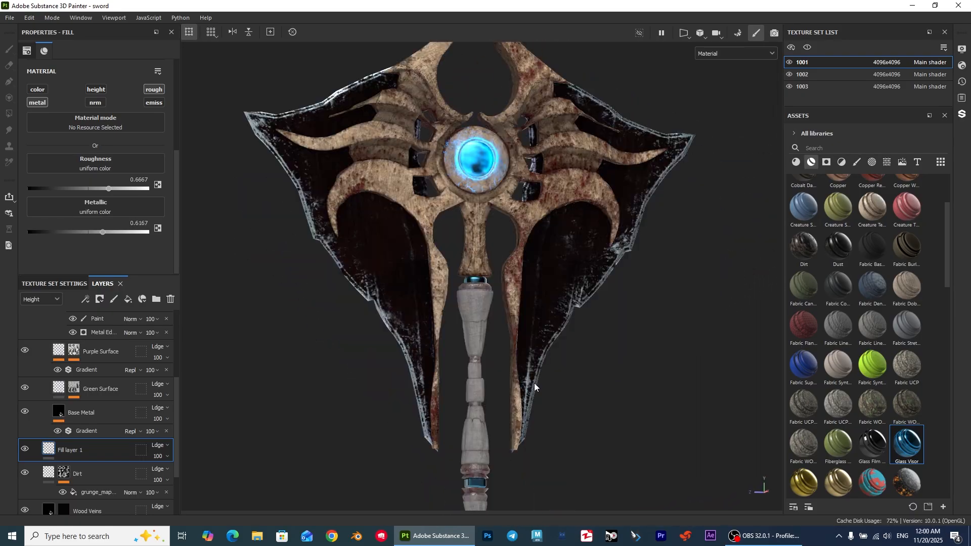
# Examine the whole textured axe from different angles and under rotated lighting
pyautogui.keyDown('alt'); pyautogui.moveTo(534, 384); pyautogui.dragTo(419, 139, button='right'); pyautogui.keyUp('alt')
pyautogui.keyDown('alt'); pyautogui.moveTo(419, 139); pyautogui.dragTo(412, 122, button='middle'); pyautogui.keyUp('alt')
pyautogui.keyDown('alt'); pyautogui.moveTo(575, 226); pyautogui.dragTo(652, 258, button='right'); pyautogui.keyUp('alt')
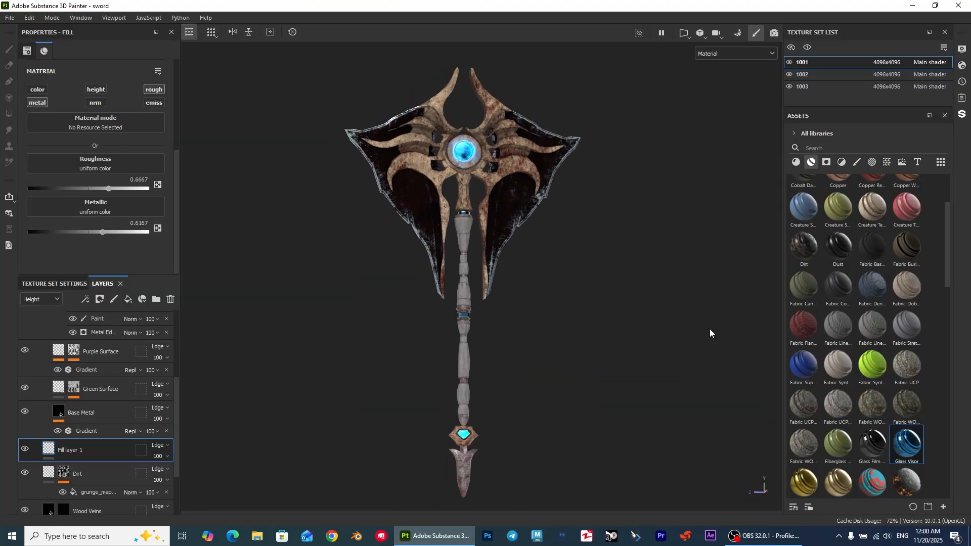
pyautogui.moveTo(727, 452)
pyautogui.keyDown('alt'); pyautogui.mouseDown()
pyautogui.moveTo(676, 427)
pyautogui.moveTo(689, 462)
pyautogui.moveTo(732, 440)
pyautogui.mouseUp(); pyautogui.keyUp('alt')
pyautogui.keyDown('alt'); pyautogui.moveTo(598, 438); pyautogui.dragTo(717, 392); pyautogui.keyUp('alt')
pyautogui.keyDown('alt'); pyautogui.moveTo(716, 392); pyautogui.dragTo(654, 310, button='right'); pyautogui.keyUp('alt')
pyautogui.keyDown('alt'); pyautogui.moveTo(654, 310); pyautogui.dragTo(510, 248); pyautogui.keyUp('alt')
pyautogui.scroll(-4, 642, 385)
pyautogui.keyDown('alt'); pyautogui.moveTo(642, 384); pyautogui.dragTo(617, 353, button='middle'); pyautogui.keyUp('alt')
pyautogui.keyDown('shift'); pyautogui.moveTo(607, 223); pyautogui.dragTo(633, 220, button='right'); pyautogui.keyUp('shift')
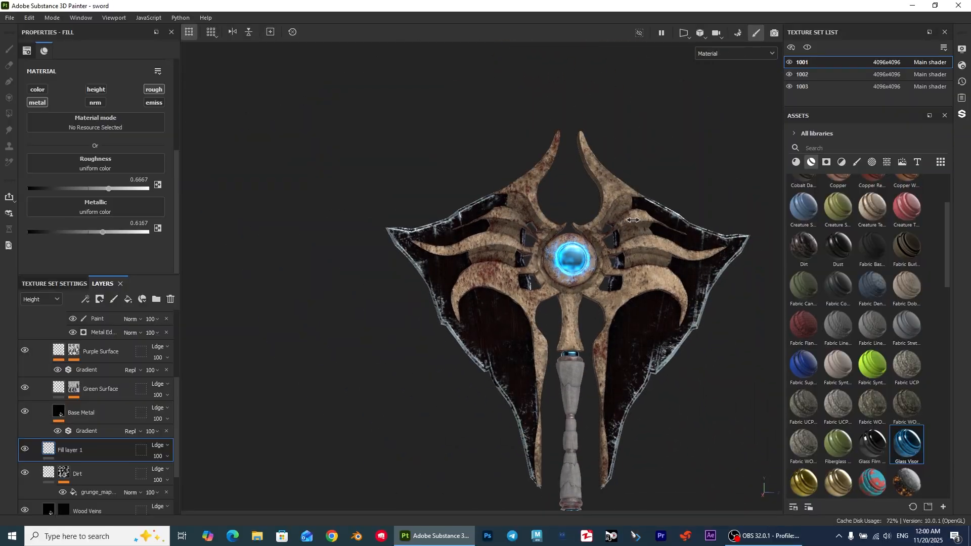